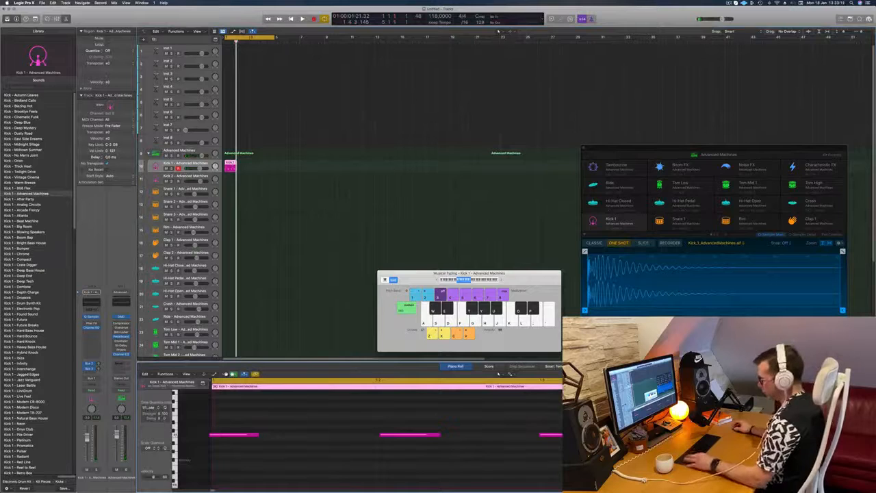
Repeat the one-bar Kick 1 region across four bars and transpose all its notes down an octave.
key("space")
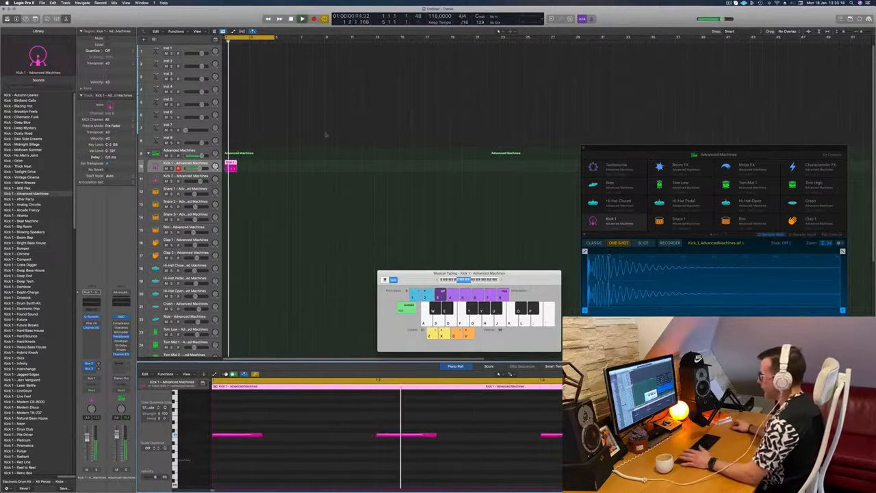
left_click_drag(237, 165, 261, 166)
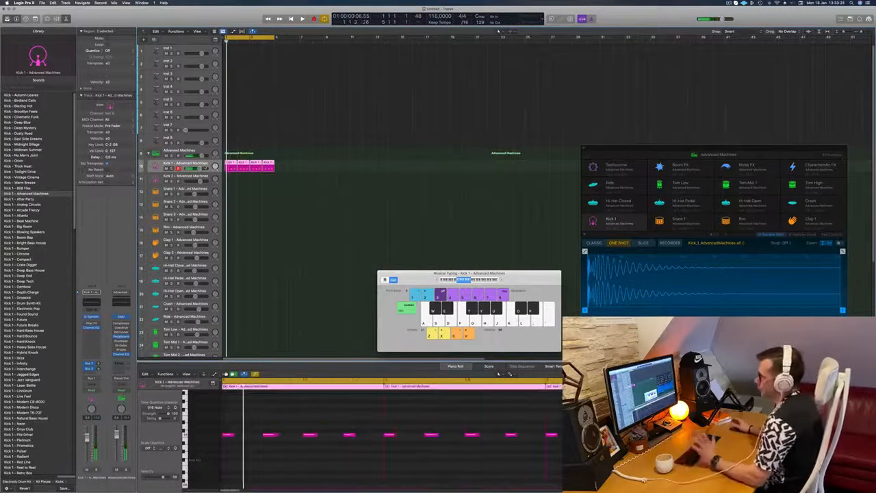
key("super+a")
key("shift+alt+Down")
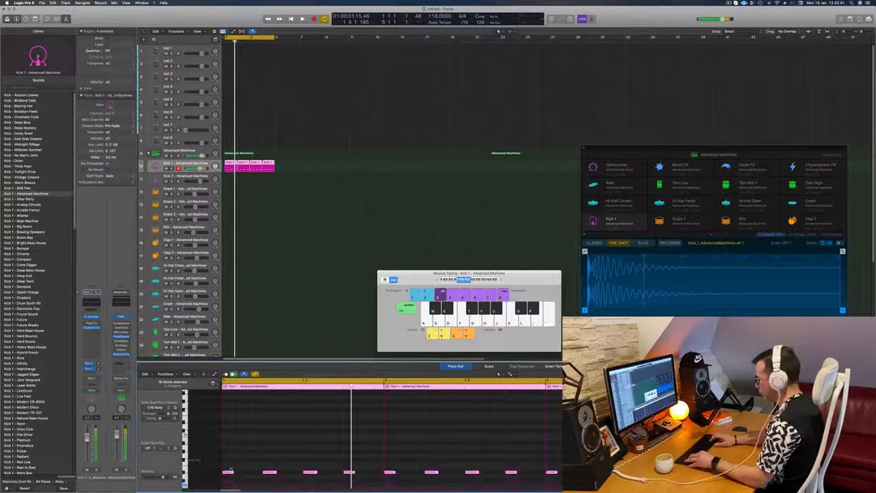
key("space")
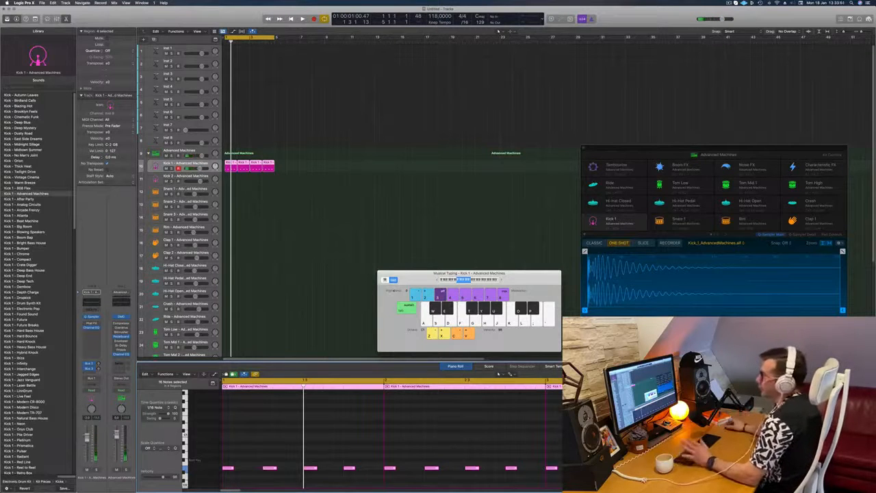
Copy the first kick bar to the Snare 1 track and delete the copy's notes on beats 1 and 3.
left_click(256, 143)
left_click(227, 162)
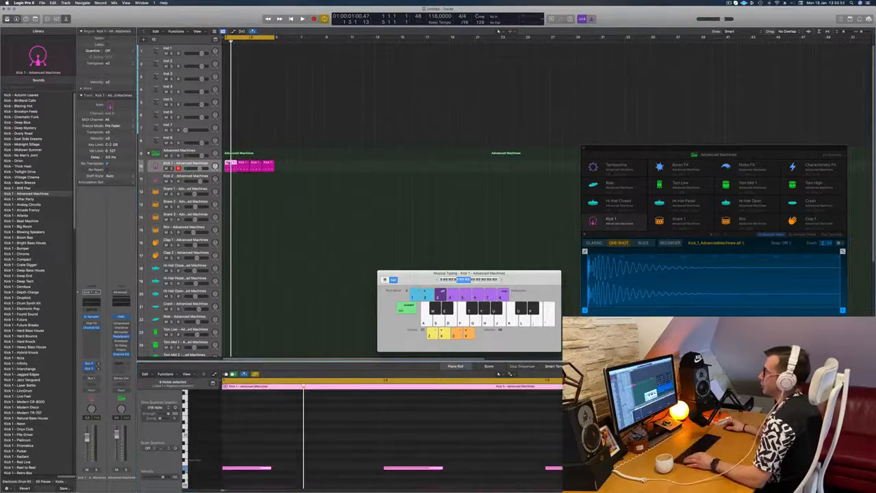
left_click_drag(231, 165, 230, 192)
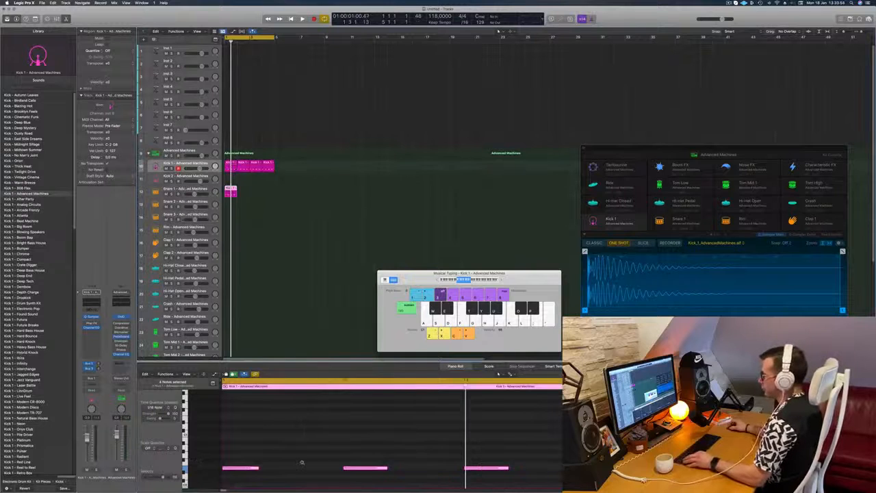
left_click(236, 455)
key("Delete")
left_click(405, 455)
key("Delete")
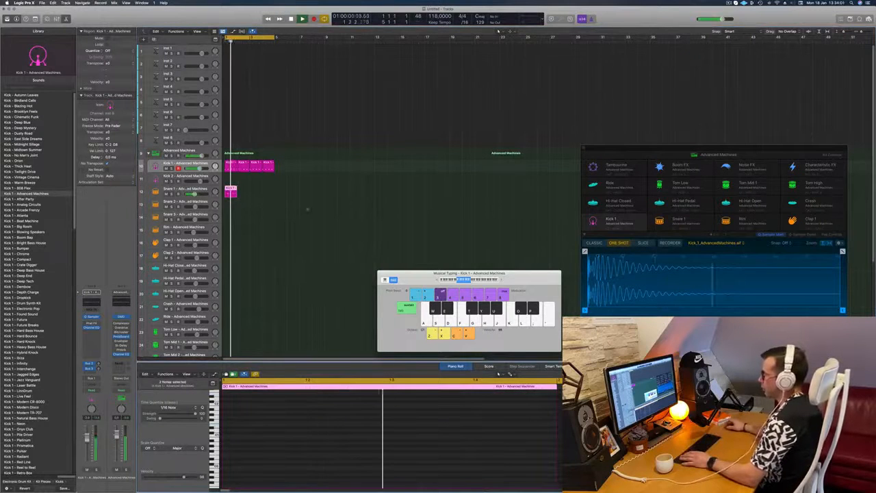
Repeat the Snare 1 region across four bars and play the kick and snare together.
left_click_drag(237, 192, 274, 193)
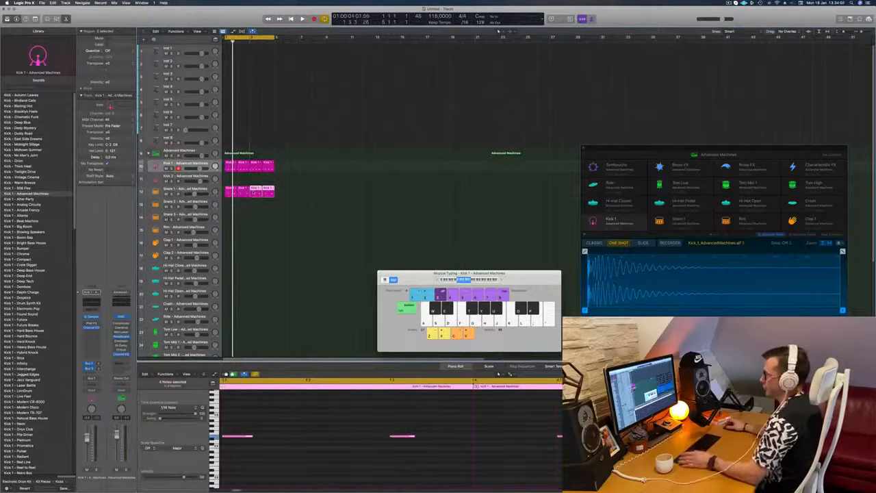
left_click(309, 214)
key("space")
Copy the first kick bar to the Hi-Hat Closed track, with its four notes on the off-beats, and adjust their octave.
scroll(309, 215, "down", 2)
key("space")
left_click_drag(232, 147, 230, 252)
key("space")
left_click(236, 437)
key("alt+shift+Up")
key("alt+shift+Up")
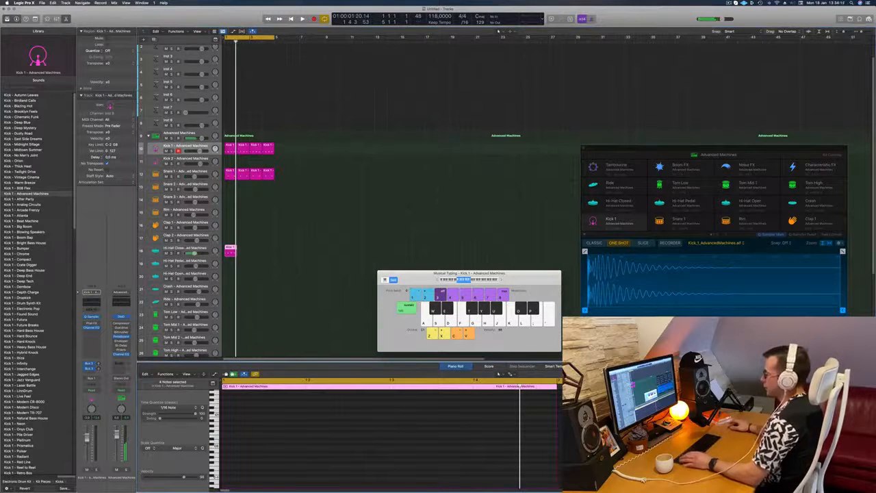
key("alt+shift+Down")
key("alt+shift+Down")
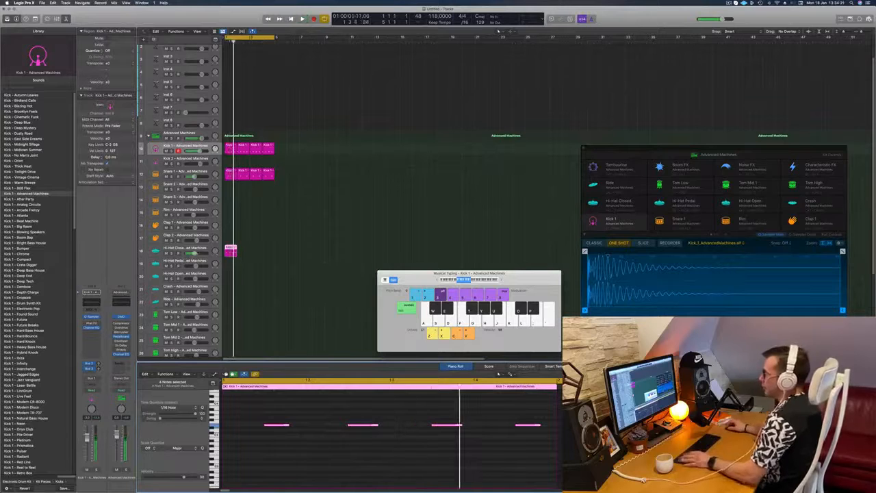
Repeat the Hi-Hat Closed region across four bars and play back the beat.
left_click_drag(231, 250, 254, 252)
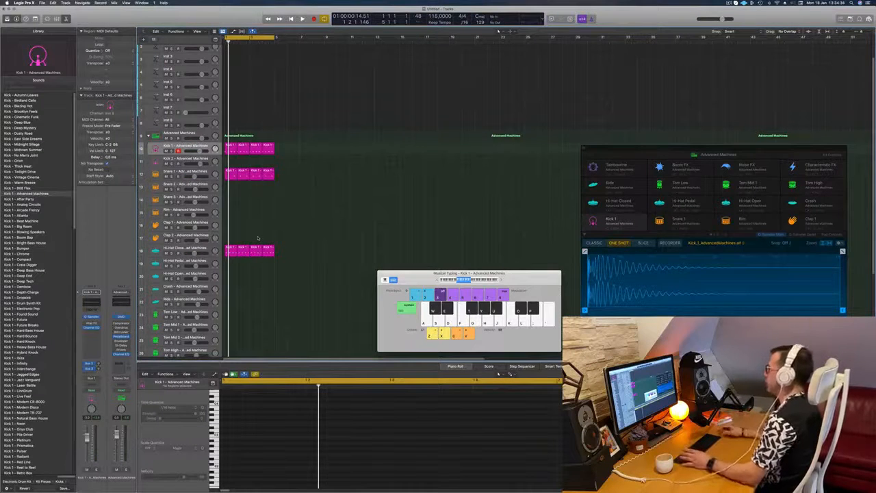
key("space")
scroll(308, 226, "down", 2)
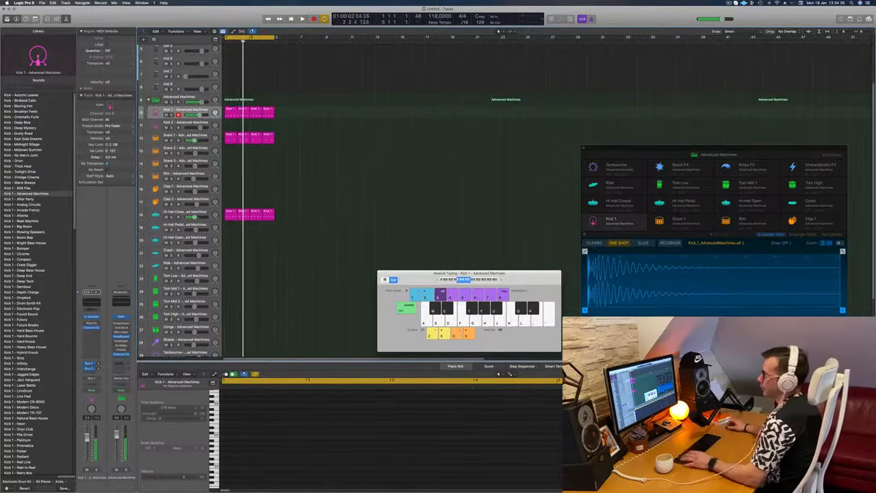
Place copies of the closed hi-hat region on the Hi-Hat Pedal track in bars 2 and 4.
left_click(228, 214)
left_click_drag(230, 227, 243, 232)
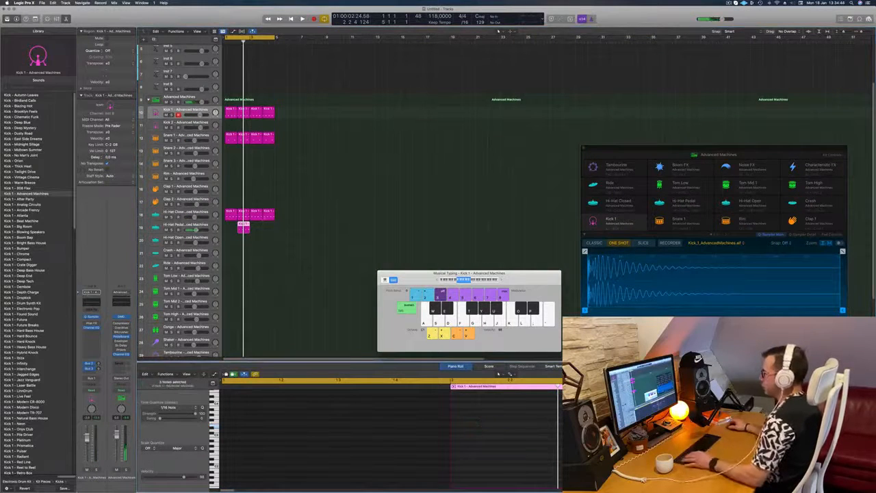
key("space")
left_click_drag(245, 227, 269, 229)
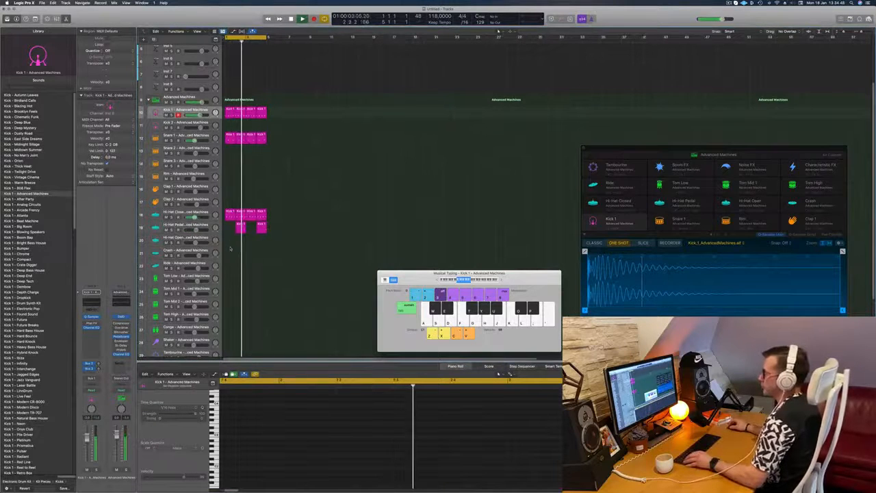
Move both Hi-Hat Pedal regions down to the Hi-Hat Open track, keeping them in bars 2 and 4.
left_click(231, 248)
scroll(233, 240, "down", 2)
left_click(240, 209)
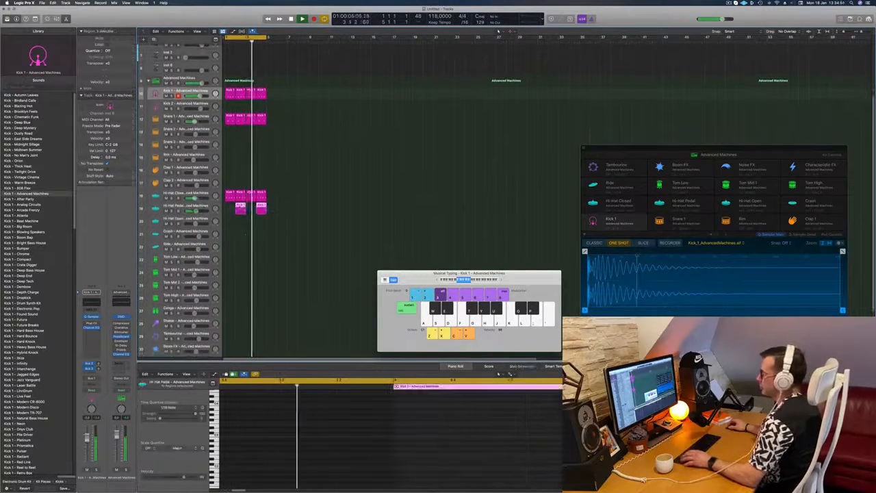
left_click_drag(240, 209, 241, 222)
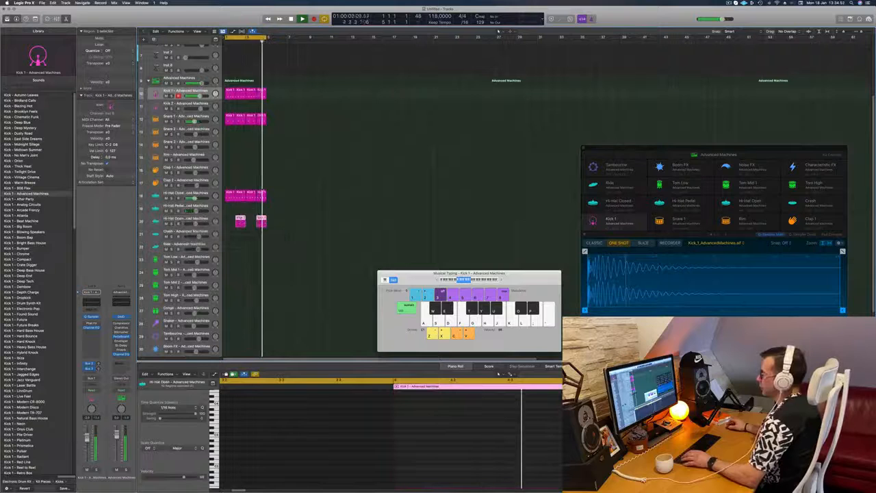
Copy the first closed hi-hat bar to the Tom Low track, keeping only its last note and transposing that note down.
scroll(329, 210, "down", 3)
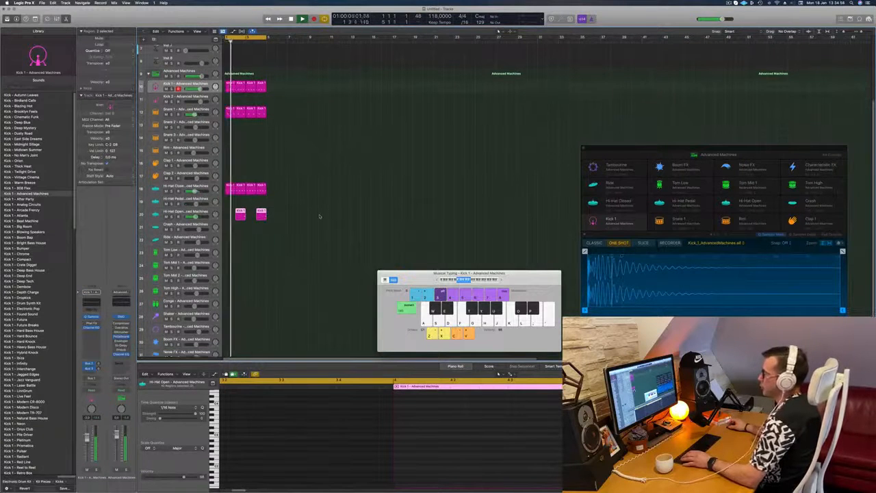
left_click_drag(231, 154, 231, 218)
left_click_drag(227, 416, 457, 444)
key("Delete")
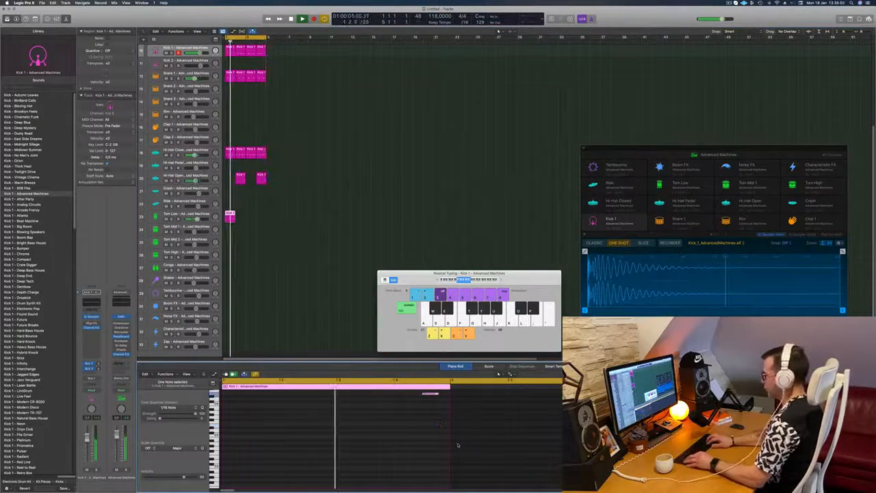
key("Delete")
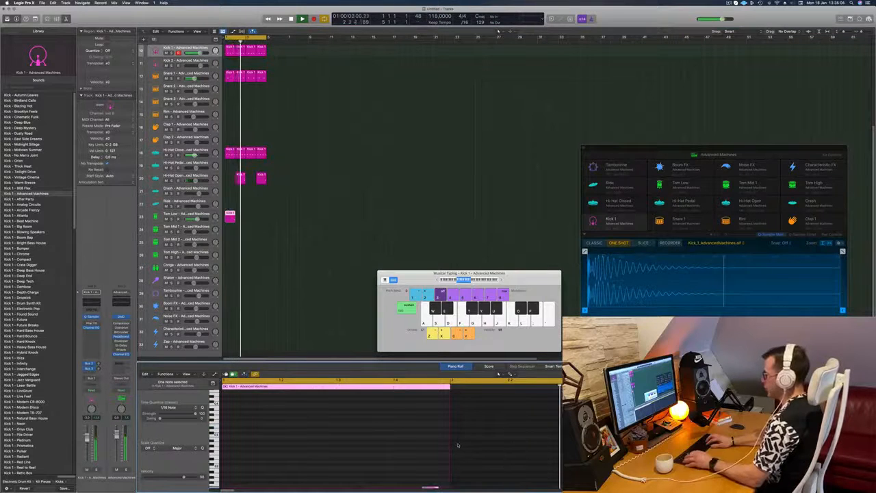
scroll(267, 180, "down", 1)
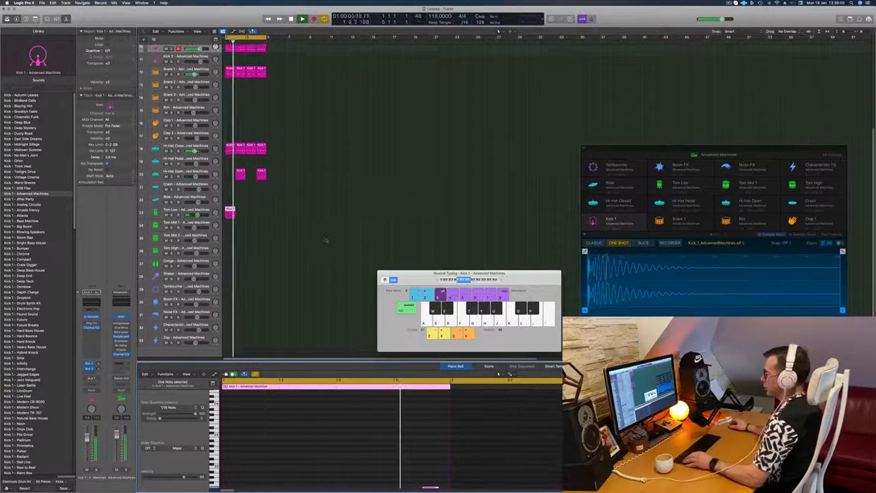
Repeat the Tom Low region across four bars and create a one-bar Tom Mid 1 region from the hi-hat pattern's first two notes.
left_click_drag(231, 199, 225, 217)
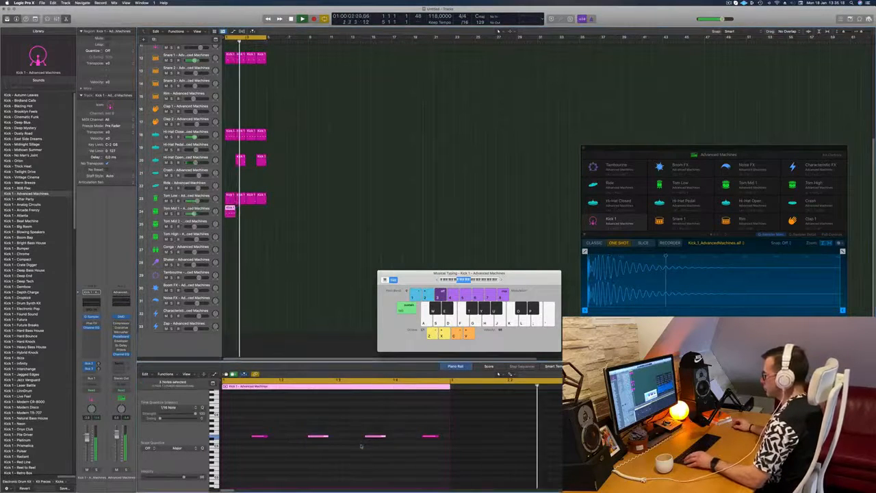
left_click_drag(348, 426, 428, 452)
key("Delete")
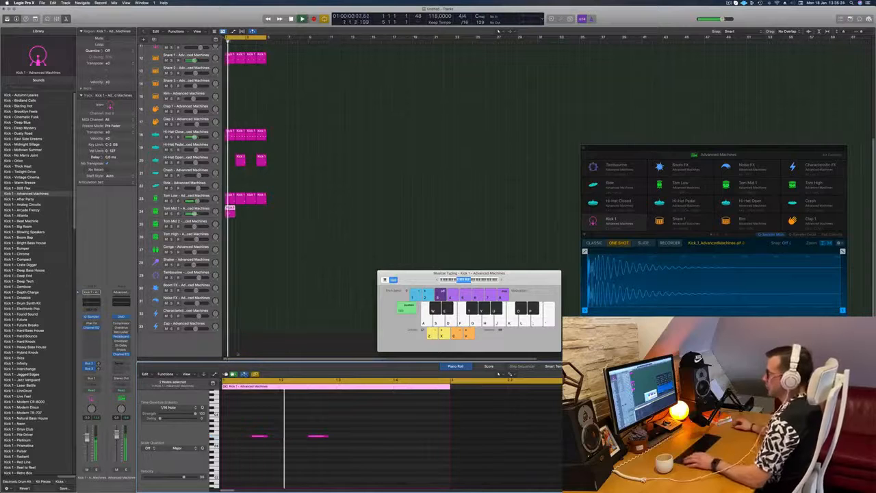
Transpose the two remaining Tom Mid 1 notes and repeat the region across four bars.
left_click_drag(247, 387, 402, 458)
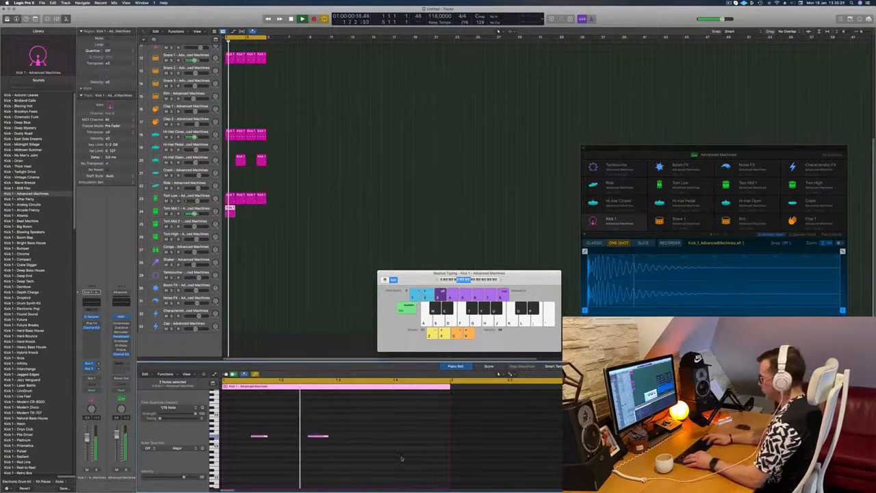
key("Delete")
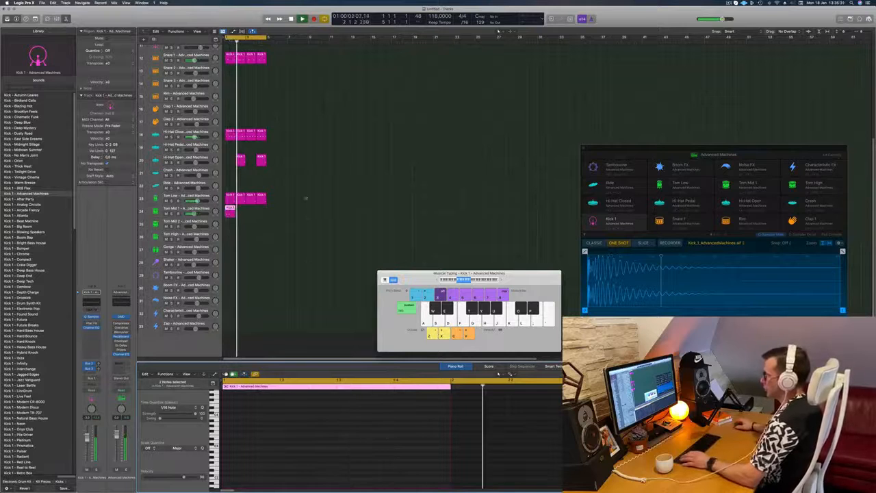
left_click_drag(231, 211, 252, 214)
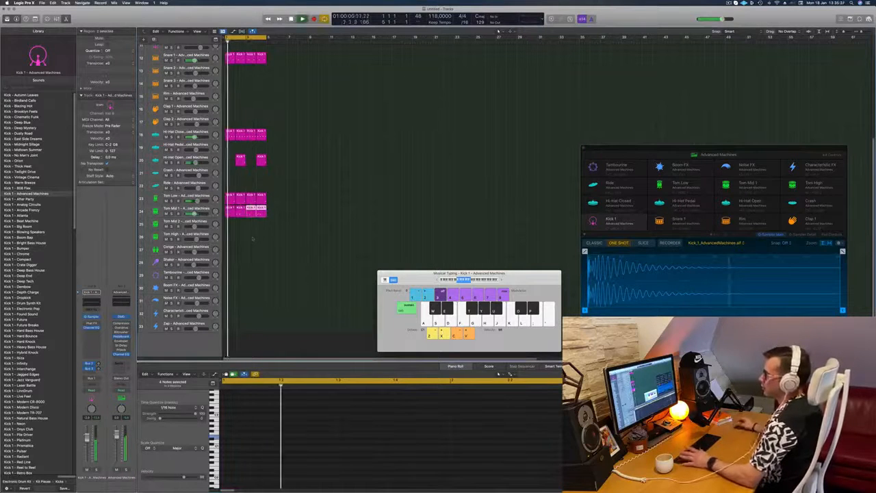
scroll(240, 212, "down", 1)
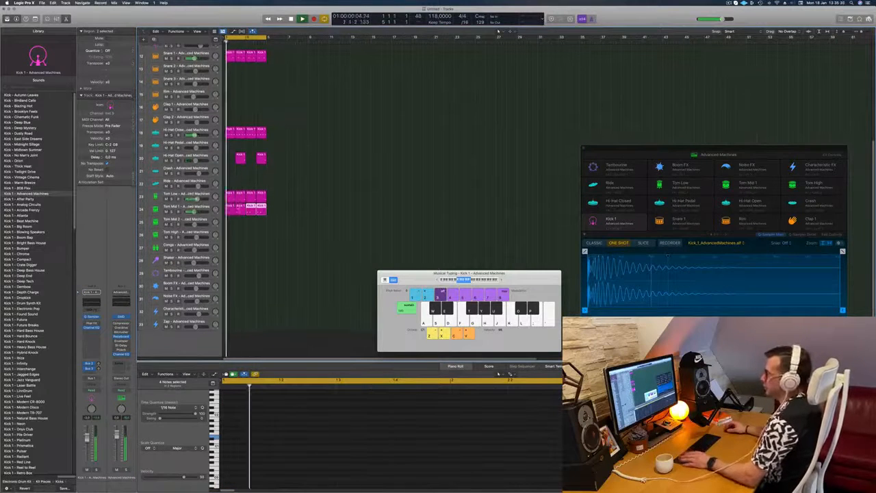
Copy the first Tom Mid 1 bar to the Conga track and shift its two notes later in the bar.
left_click(230, 207)
left_click_drag(229, 215, 229, 247)
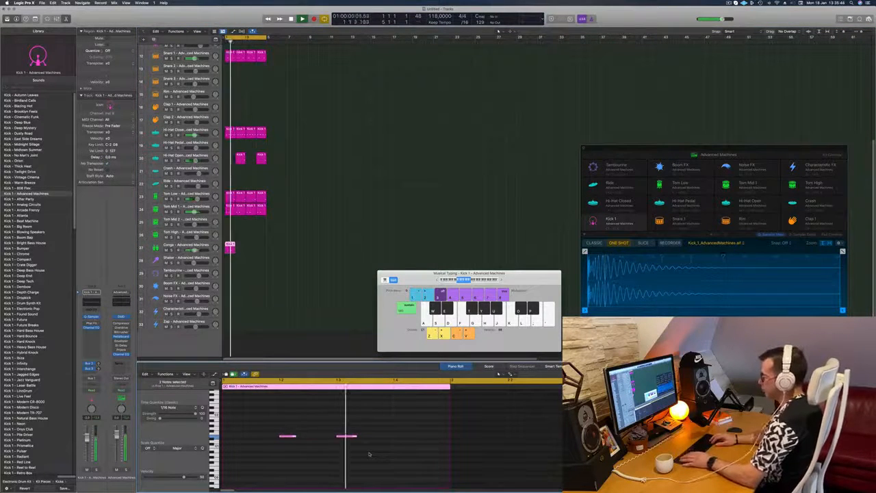
key("alt+Right")
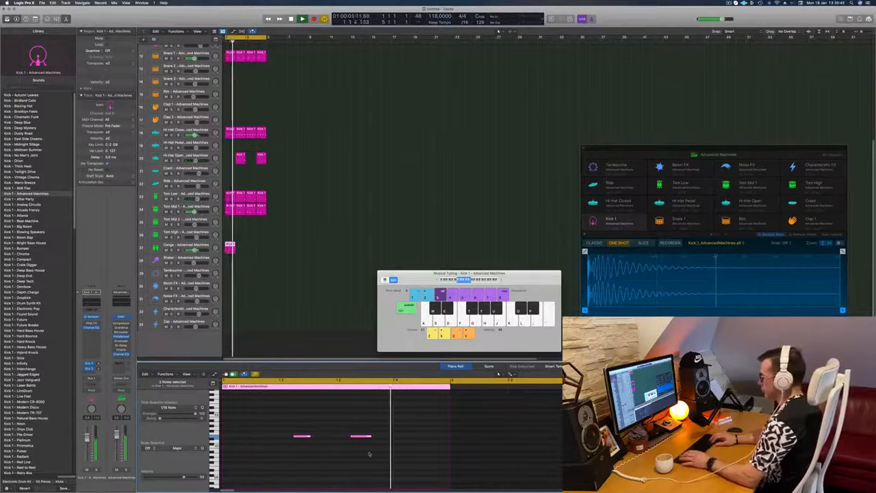
key("alt+Right")
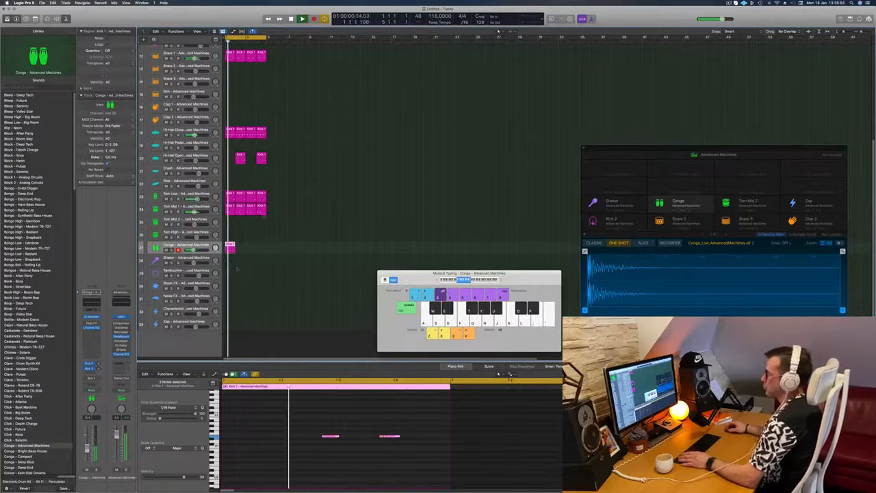
Repeat the Conga region across four bars and lower the Conga track's volume.
left_click_drag(232, 247, 262, 252)
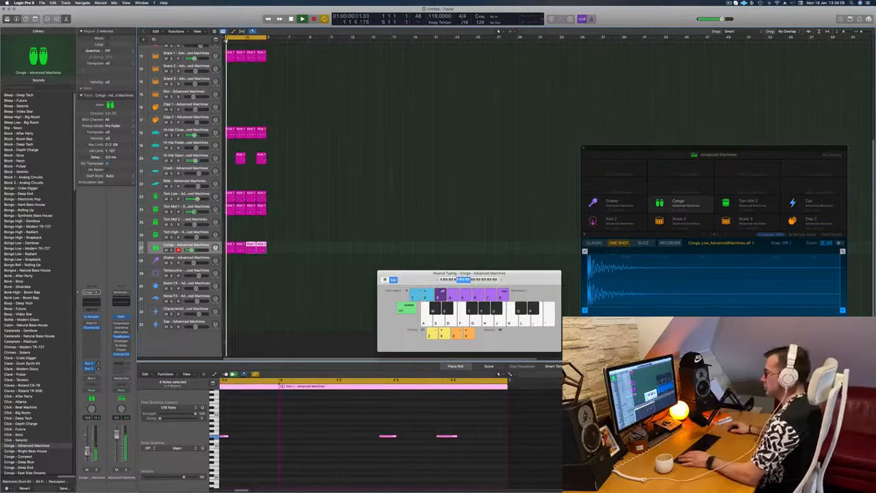
left_click(261, 322)
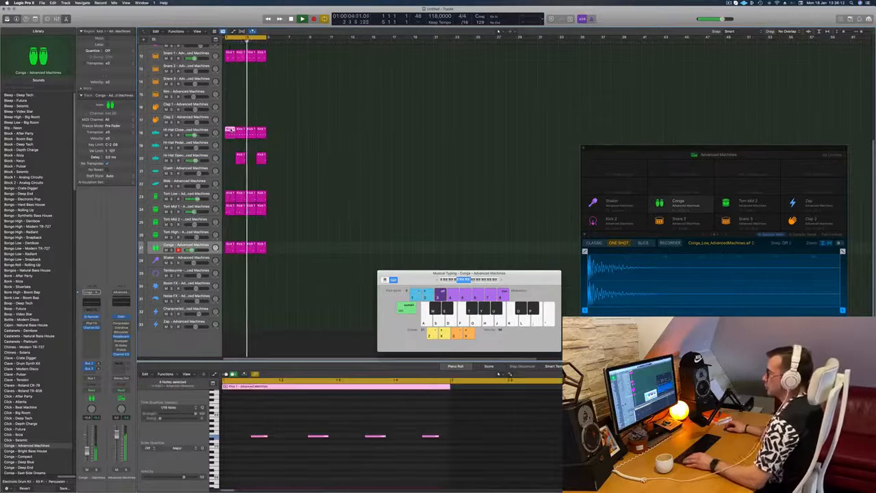
Copy the first closed hi-hat bar to the Tambourine track, duplicate its four notes onto the beats and shorten the duplicates.
left_click_drag(230, 245, 230, 273)
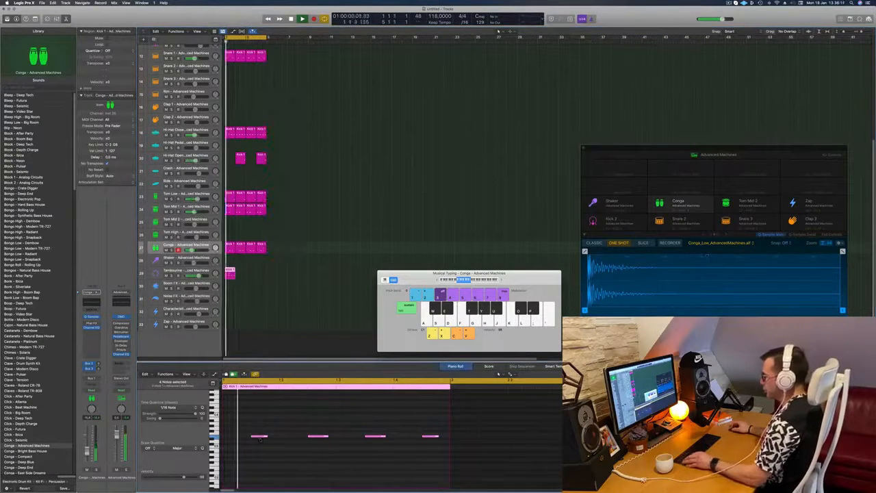
left_click_drag(260, 437, 233, 438)
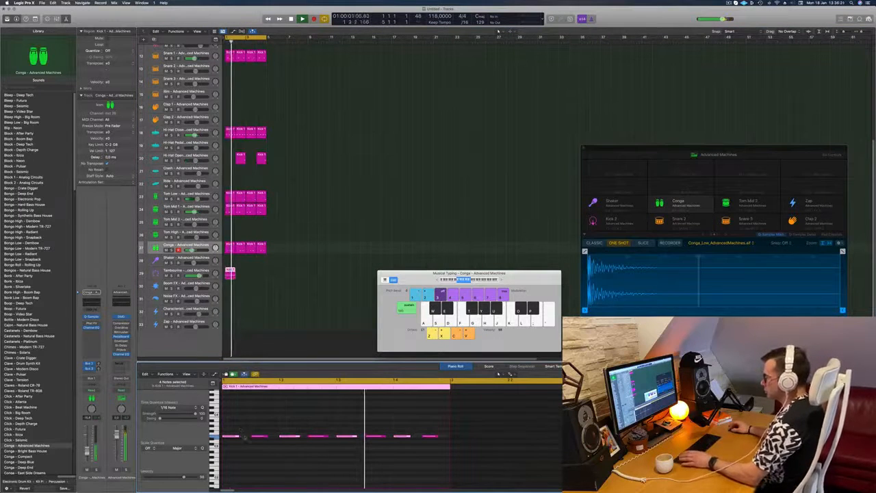
left_click_drag(238, 436, 232, 435)
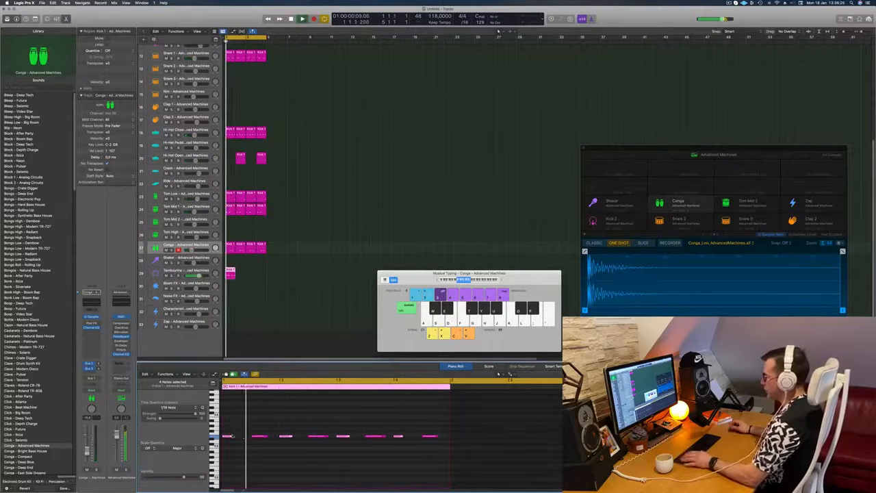
key("super+Left")
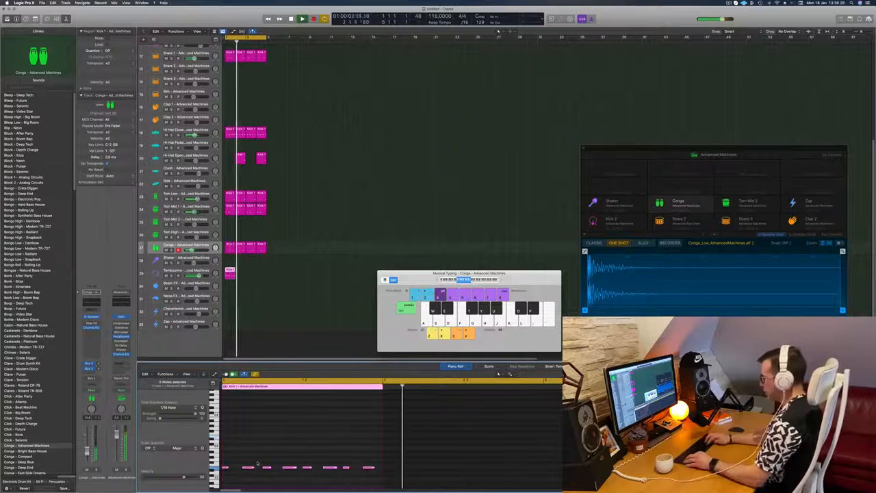
Repeat the one-bar Tambourine region across four bars and select its track.
scroll(257, 464, "down", 3)
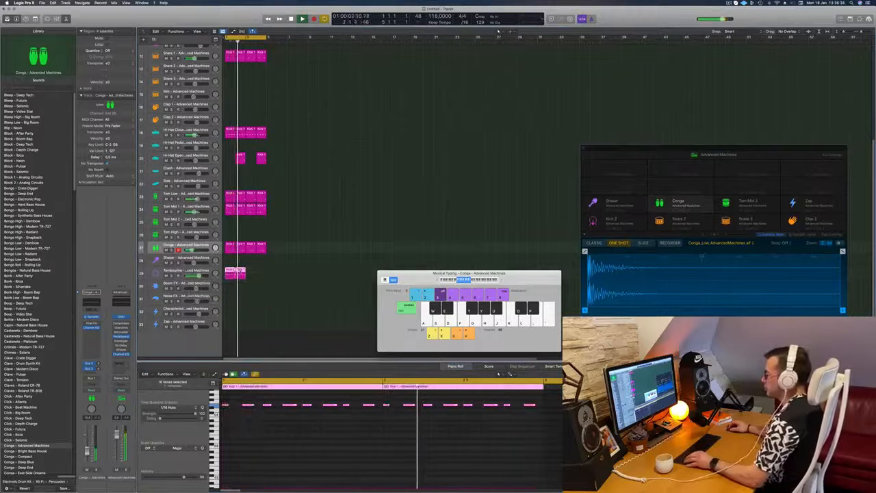
left_click_drag(243, 275, 255, 274)
left_click(170, 274)
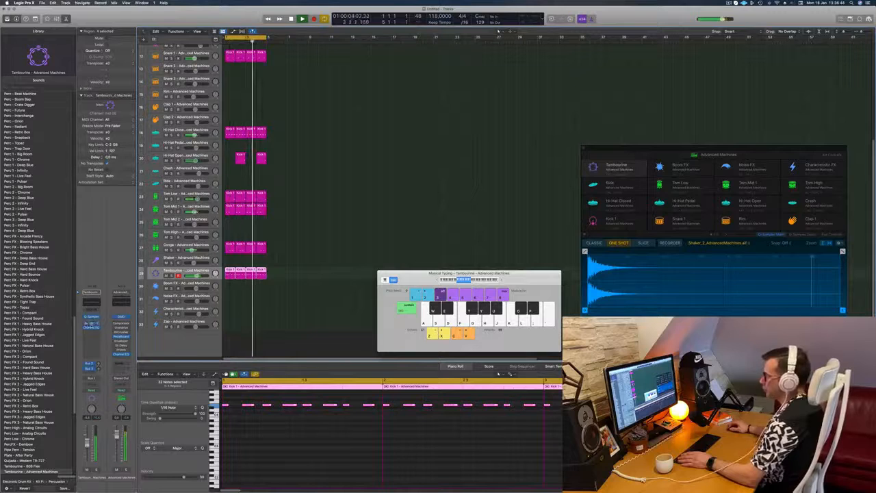
Add a Sample Delay to the Tambourine track, raise the delay of its right channel and close the plug-in.
left_click(92, 324)
left_click_drag(324, 120, 324, 117)
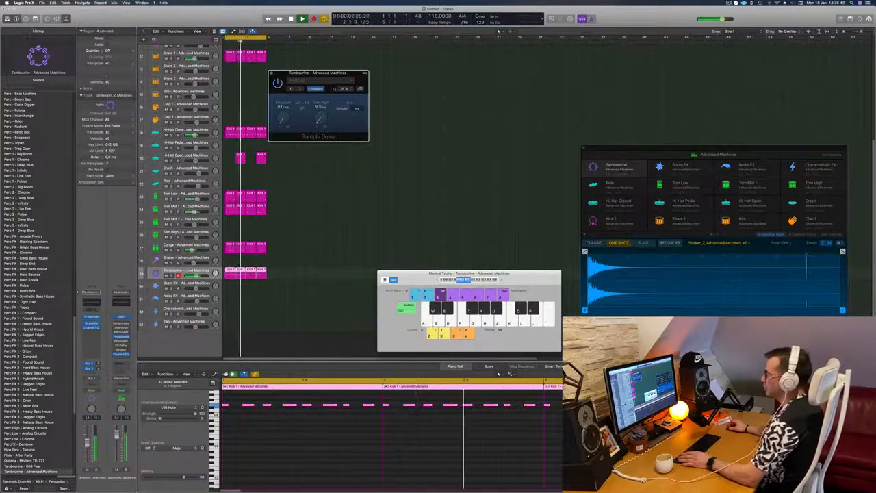
left_click_drag(328, 74, 335, 80)
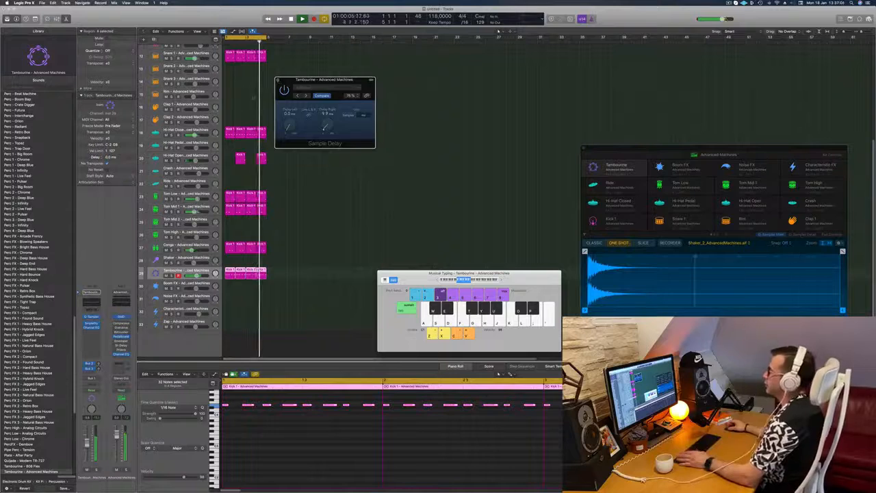
left_click(278, 80)
Load Alchemy on the Inst 1 track and filter its presets to the Brass category.
scroll(328, 185, "down", 2)
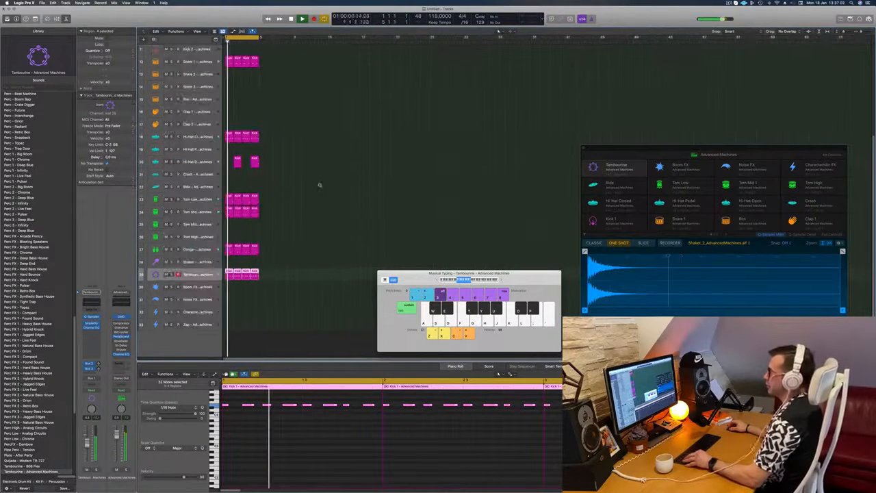
scroll(319, 185, "down", 4)
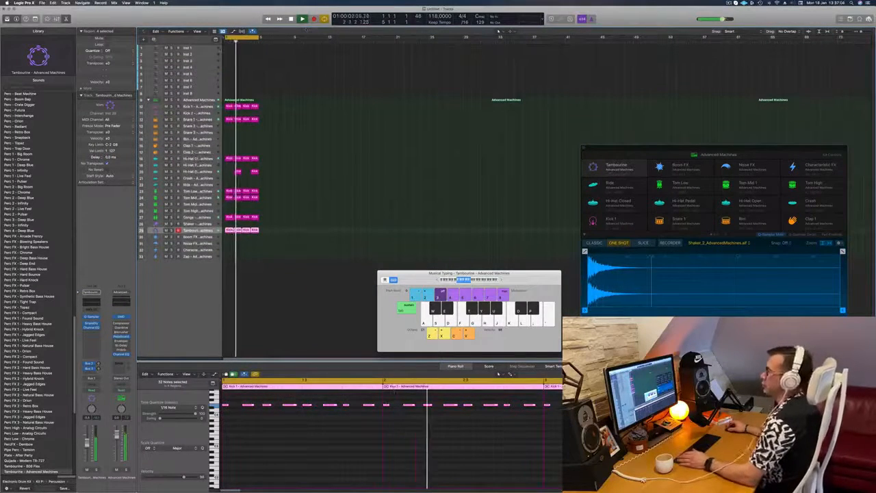
left_click(202, 49)
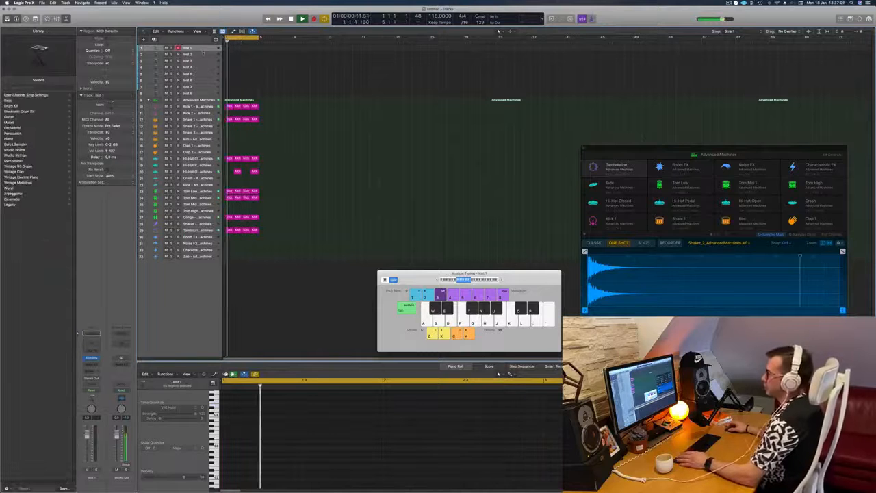
key("ctrl+z")
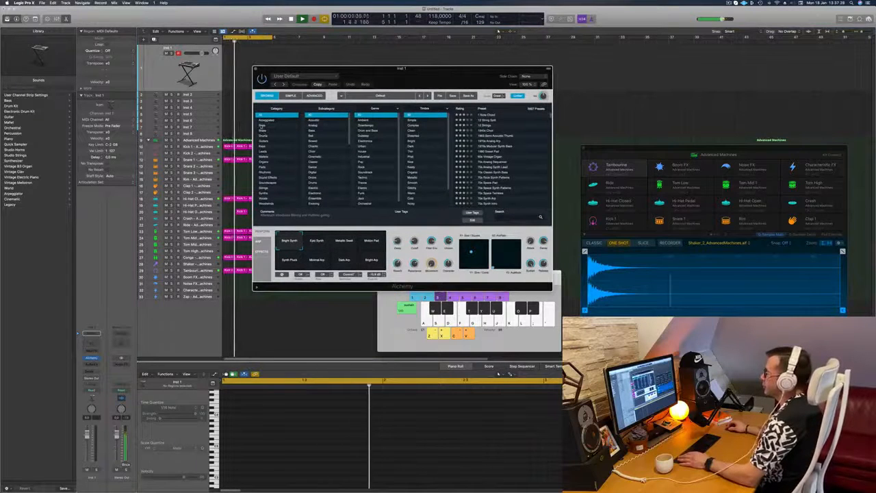
left_click(276, 130)
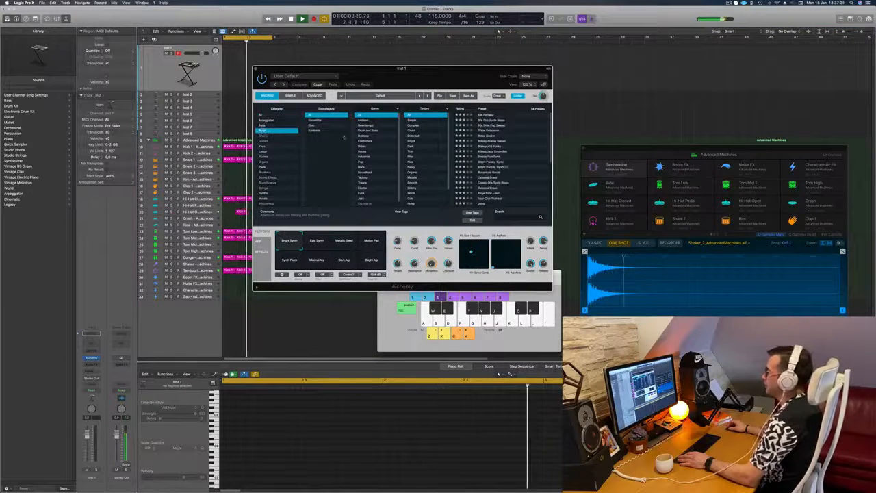
left_click_drag(487, 77, 456, 96)
left_click_drag(533, 51, 522, 53)
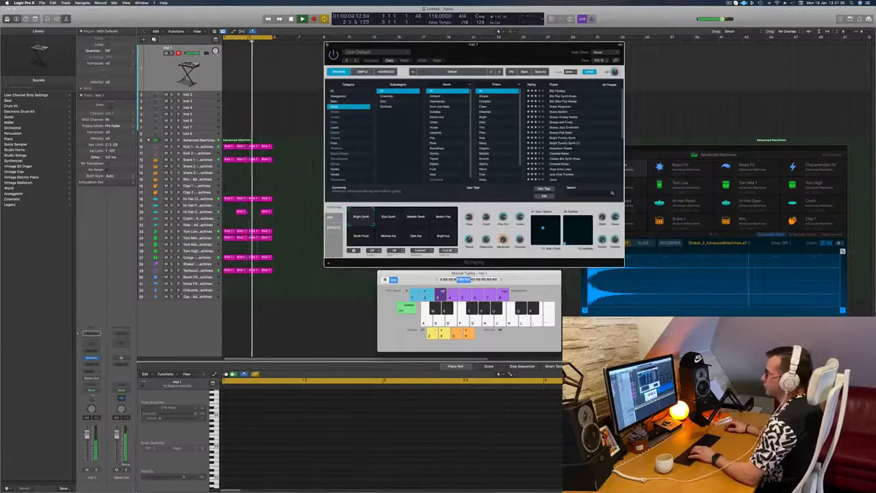
Audition the Alchemy presets Brass Section, Brassy Analog Sweep, Brassy and Funky, Byzantium Reeds and Celestial Brass.
left_click(560, 112)
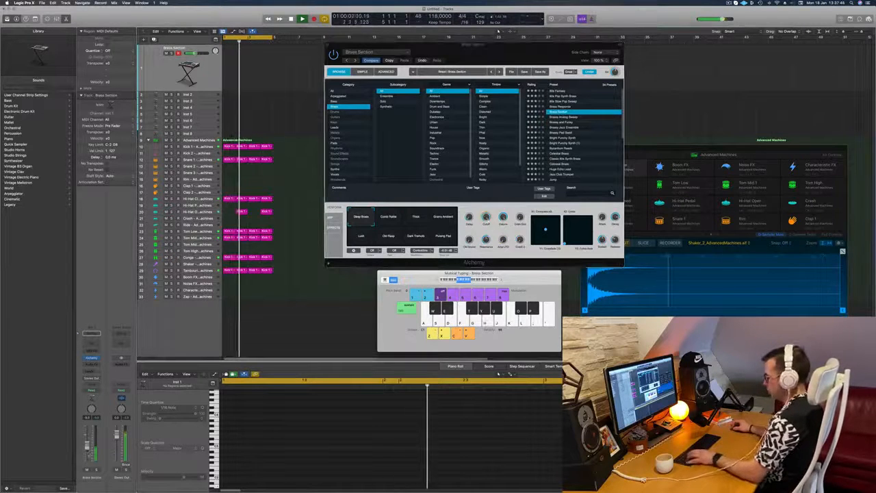
key("a")
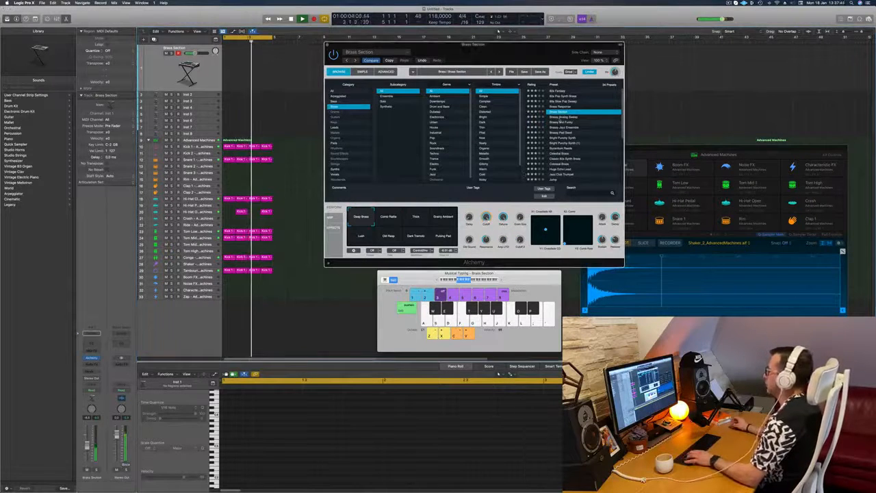
left_click(560, 117)
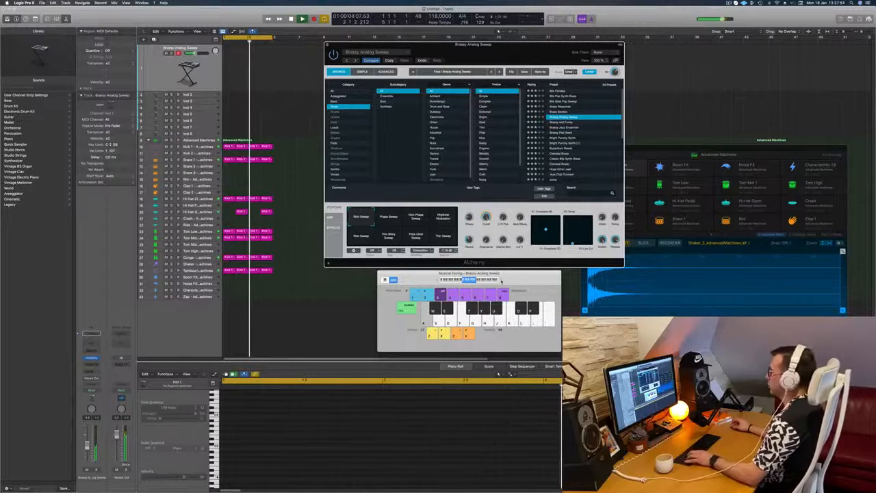
left_click(563, 122)
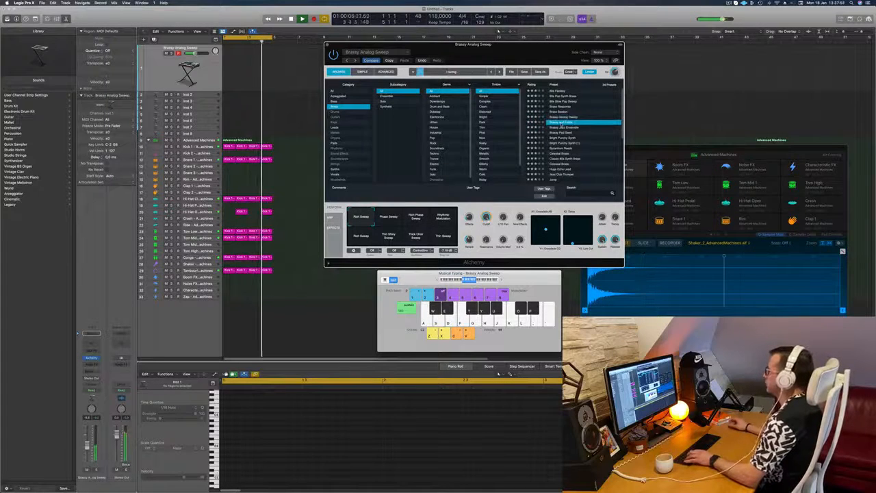
left_click(570, 147)
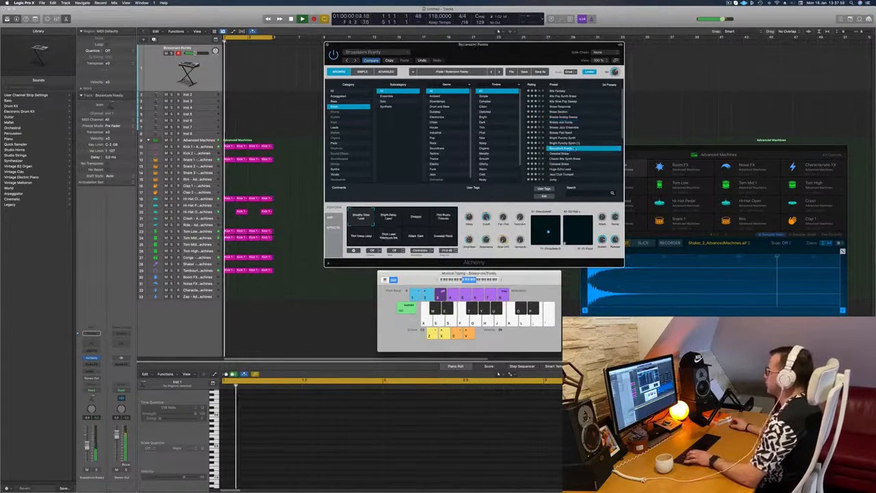
scroll(588, 116, "down", 2)
left_click(563, 130)
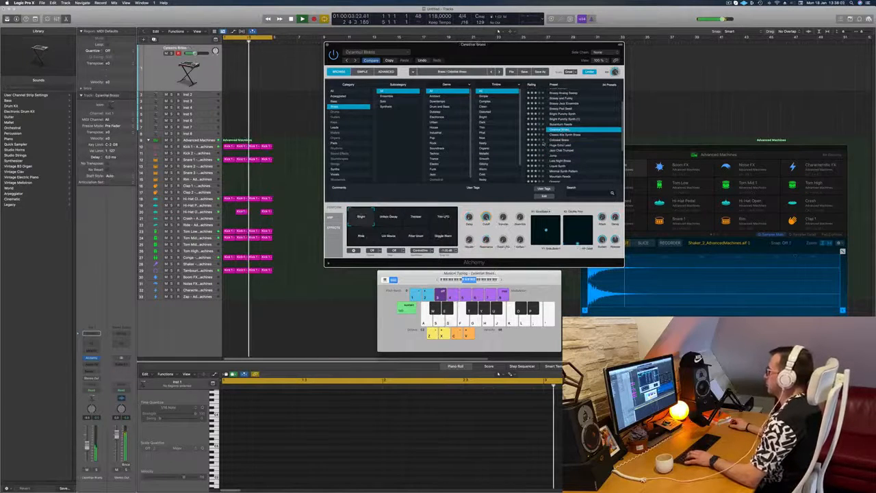
Load the Colossal Brass preset and choose its Smooth performance snapshot.
left_click(567, 141)
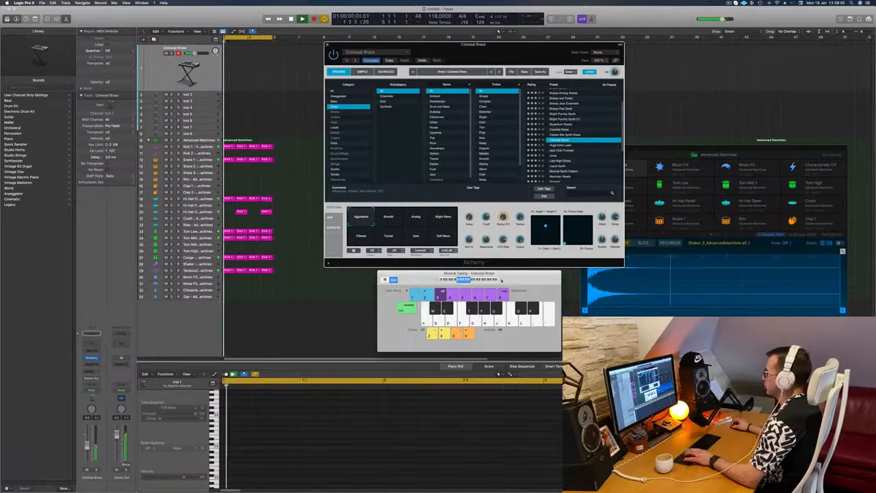
left_click(388, 218)
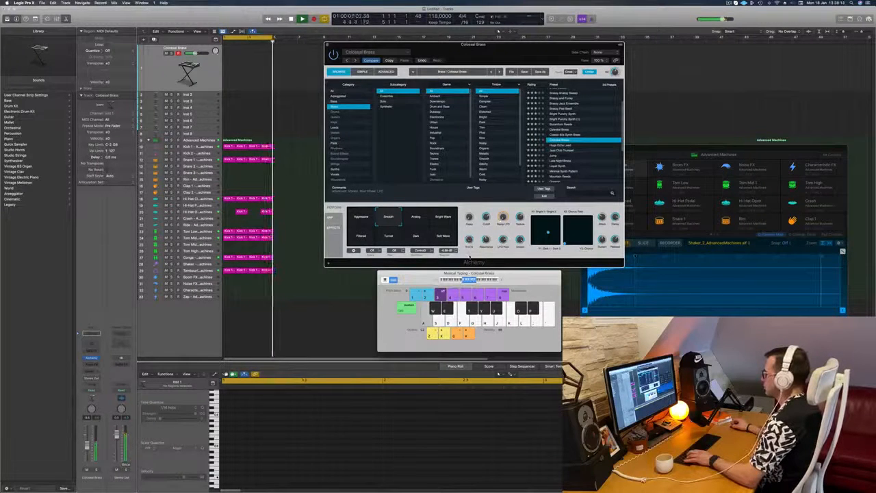
left_click_drag(438, 45, 485, 38)
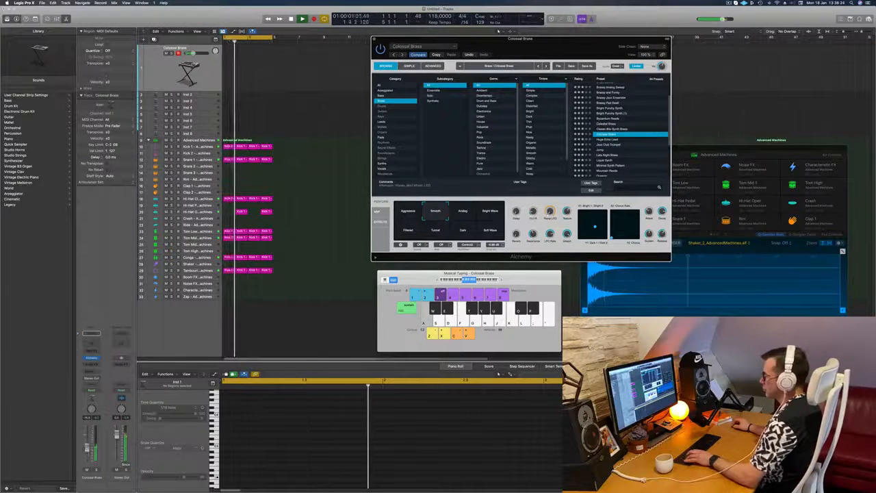
left_click(348, 267)
Record a rising melody of long notes on the Colossal Brass track over the four-bar loop and stop the recording.
left_click_drag(561, 48, 621, 69)
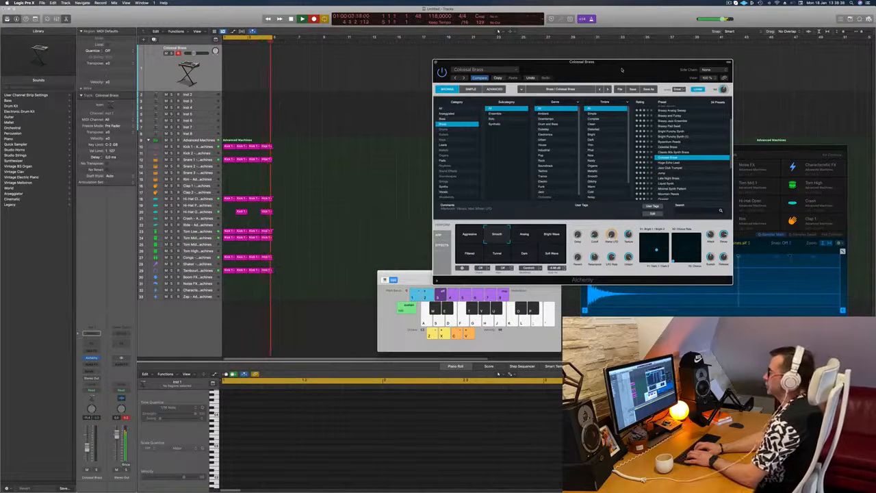
key("a")
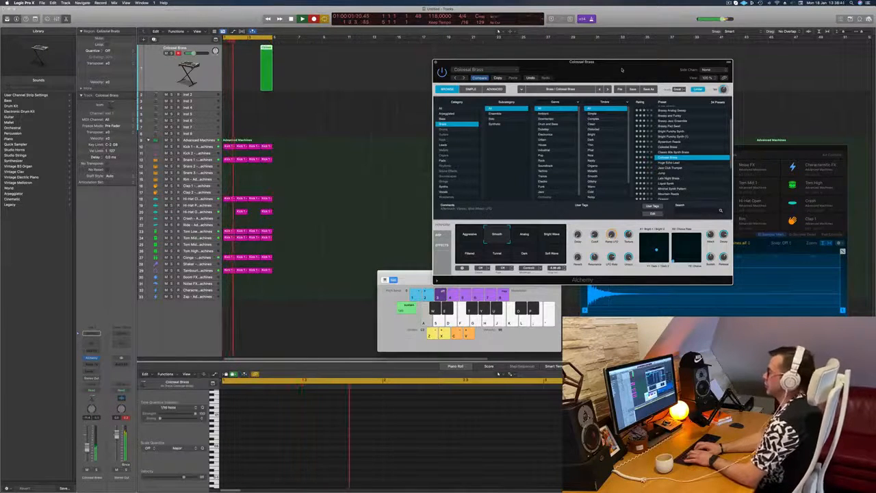
key("a")
key("s")
key("h")
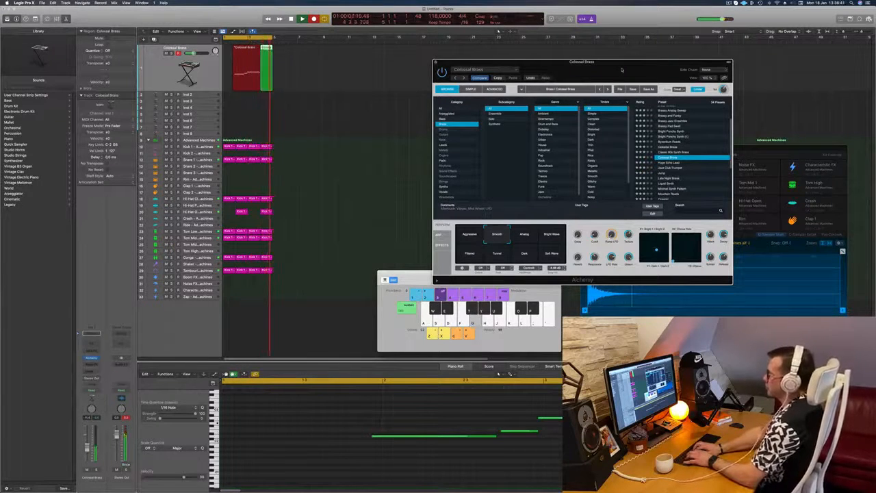
key("space")
key("super+Left")
key("Tab")
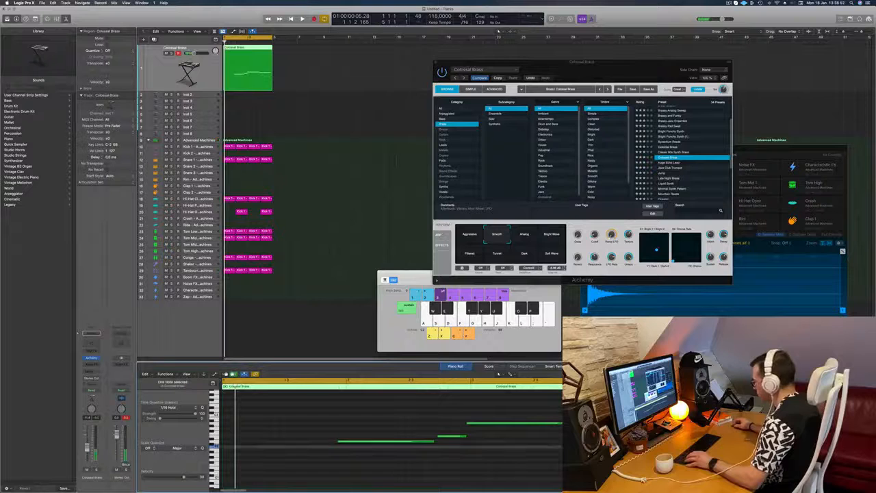
Extend the first recorded brass note to bar 2 and align the second and fourth notes with the starts of bars 2 and 3.
left_click(377, 446)
mouse_move(367, 446)
left_mouse_down()
mouse_move(223, 446)
mouse_move(330, 452)
left_mouse_up()
key("space")
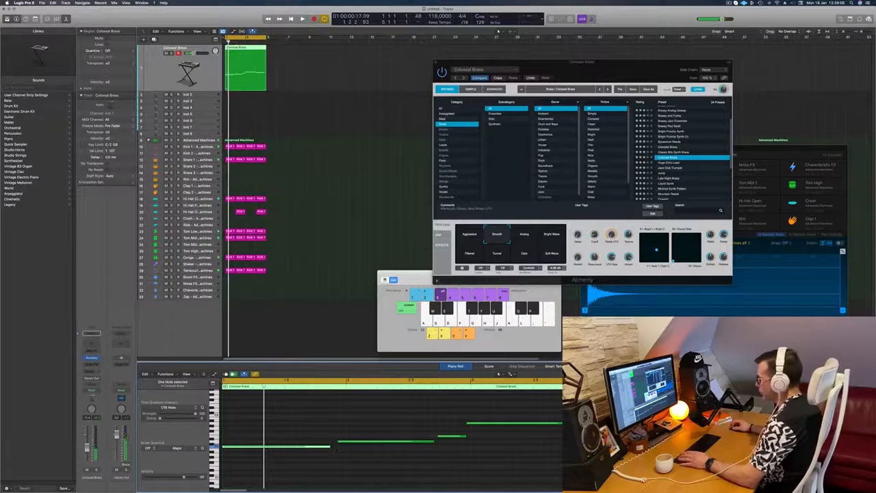
left_click_drag(338, 449, 400, 445)
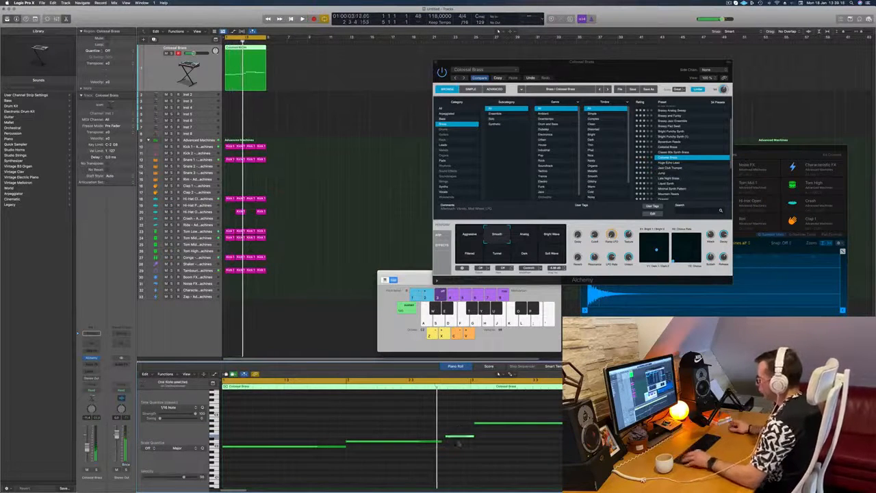
key("Return")
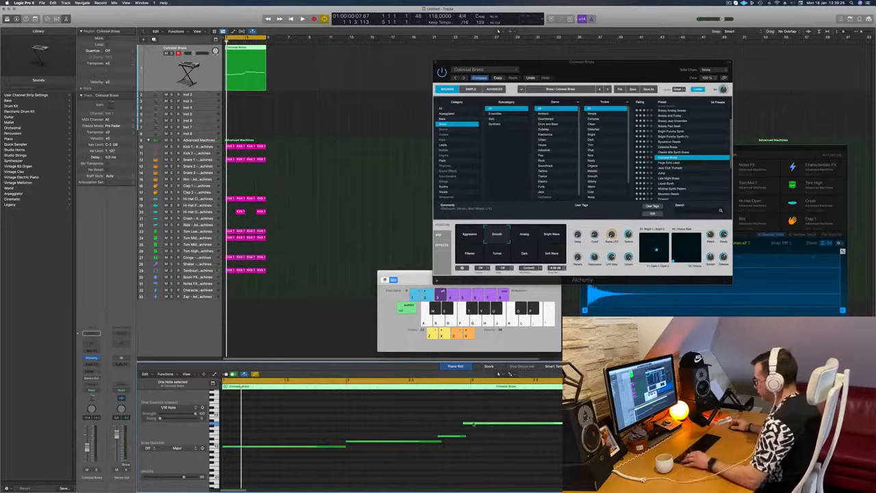
left_click_drag(479, 424, 473, 425)
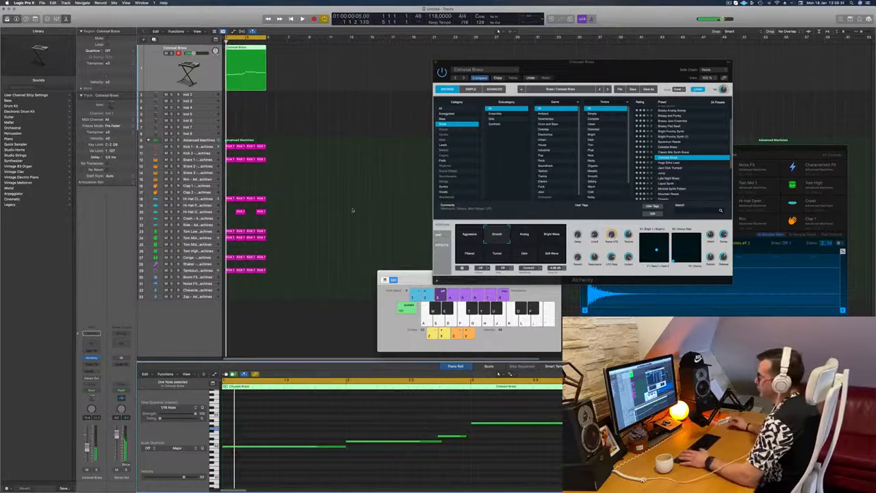
Play the loop and audition the Colossal Brass snapshots Analog, Bright Wave, Tunnel, Dark and Aggressive.
key("space")
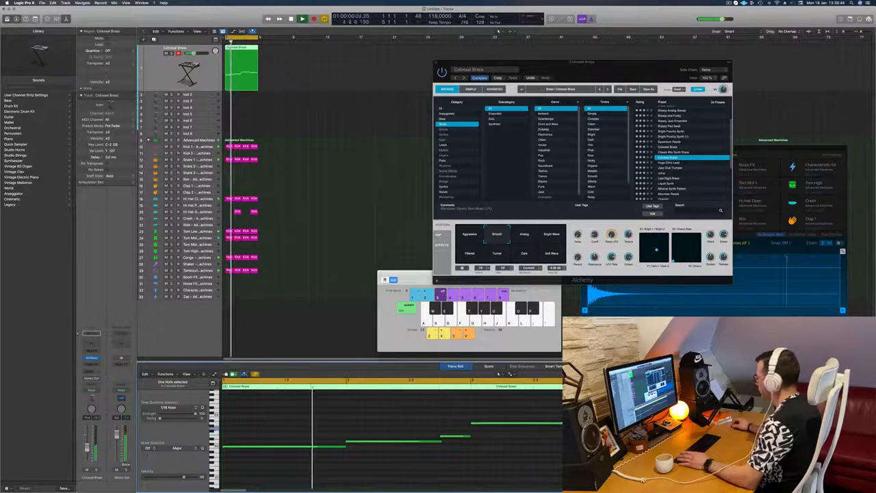
left_click_drag(502, 59, 381, 48)
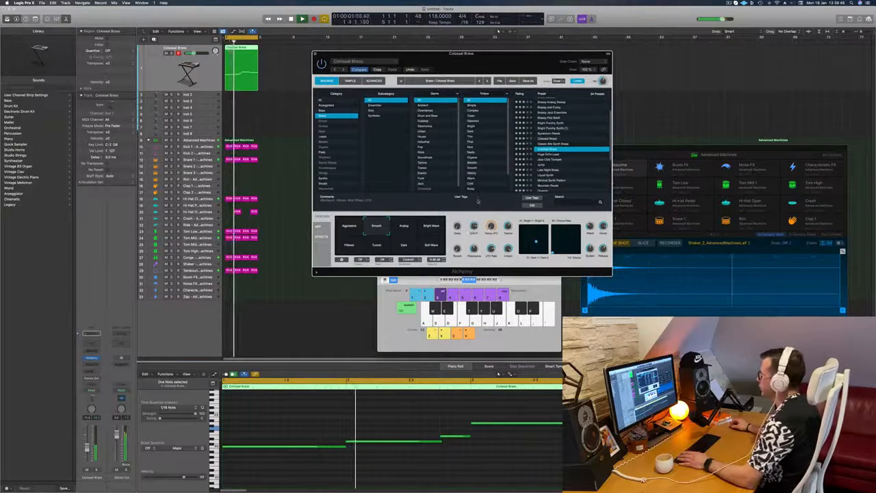
left_click(403, 229)
left_click(431, 231)
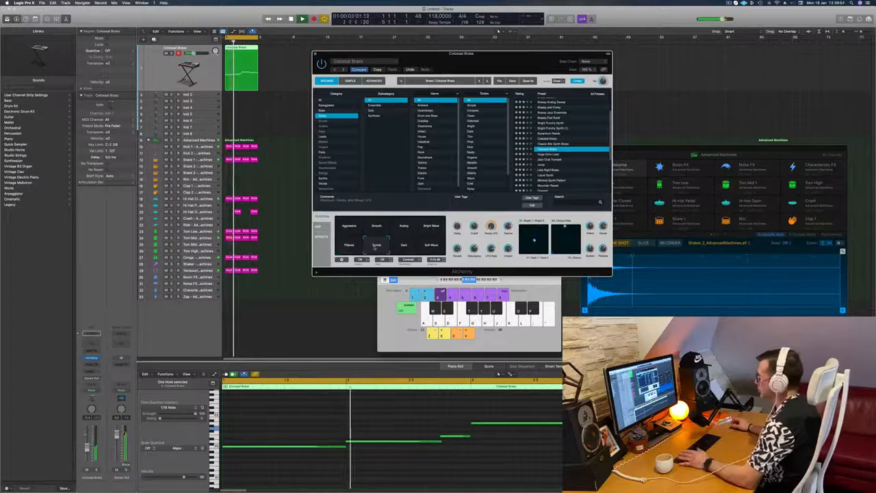
left_click(406, 248)
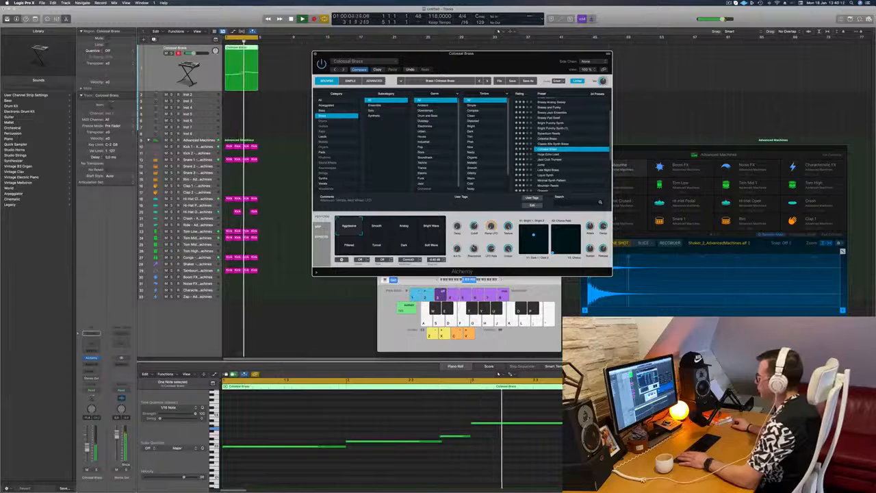
left_click_drag(525, 56, 562, 48)
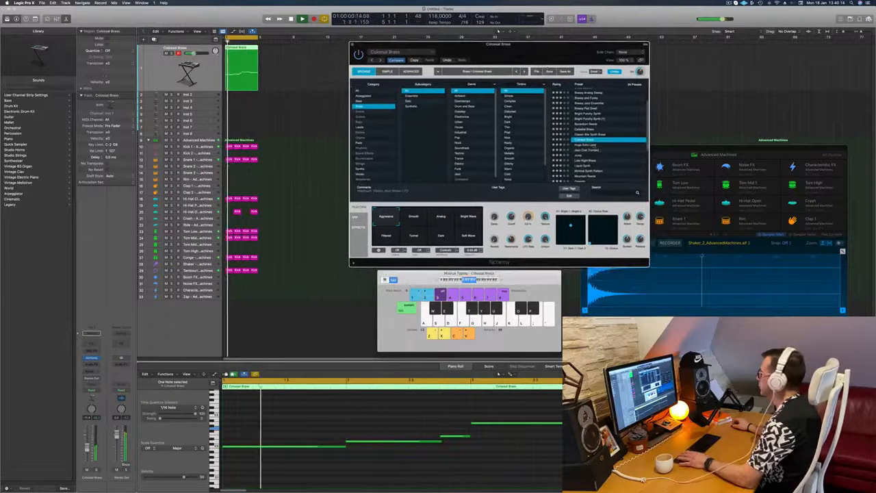
Load the Huge Echo Lead preset, try its Fast and More Delay snapshots and select Soft & Wide.
left_click(593, 146)
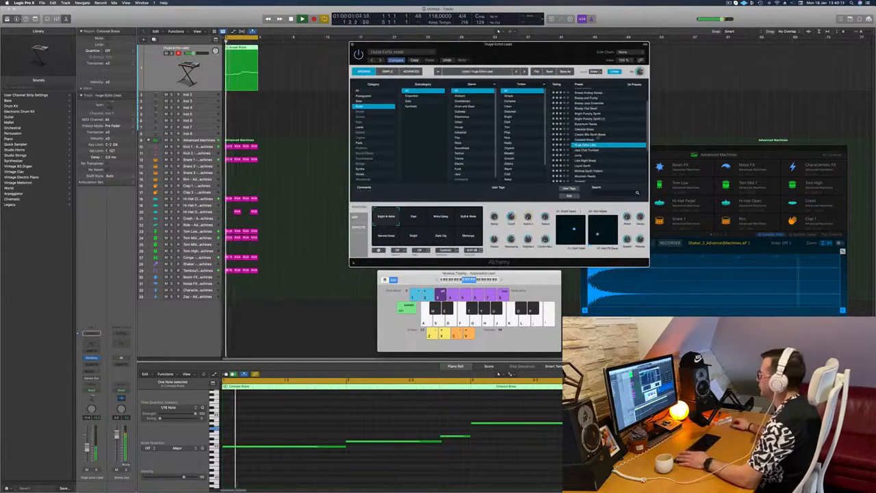
mouse_move(564, 54)
left_mouse_down()
mouse_move(523, 54)
mouse_move(562, 56)
left_mouse_up()
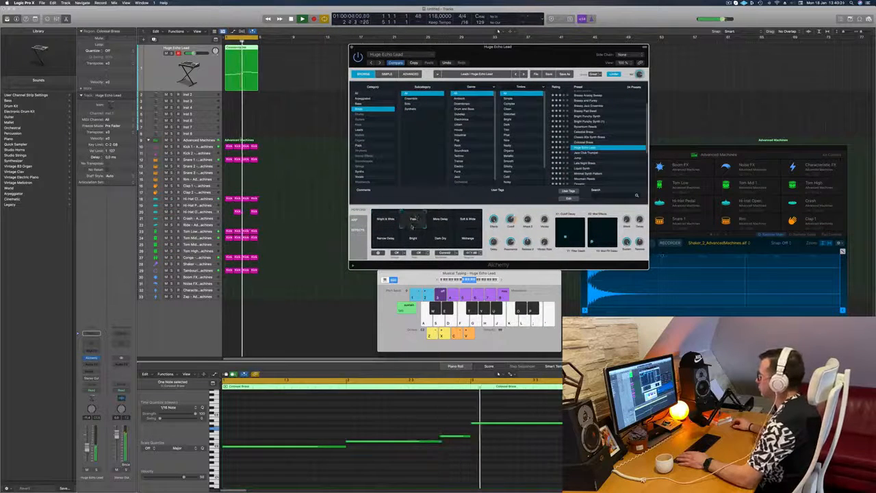
left_click(439, 221)
left_click(468, 220)
left_click_drag(549, 46, 536, 89)
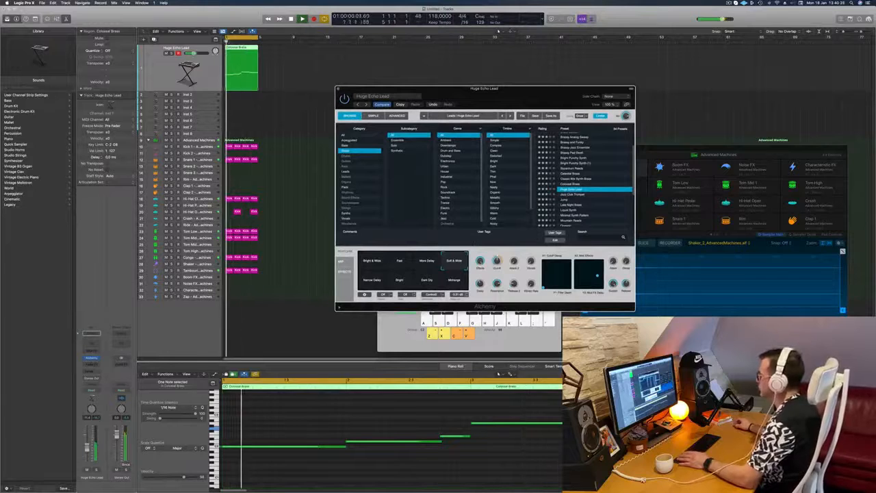
Close the Huge Echo Lead synth window and repeat the brass and drum regions to fill 16 bars.
left_click_drag(479, 100, 395, 106)
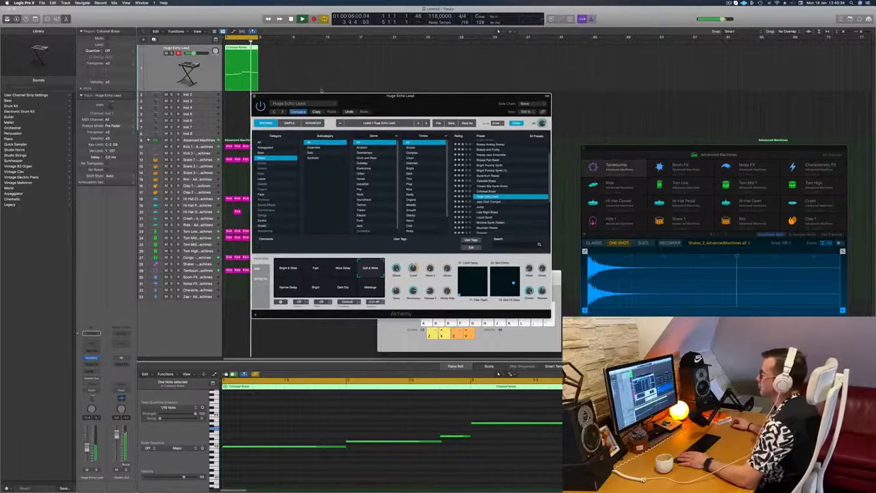
key("super+w")
left_click(317, 85)
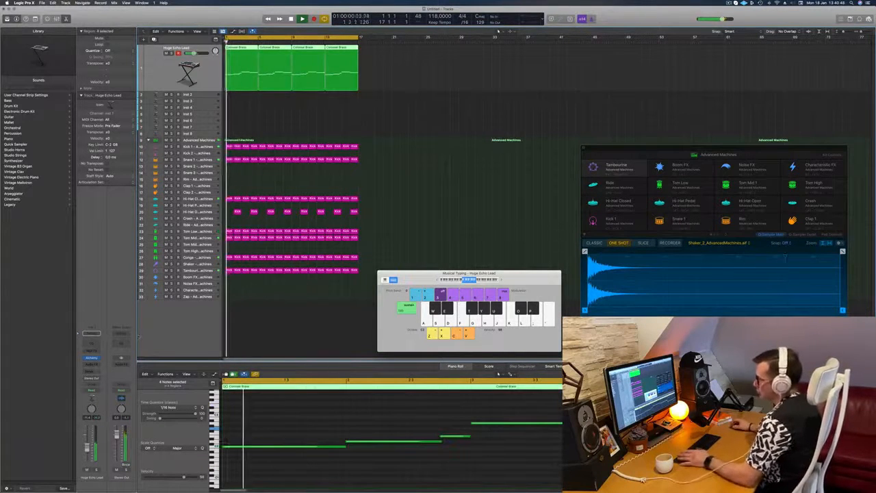
Reopen the Huge Echo Lead track's Alchemy synth and move its window clear of the arranged regions.
left_click(92, 358)
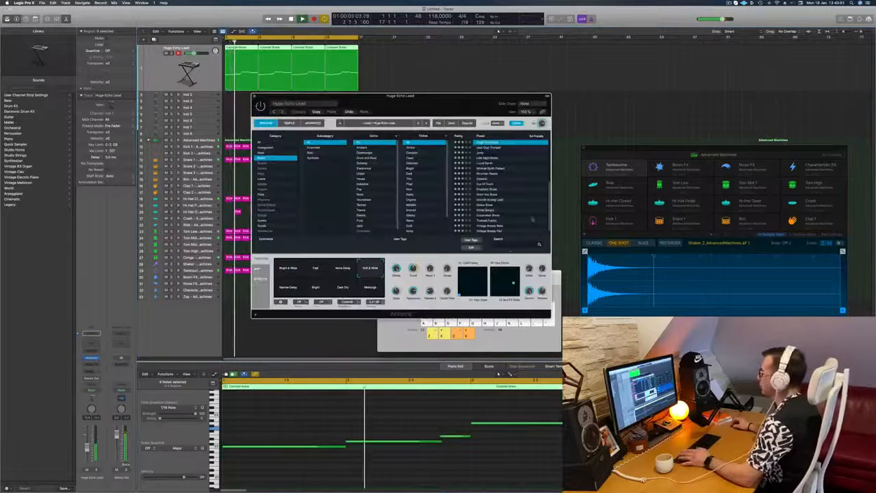
left_click_drag(447, 107, 499, 113)
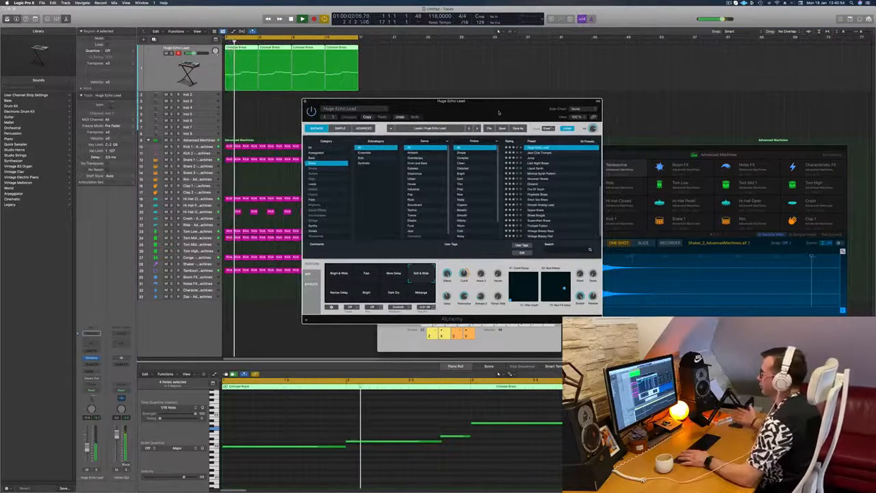
left_click_drag(499, 113, 542, 106)
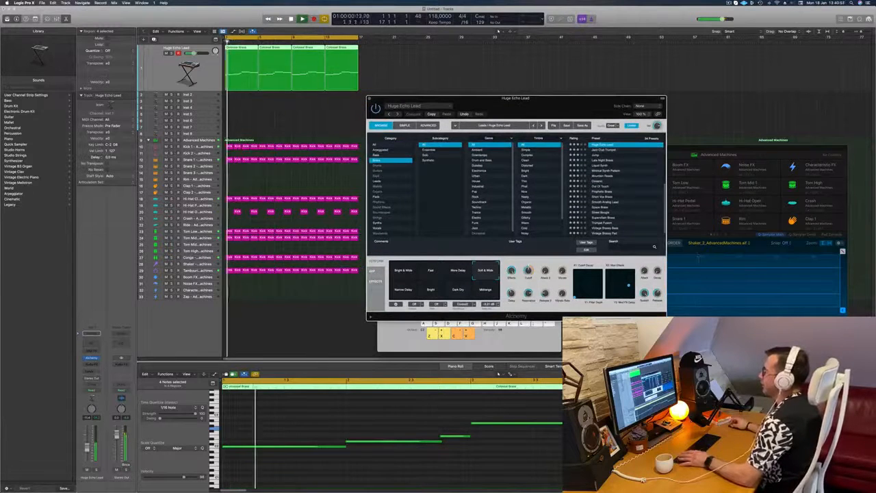
left_click(160, 72)
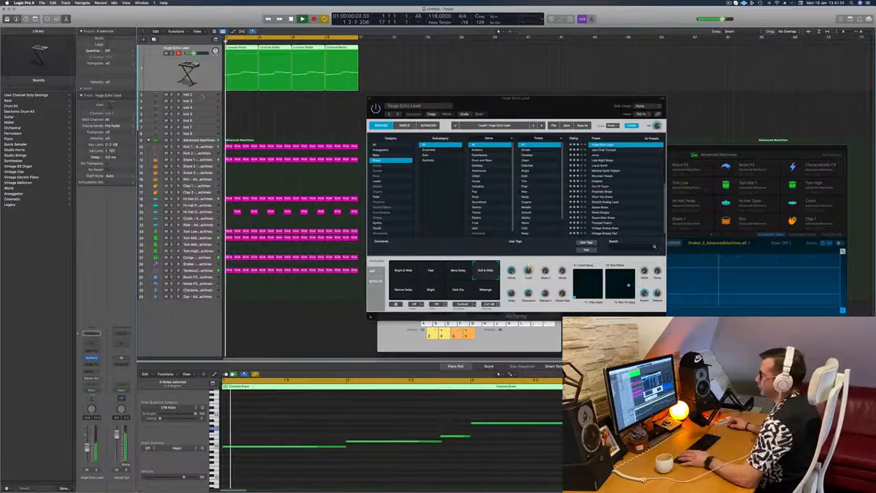
Load the Cellos patch from the library's Orchestral Strings category on the Inst 2 track.
left_click(156, 94)
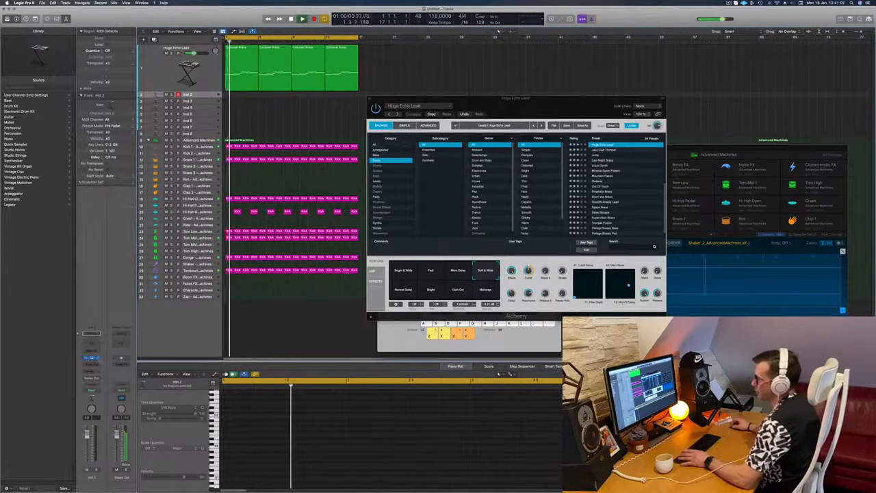
left_click(91, 357)
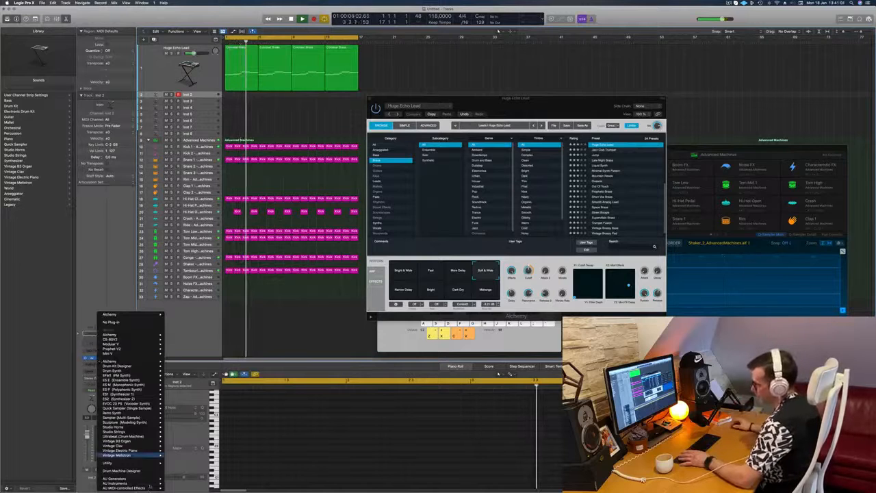
mouse_move(123, 376)
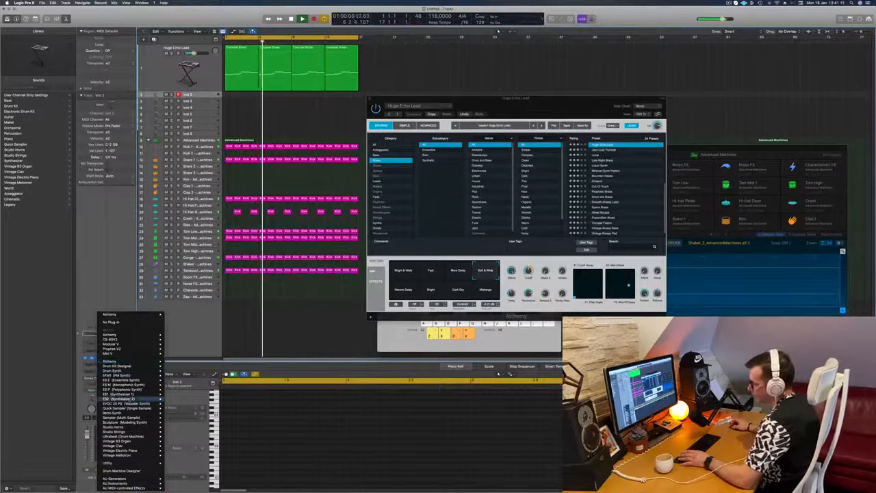
key("Escape")
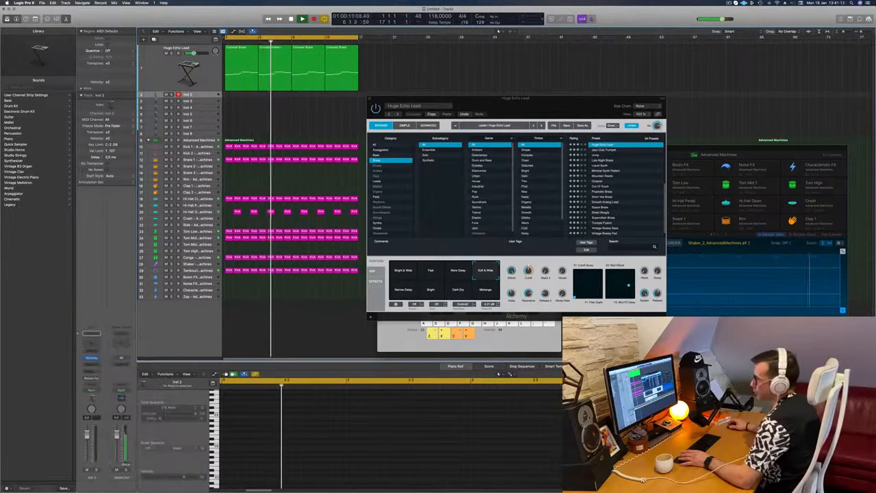
left_click(13, 127)
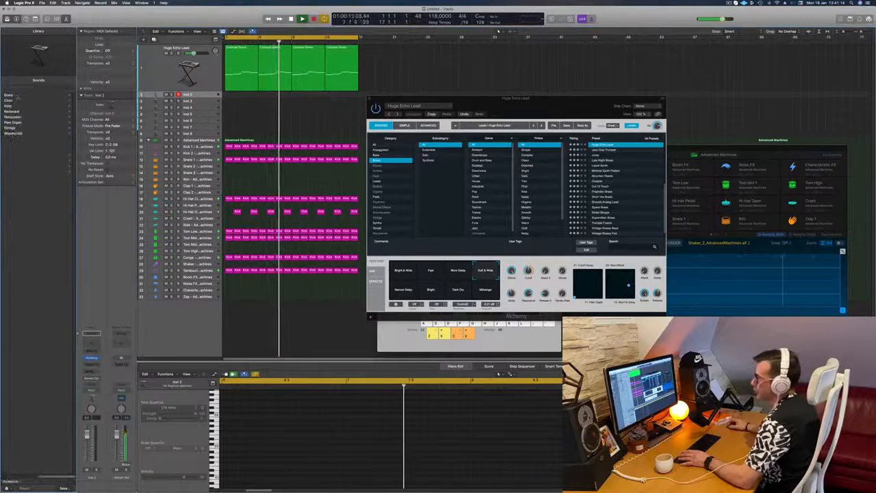
left_click(12, 127)
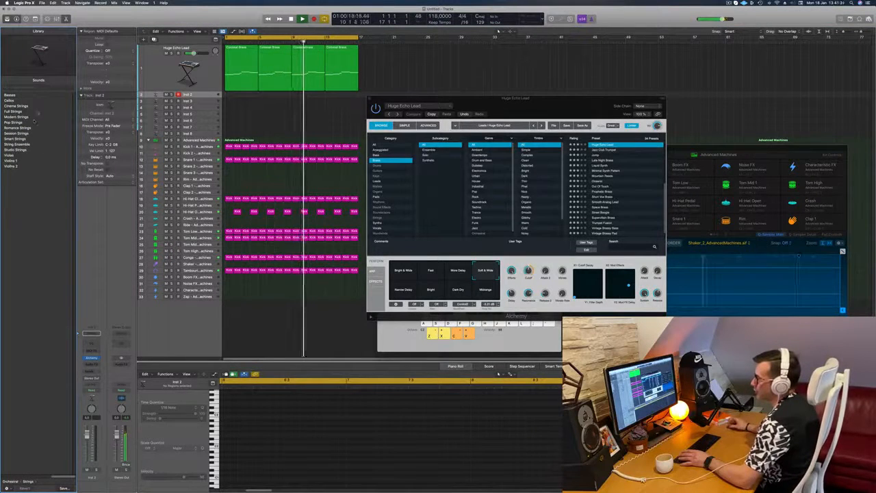
left_click(14, 100)
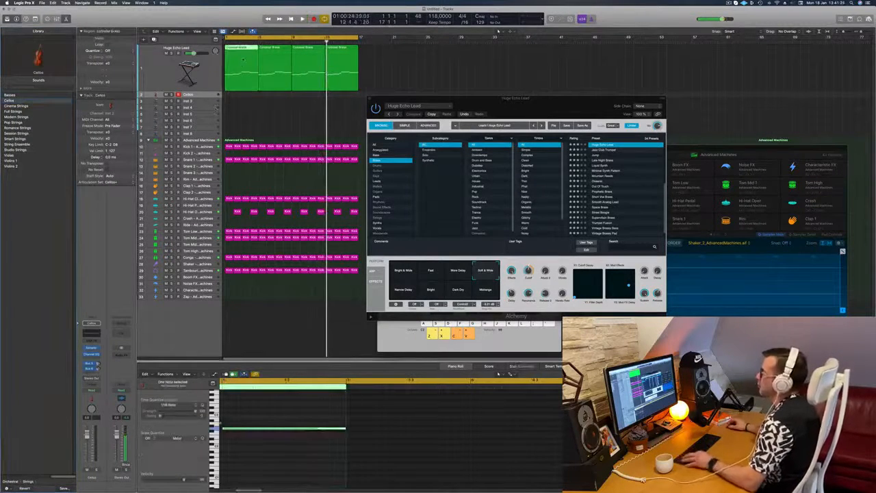
Copy the first brass region to the Cellos track, raise its notes and repeat it across the 16 bars.
key("r")
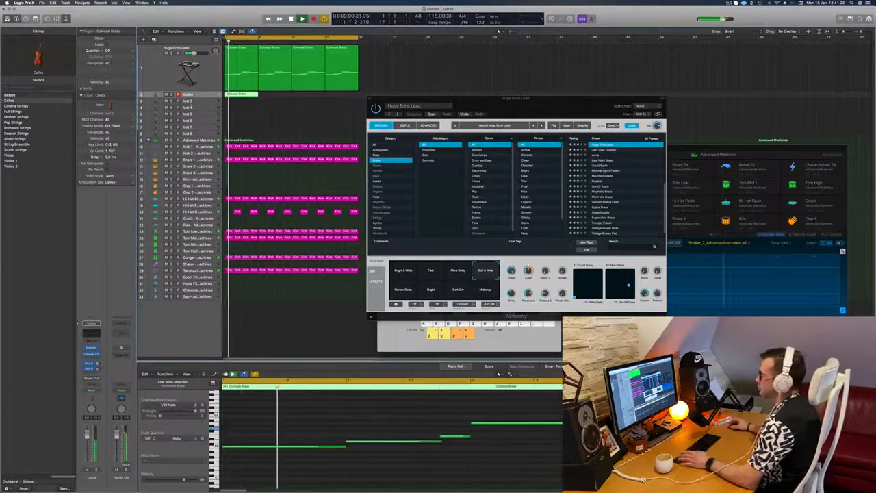
key("r")
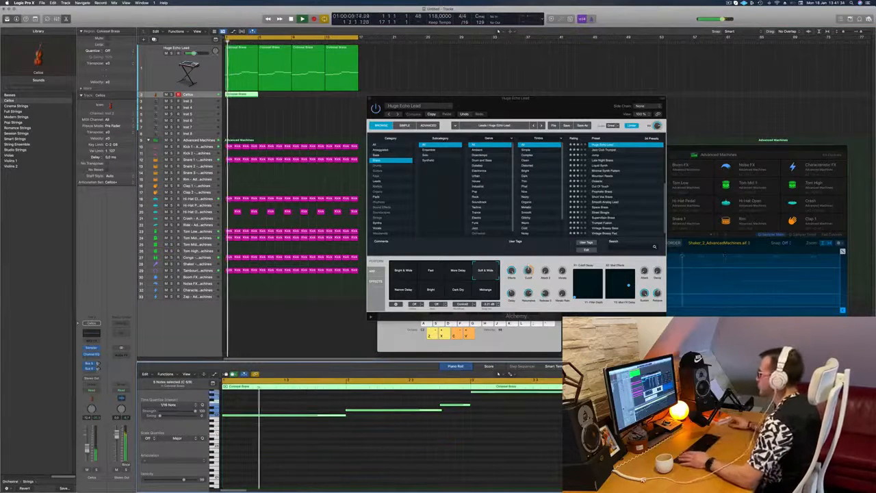
left_click_drag(466, 98, 593, 121)
key("super+Left")
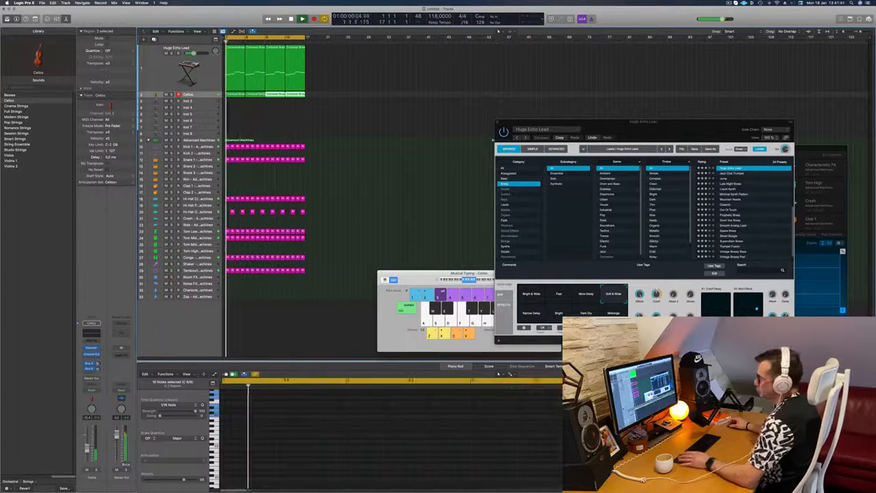
Add a Bus 4 send to the Cellos track and stop playback.
left_click(90, 379)
mouse_move(96, 379)
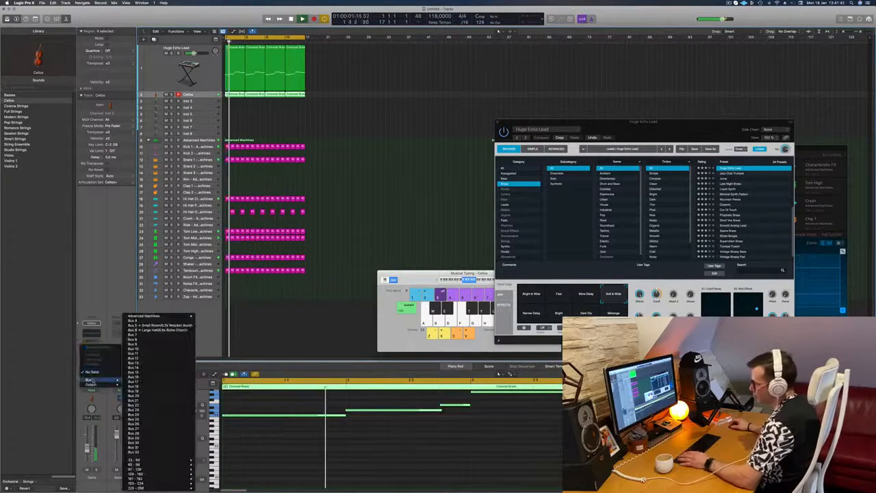
left_click(137, 321)
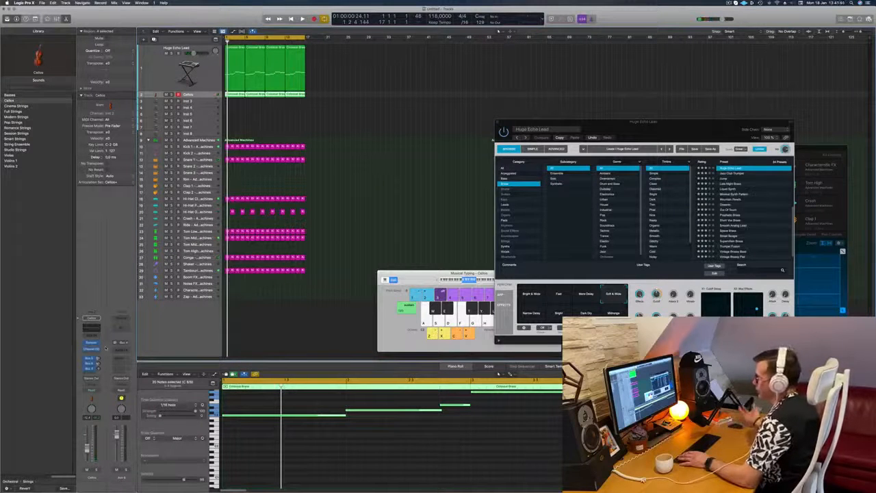
key("space")
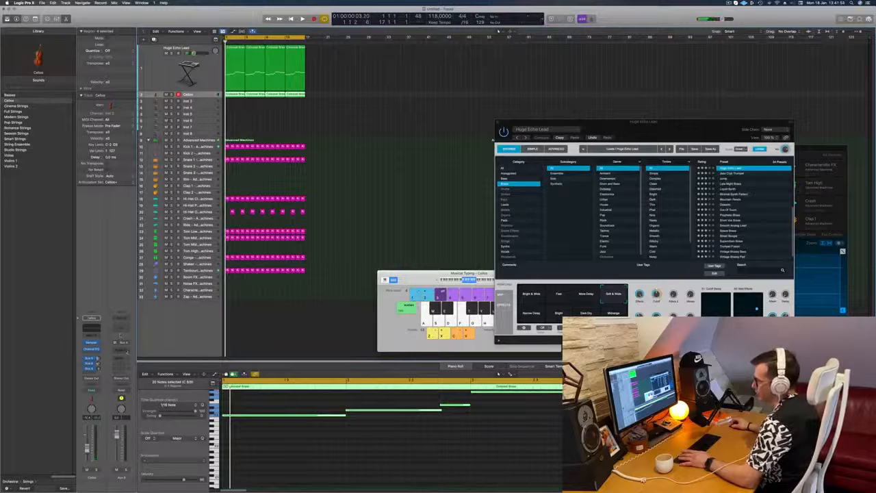
Insert a stereo SilverVerb on the Bus 4 aux channel and load its grandiose preset.
left_click(120, 350)
mouse_move(140, 370)
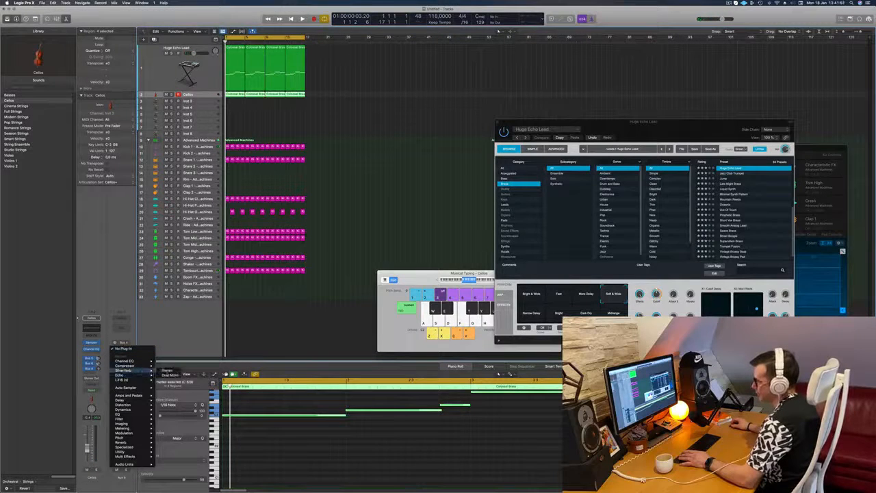
left_click(168, 370)
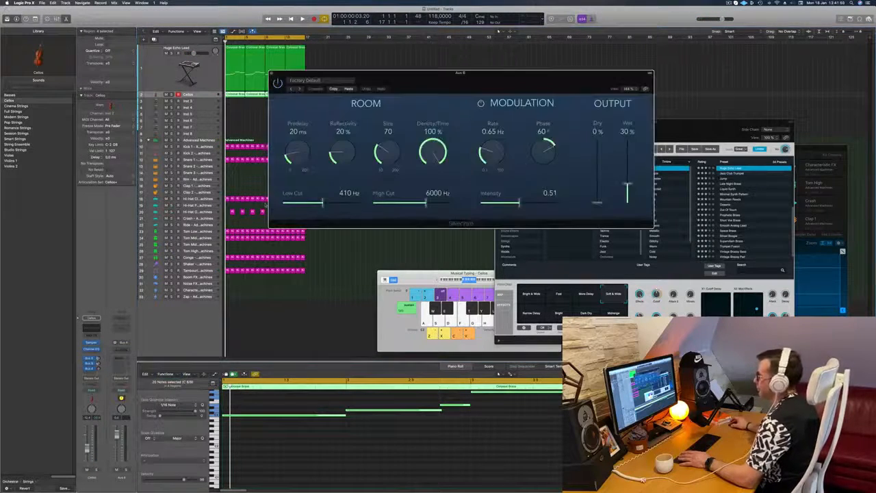
left_click(329, 81)
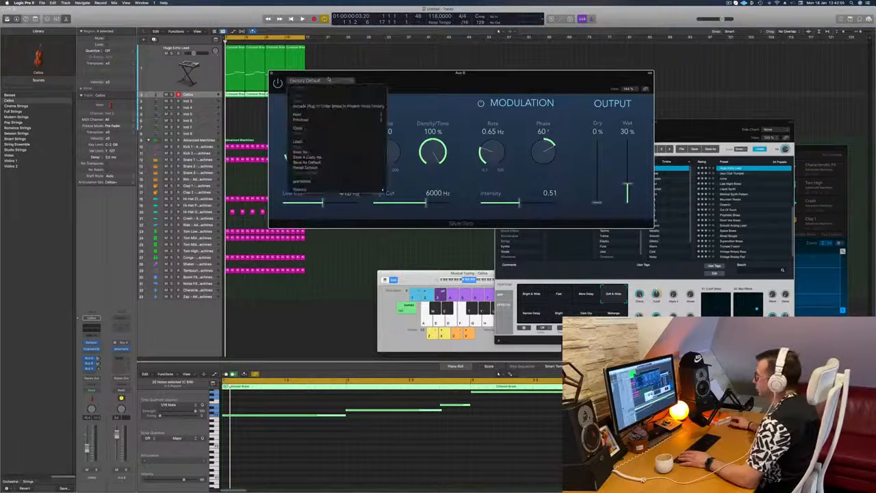
left_click(328, 182)
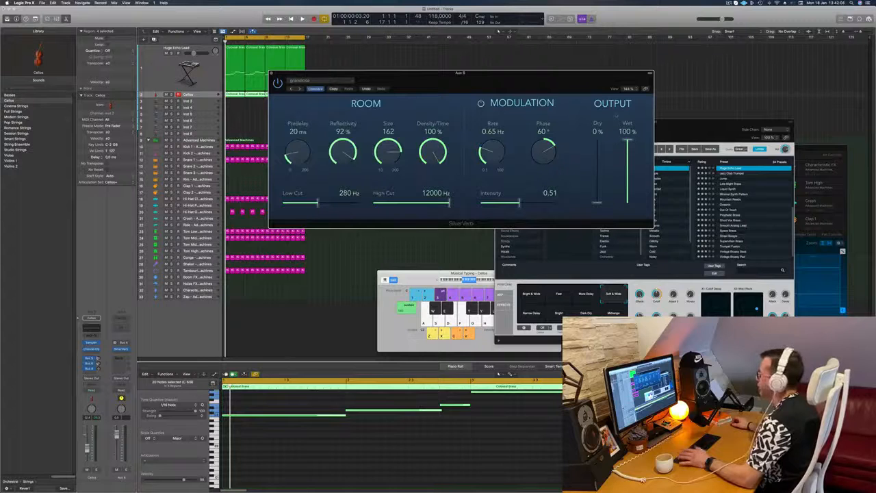
Raise the Cellos track's Bus 4 send level, play the loop with the reverb and close the SilverVerb window.
key("space")
key("space")
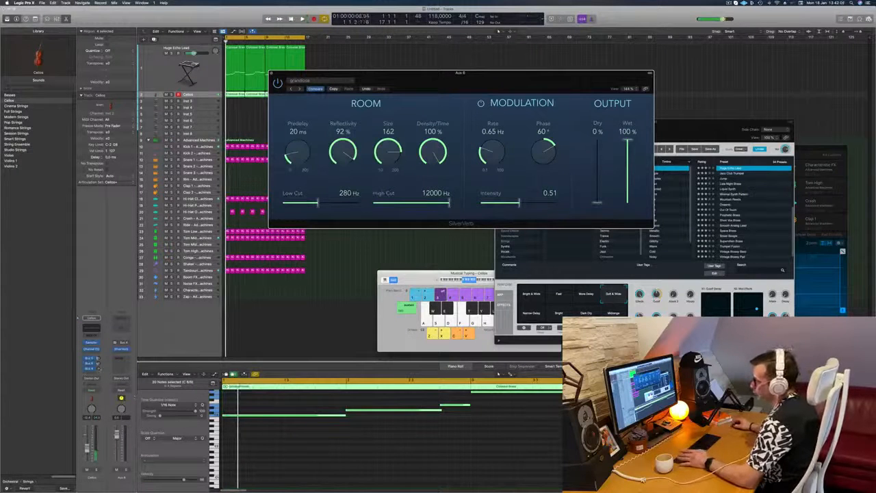
left_click_drag(98, 369, 98, 364)
key("space")
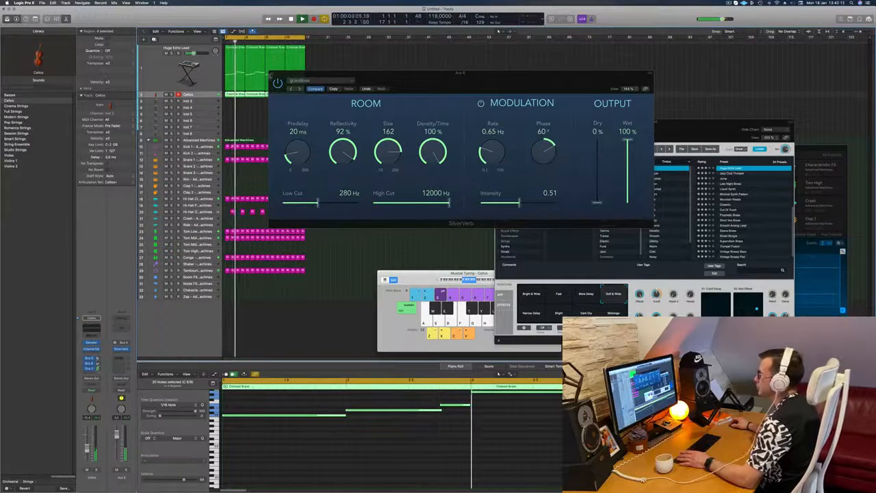
key("space")
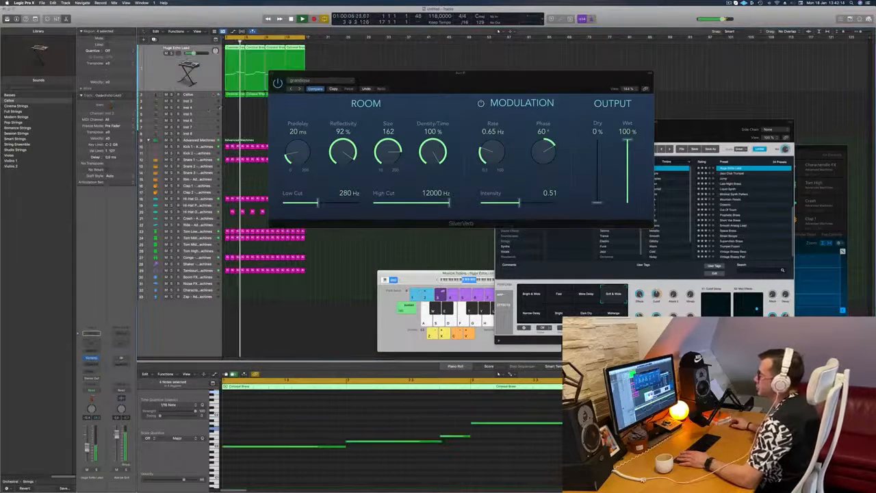
key("super+w")
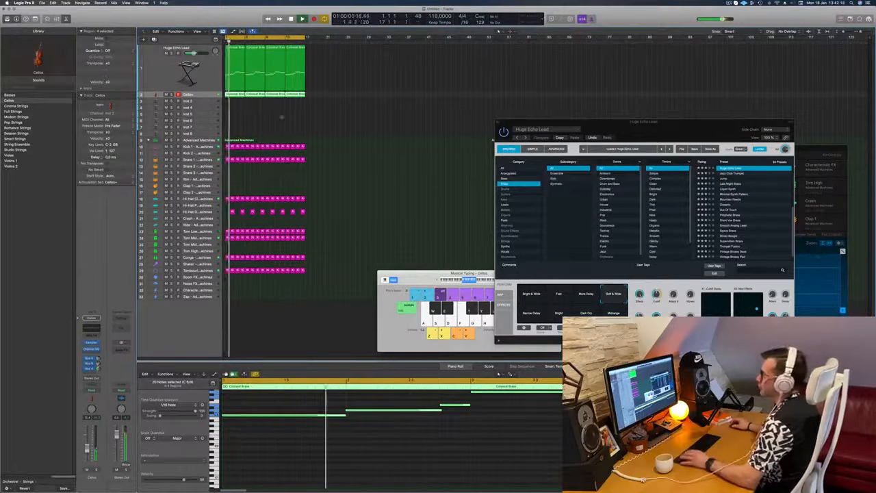
Listen to the loop while comparing the Huge Echo Lead and Cellos tracks.
left_click(162, 73)
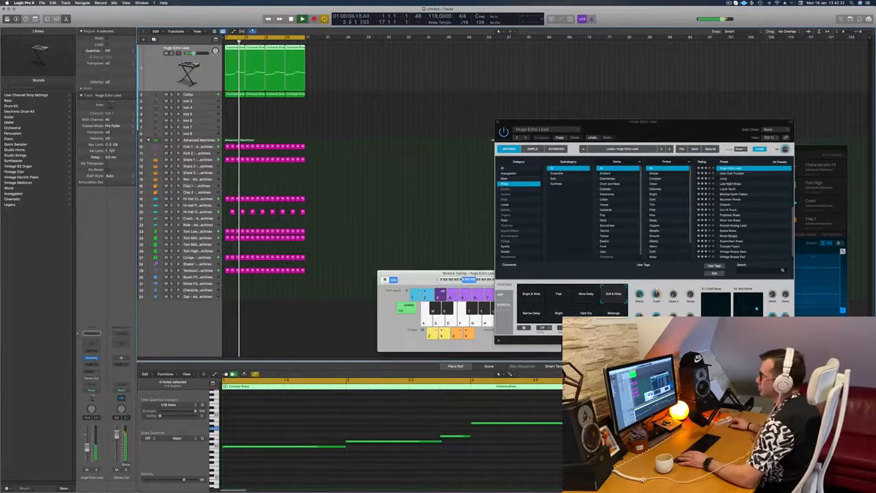
left_click(206, 95)
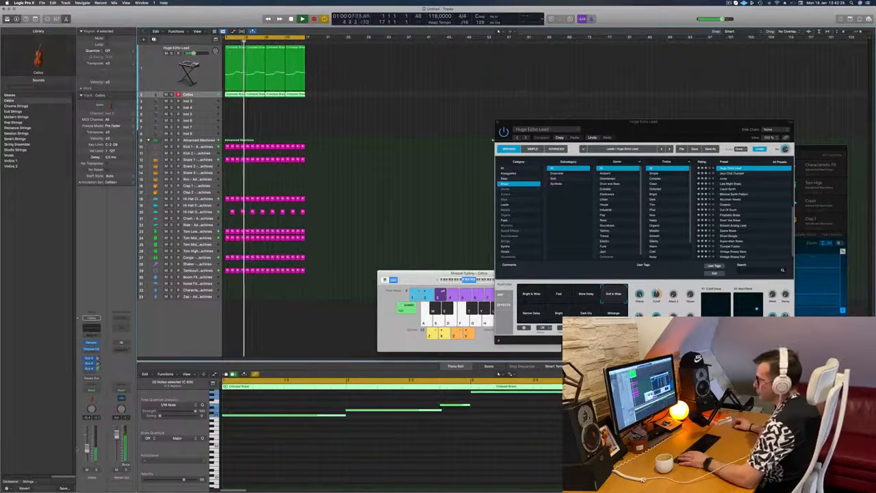
left_click(338, 210)
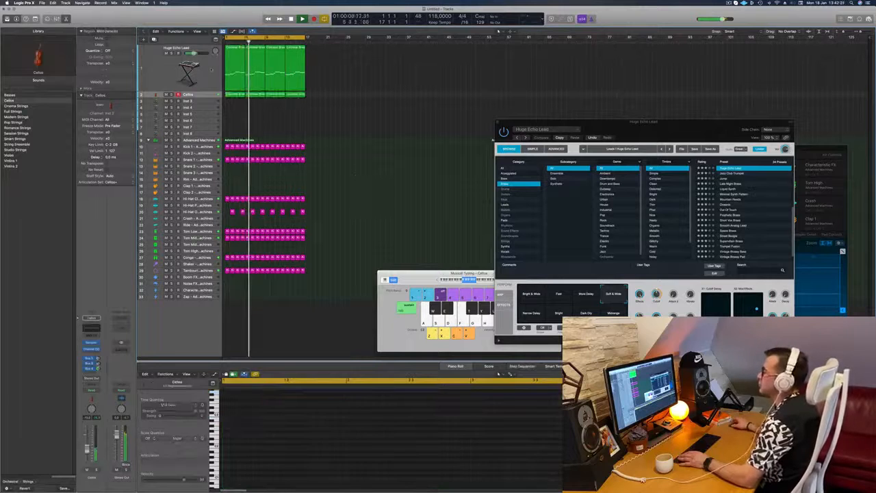
Duplicate the Huge Echo Lead track with its instrument and copy the first brass region onto the new track.
left_click(211, 70)
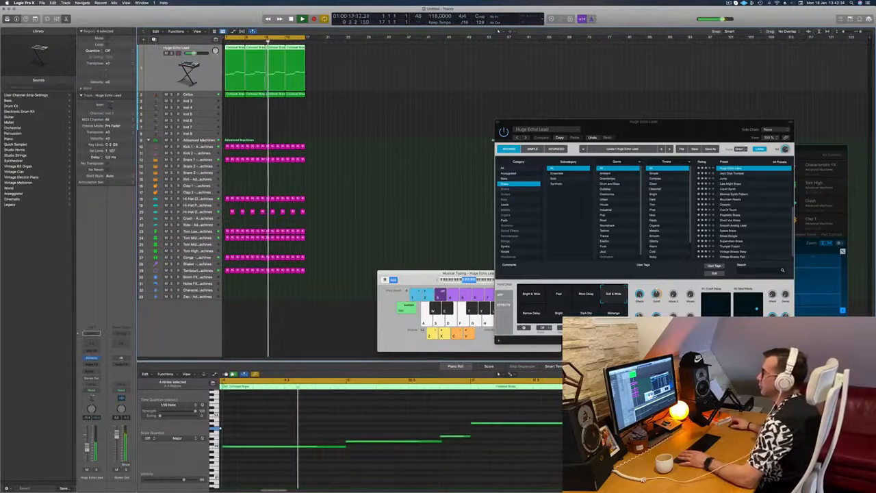
left_click(154, 39)
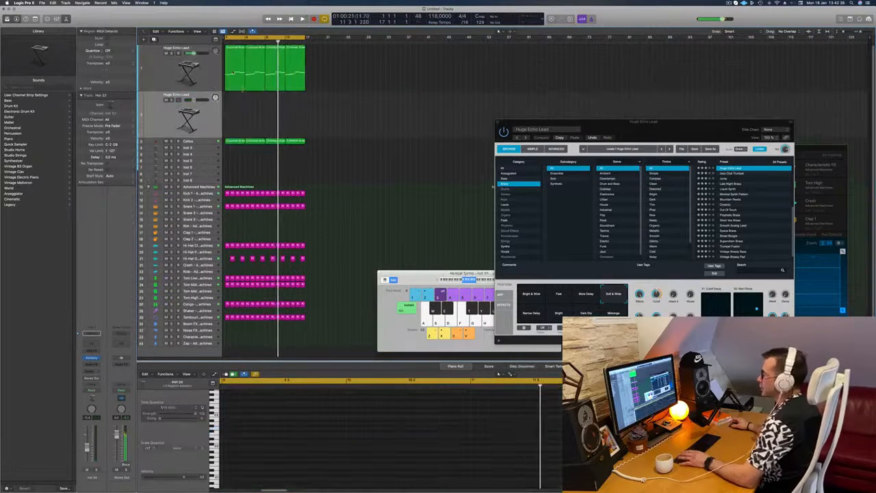
key("super+Left")
Shorten the first two notes of the copied brass region, shift them off the beat, duplicate each into a pair and play them.
left_click_drag(304, 430, 228, 448)
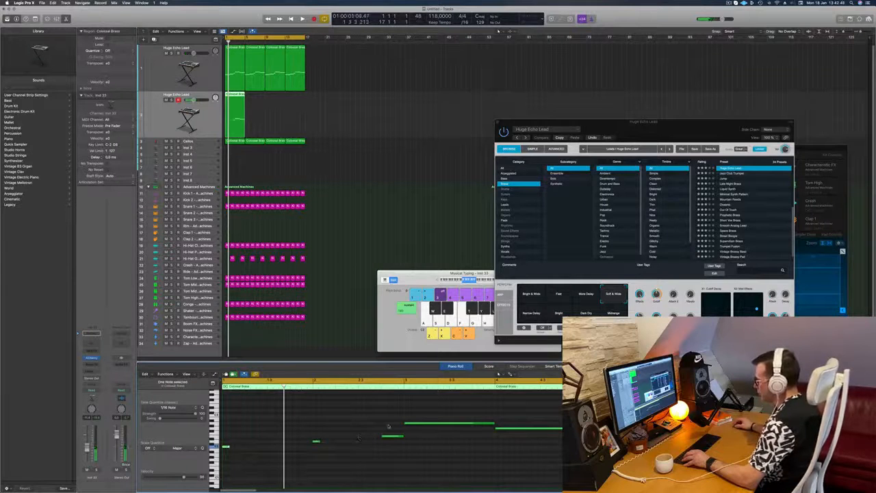
left_click_drag(331, 432, 226, 447)
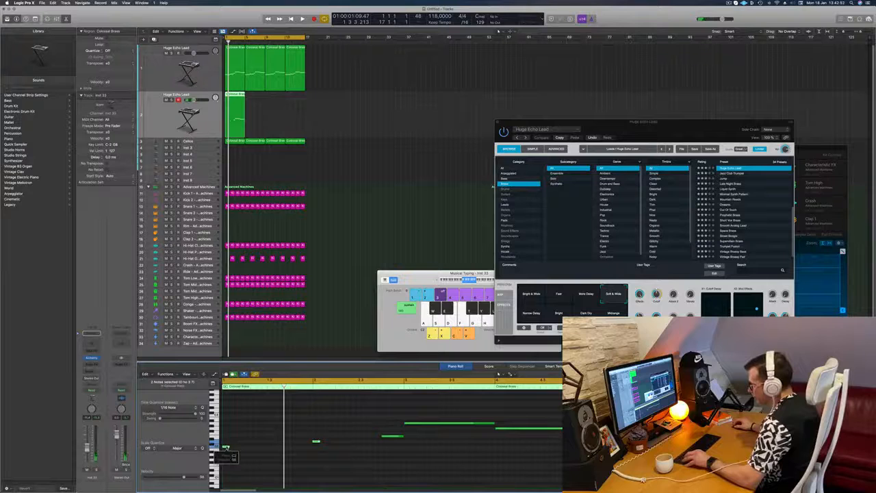
left_click_drag(226, 448, 266, 446)
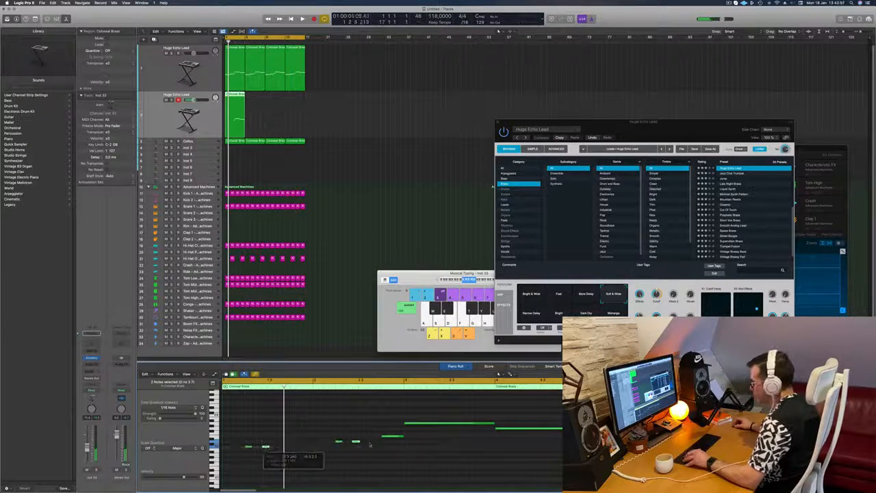
key("space")
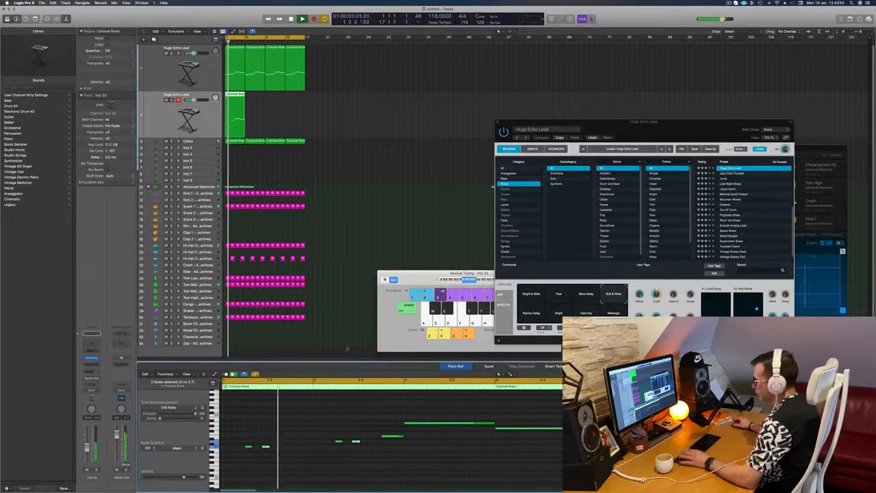
Shorten the third note and the two long notes that follow, then shift those last two and duplicate them into pairs.
left_click_drag(402, 436, 391, 436)
left_click(412, 433)
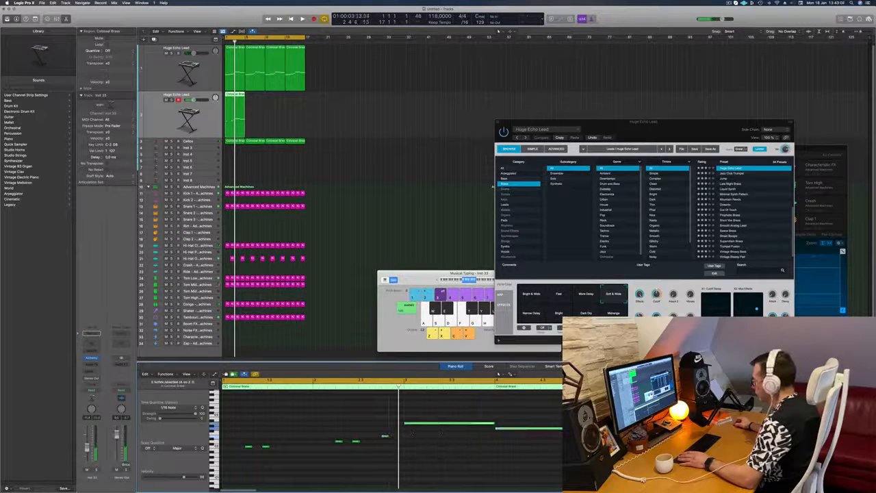
left_click_drag(583, 429, 514, 432)
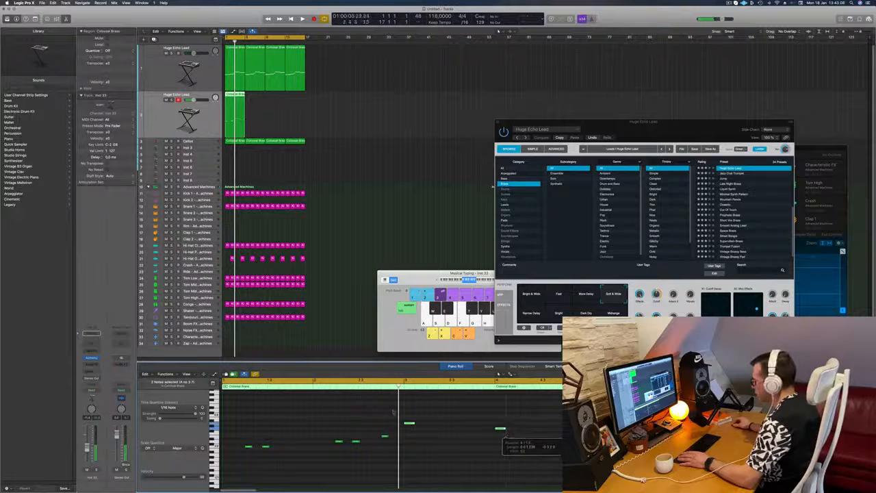
left_click(410, 423)
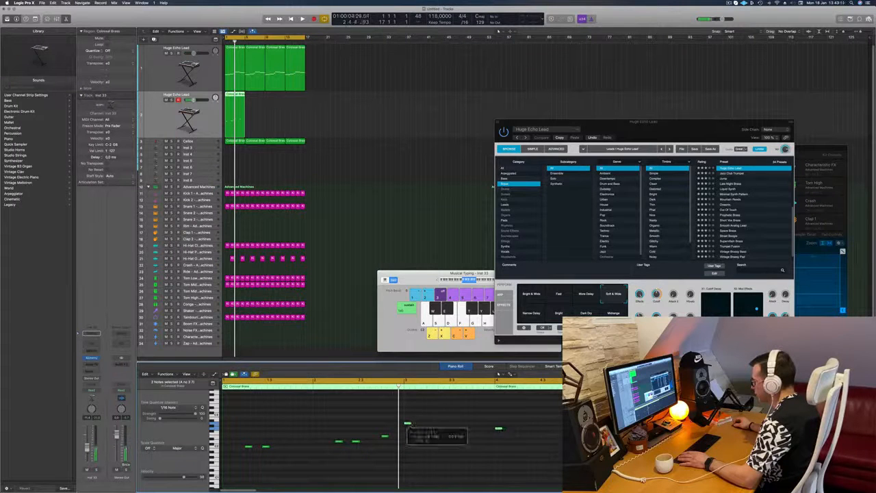
left_click_drag(408, 424, 447, 424)
key("space")
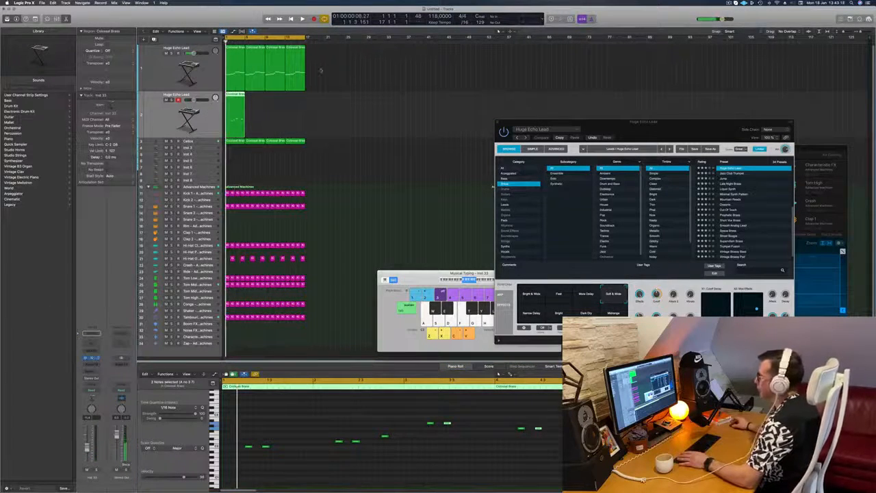
Open Alchemy on the duplicated track and switch its preset category from Brass to Bass while the loop plays.
left_click(92, 357)
left_click_drag(463, 76, 634, 93)
key("space")
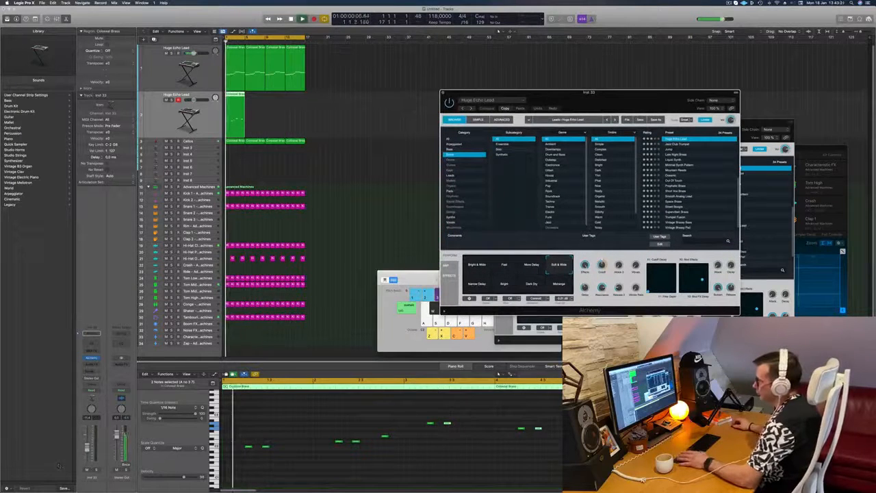
left_click_drag(621, 100, 515, 142)
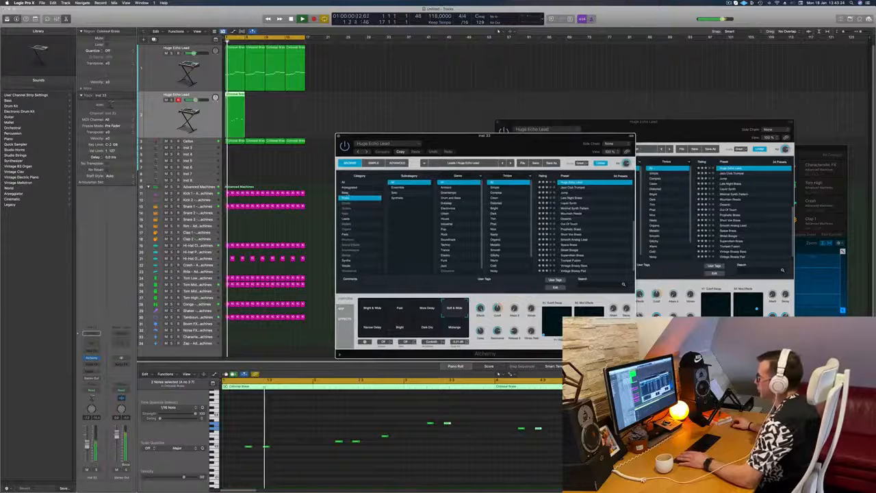
key("Up")
left_click_drag(513, 142, 528, 126)
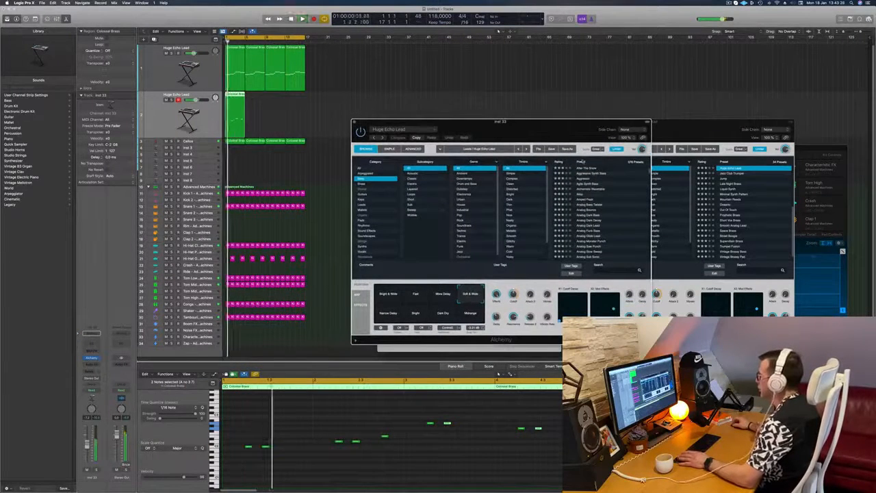
Audition analog bass presets, including Analog Funk Bass, Analog Monster Punch and Analog Saw Punch, on the duplicated track.
scroll(601, 182, "down", 1)
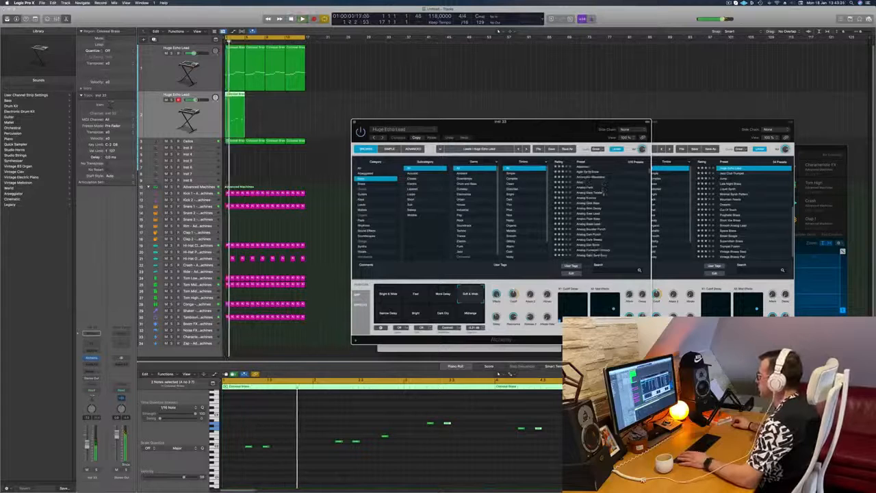
left_click(605, 193)
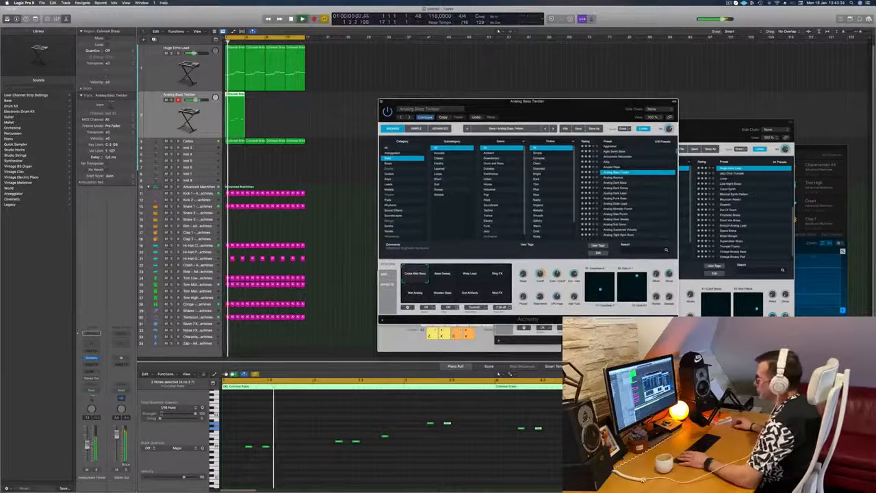
left_click(616, 199)
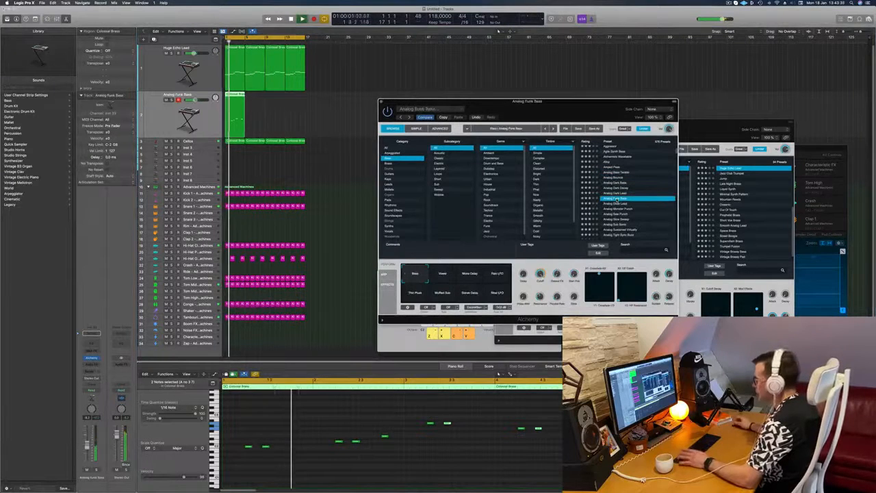
scroll(627, 200, "down", 3)
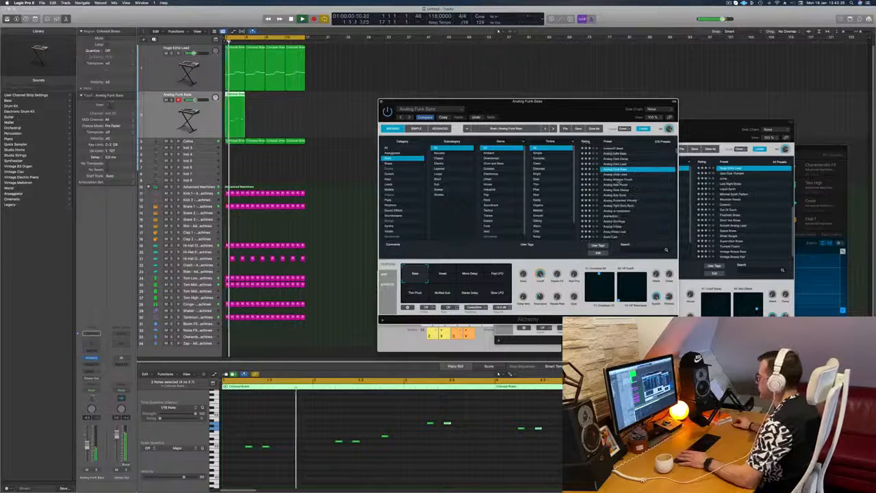
left_click(627, 180)
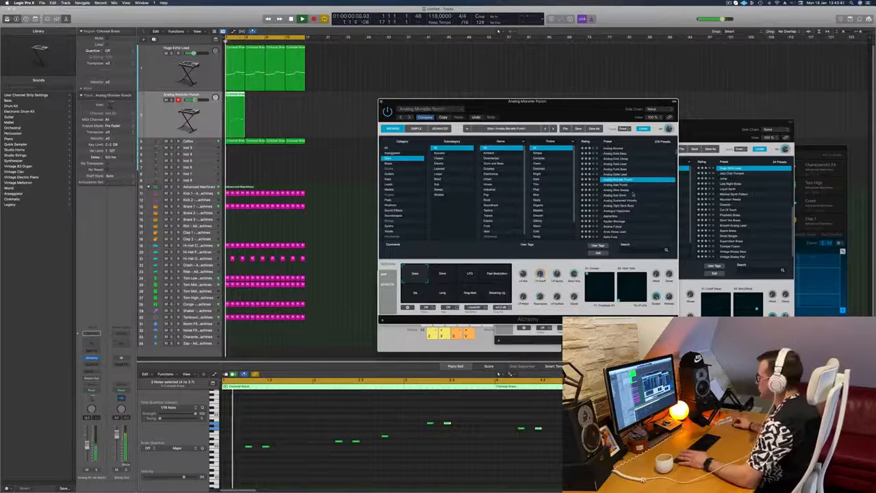
scroll(633, 194, "down", 1)
left_click(613, 174)
scroll(619, 186, "down", 3)
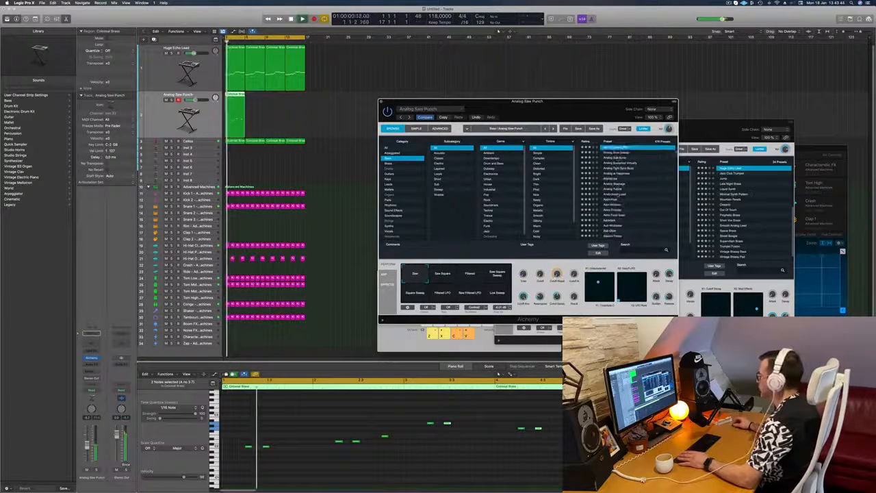
Filter the bass presets by the Warm timbre and load Back Flash Bass.
scroll(556, 182, "down", 2)
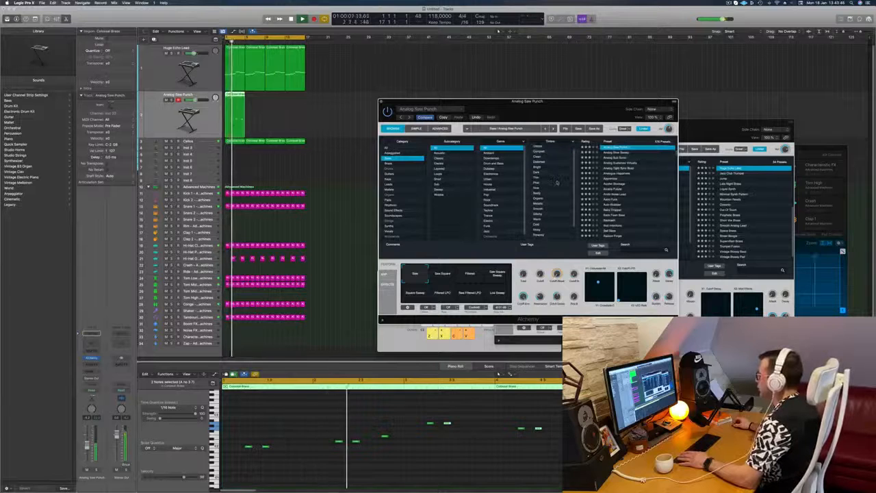
left_click(551, 208)
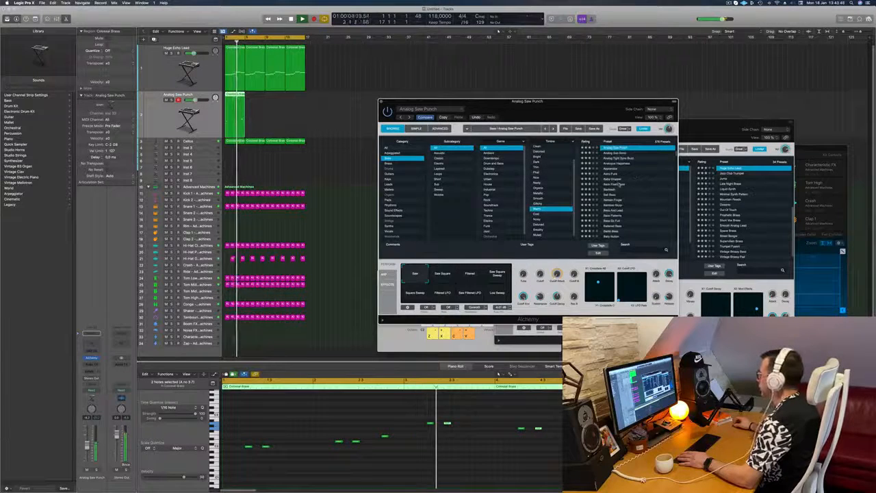
left_click(620, 184)
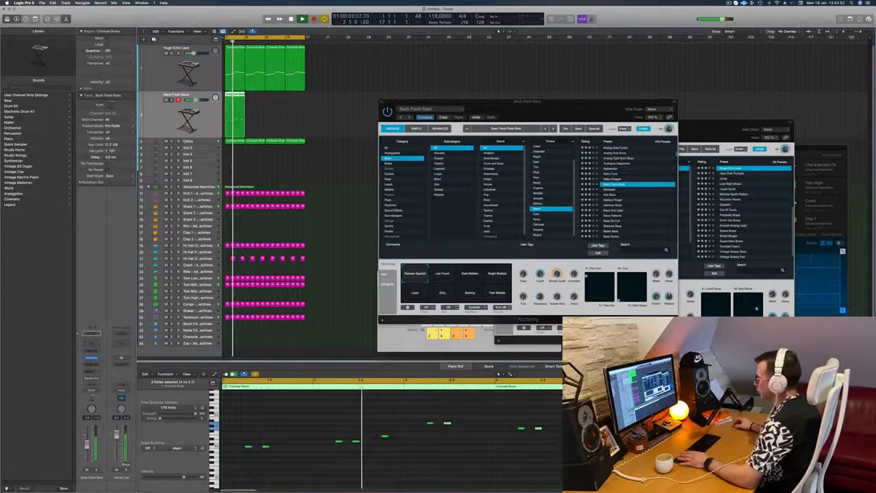
Delete the single note between the note pairs and transpose all remaining notes of the region down one octave.
left_click_drag(390, 433, 385, 442)
key("Return")
key("alt+Right")
key("alt+Right")
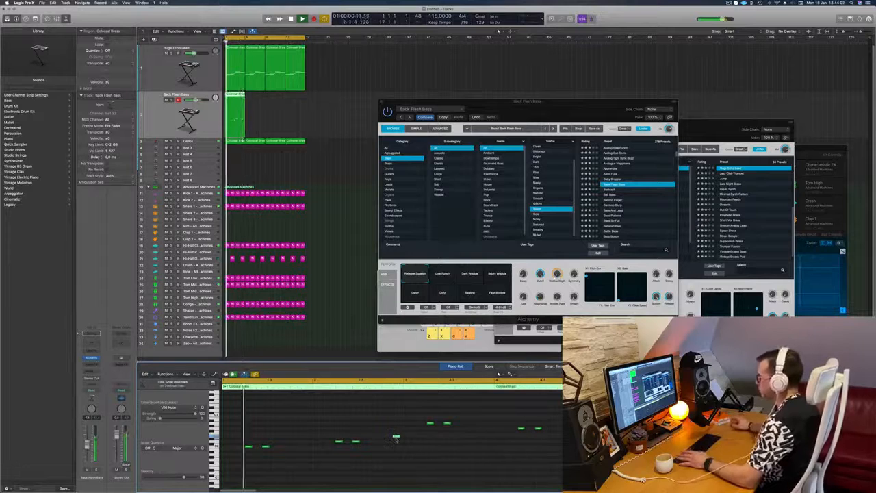
key("super+a")
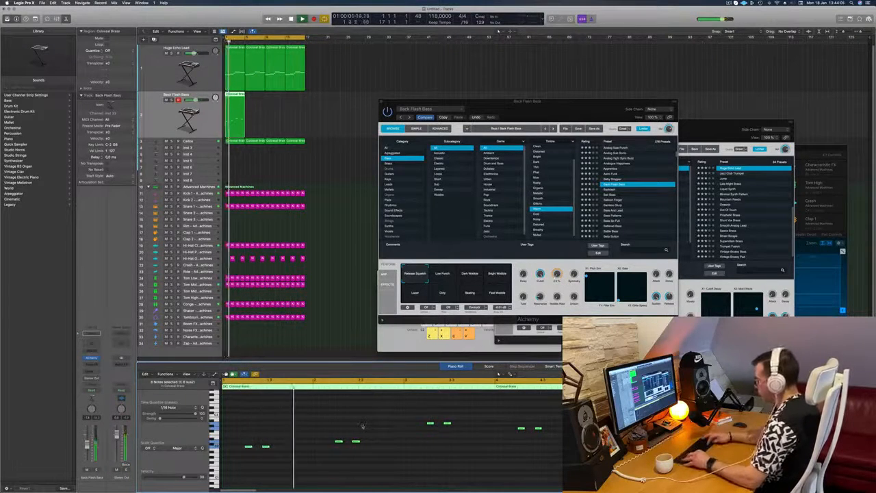
scroll(363, 426, "up", 3)
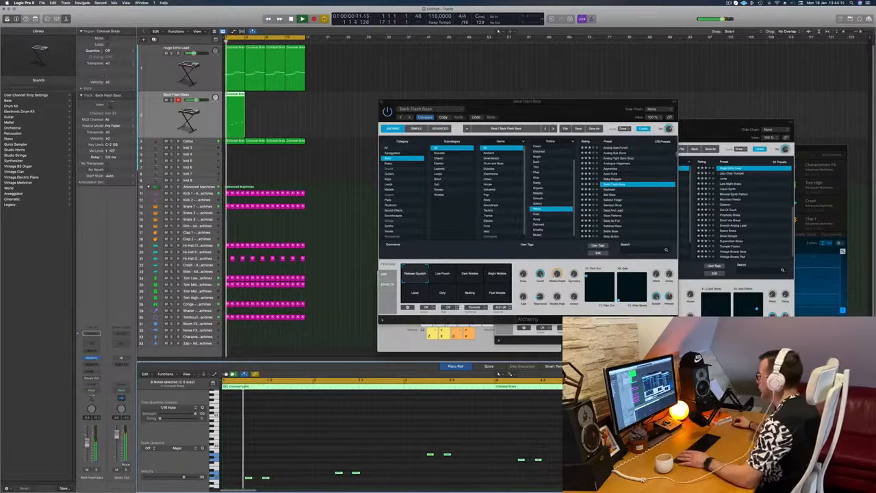
Audition the next warm bass presets against the loop, including Ball Bass and Bass And Lead.
left_click(605, 190)
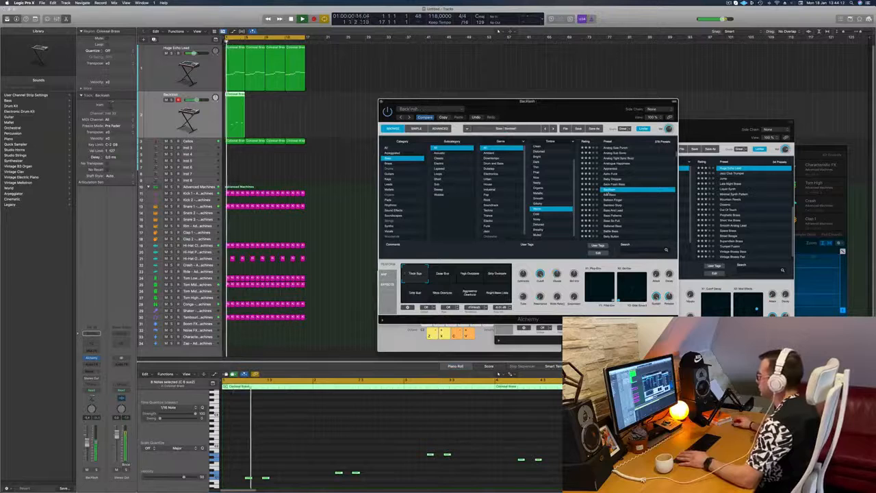
left_click(610, 196)
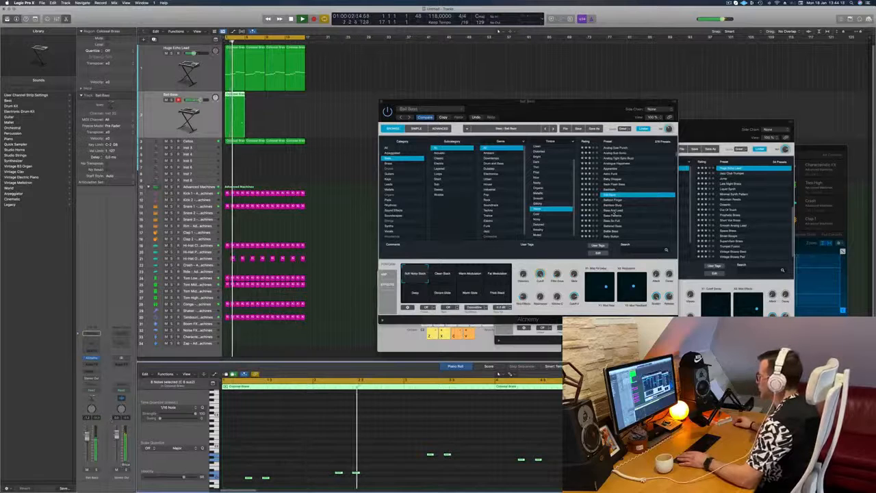
left_click(614, 210)
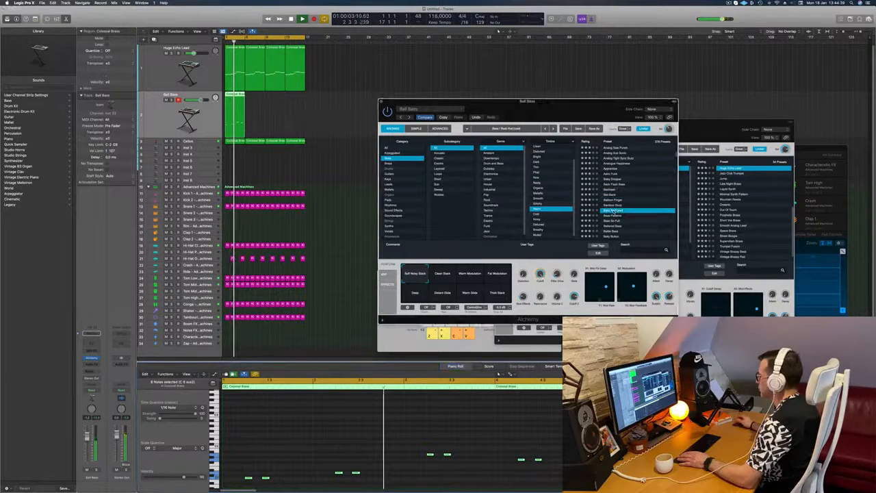
left_click(510, 374)
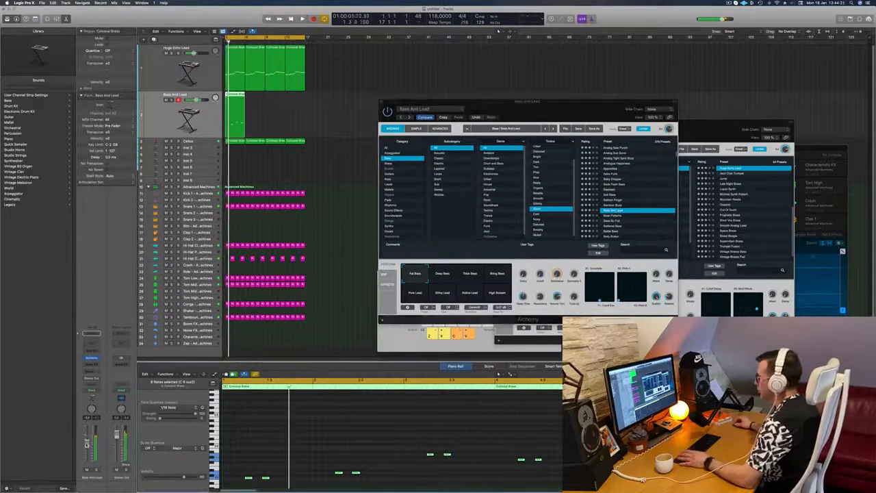
Audition the Big Bass and Bold Bass presets on the bass track.
scroll(646, 201, "down", 5)
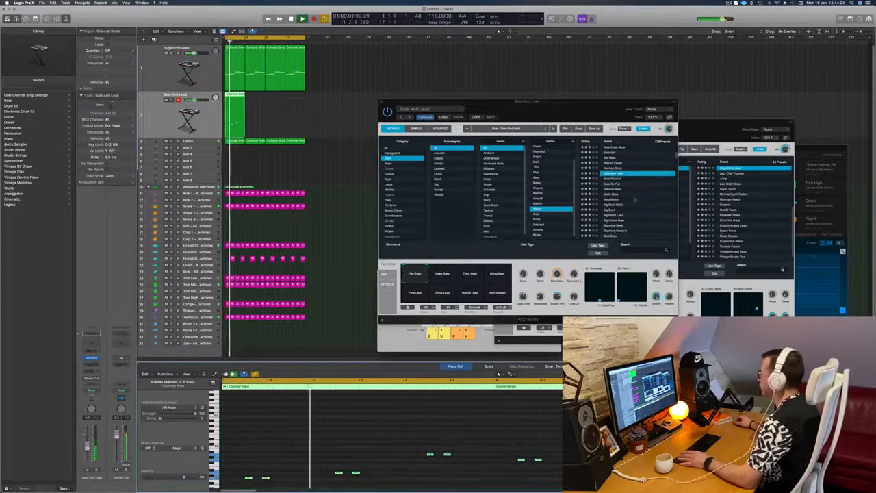
scroll(608, 194, "down", 2)
left_click(608, 194)
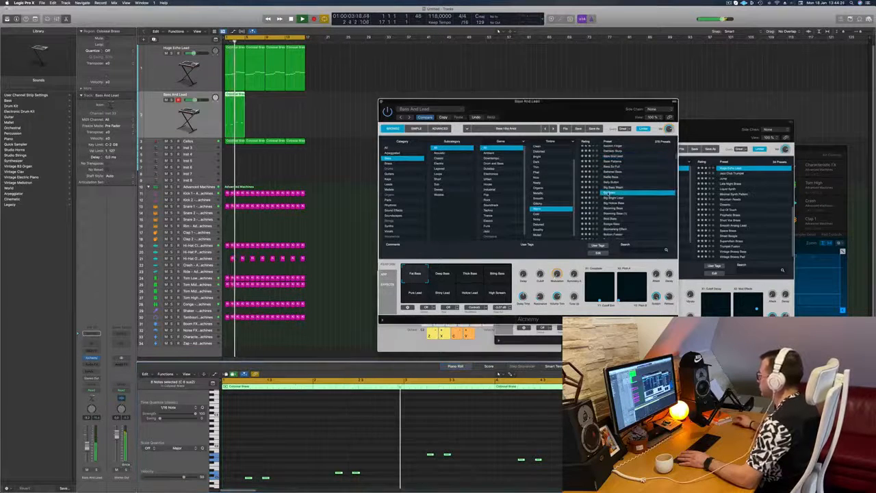
scroll(624, 207, "down", 2)
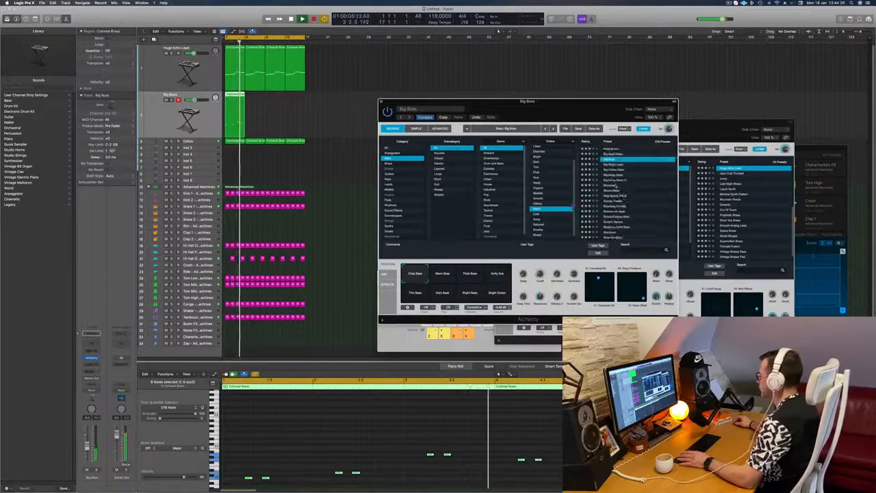
left_click(613, 186)
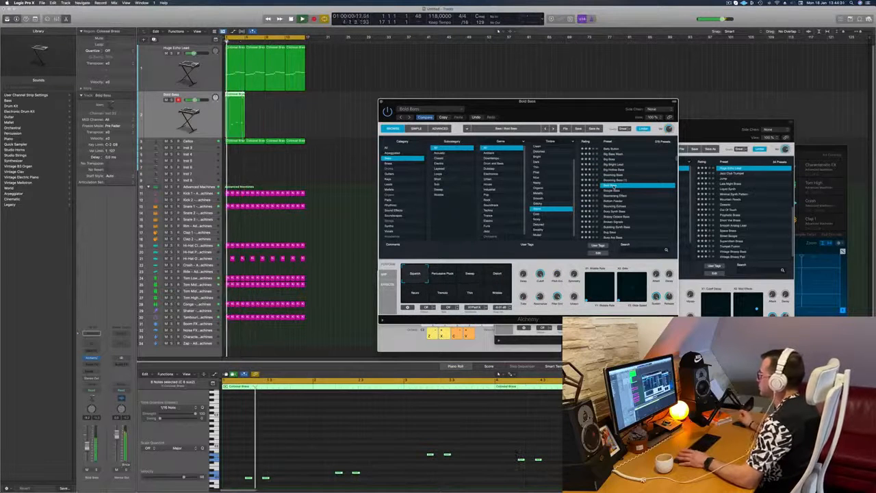
scroll(627, 187, "down", 1)
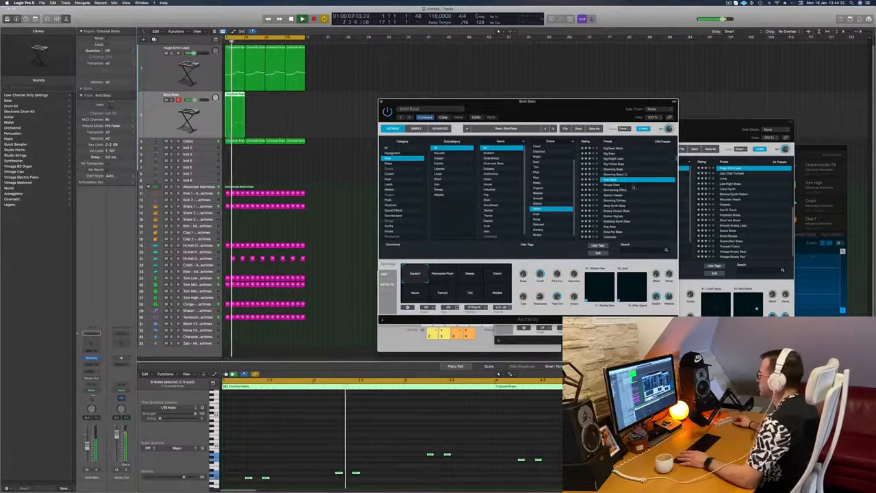
Try the Brassy Octave Bass preset, then load Bug Bass on the bass track.
scroll(635, 190, "down", 2)
left_click(609, 199)
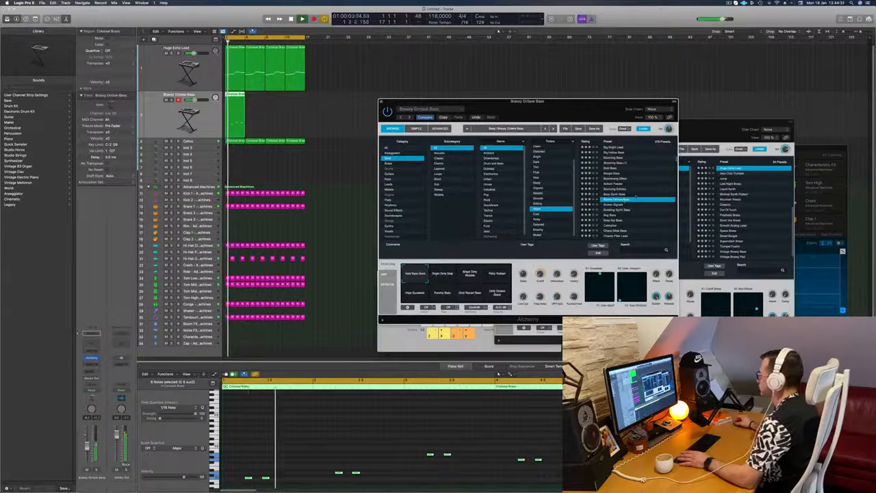
scroll(636, 198, "down", 4)
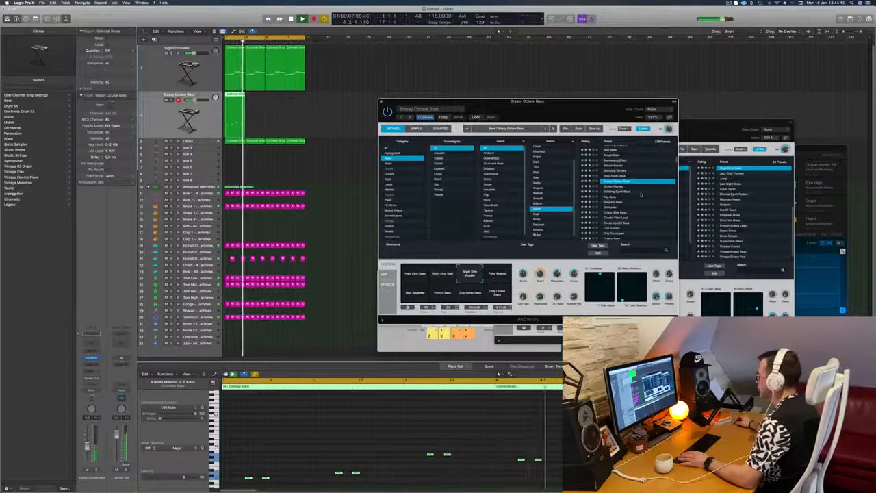
left_click(609, 197)
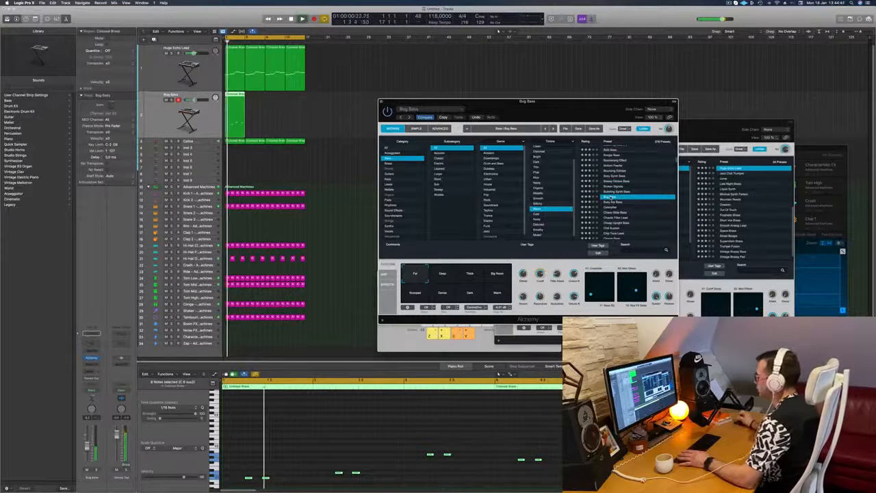
Audition the Classic Acid Patterns preset on the bass track.
scroll(637, 203, "down", 3)
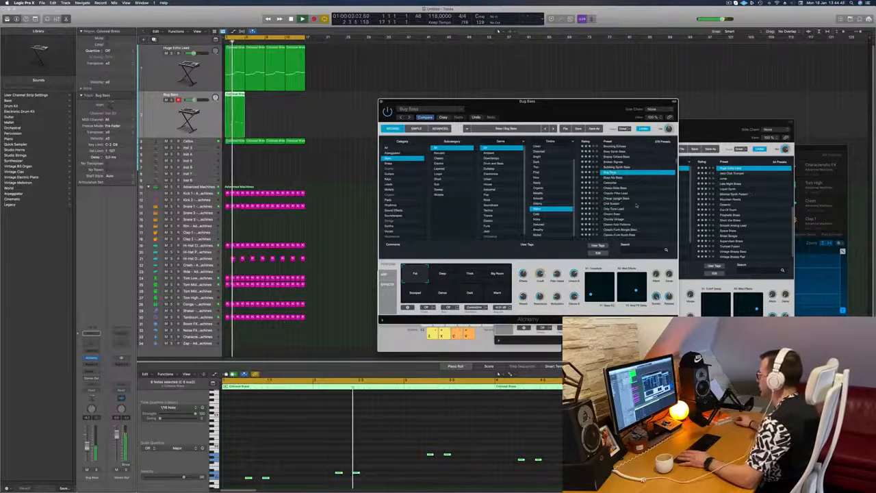
scroll(636, 205, "down", 2)
left_click(637, 207)
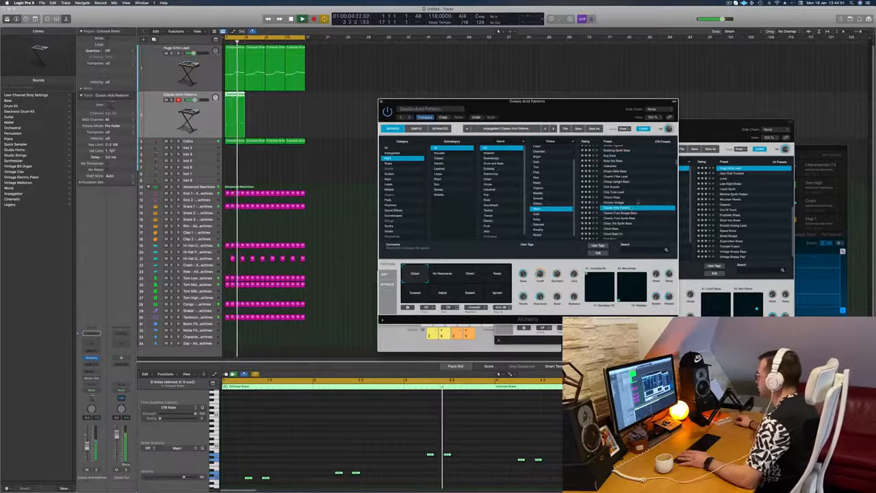
Load the Classic Funk Synth Bass preset and copy the bass region along its track until it fills 16 bars.
scroll(639, 182, "down", 3)
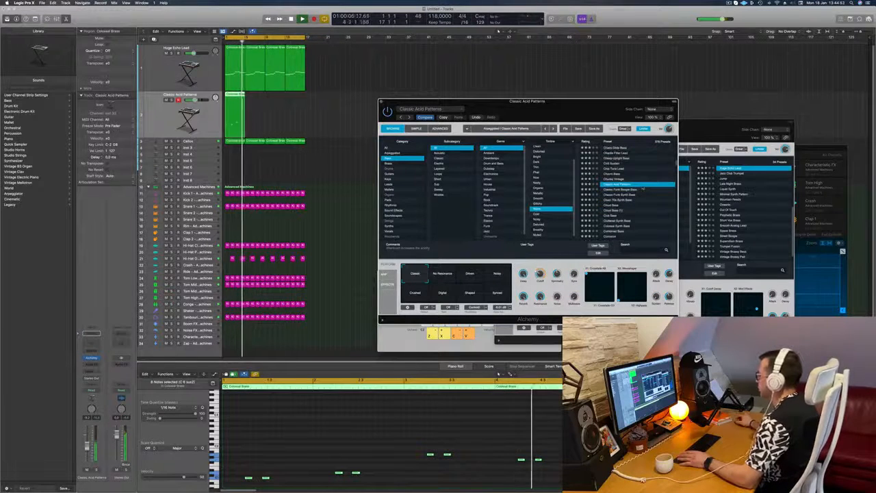
left_click(627, 195)
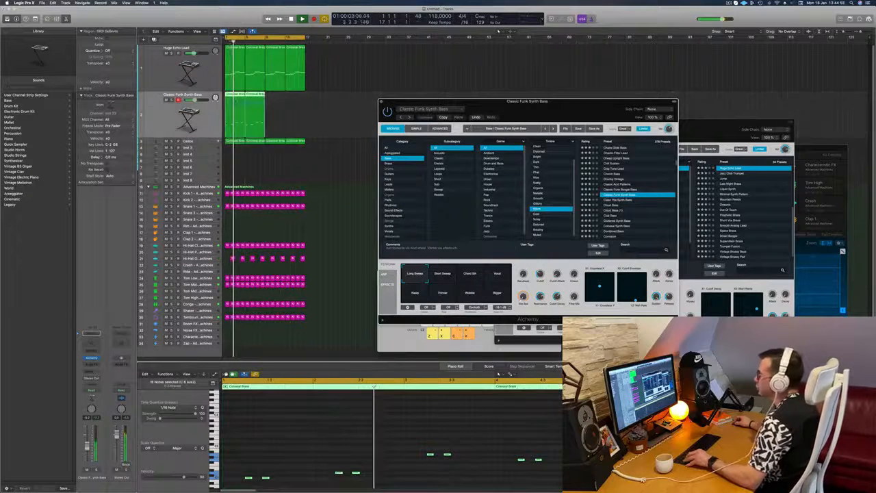
left_click(237, 96)
left_click_drag(238, 97, 277, 98)
Filter the bass presets by the Simple timbre and audition 808 Bass, 808 Mutation Bass and 80s FM Bass Attack.
scroll(544, 170, "up", 3)
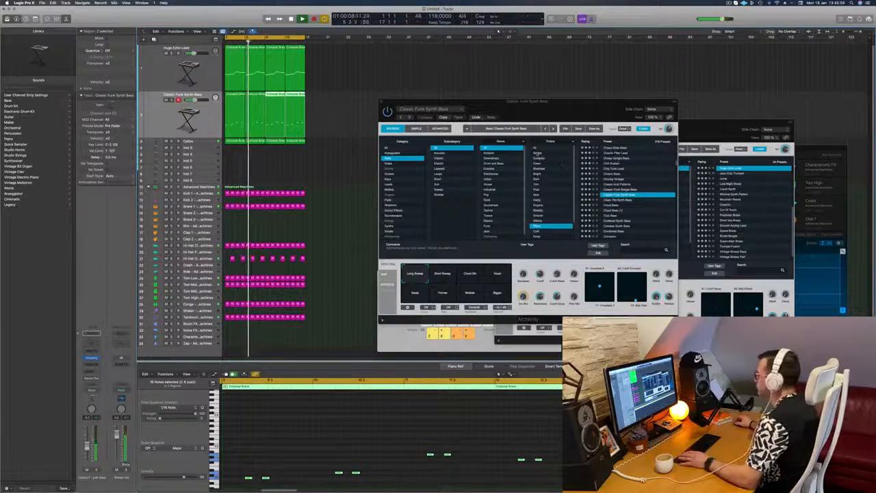
left_click(538, 153)
scroll(637, 147, "down", 3)
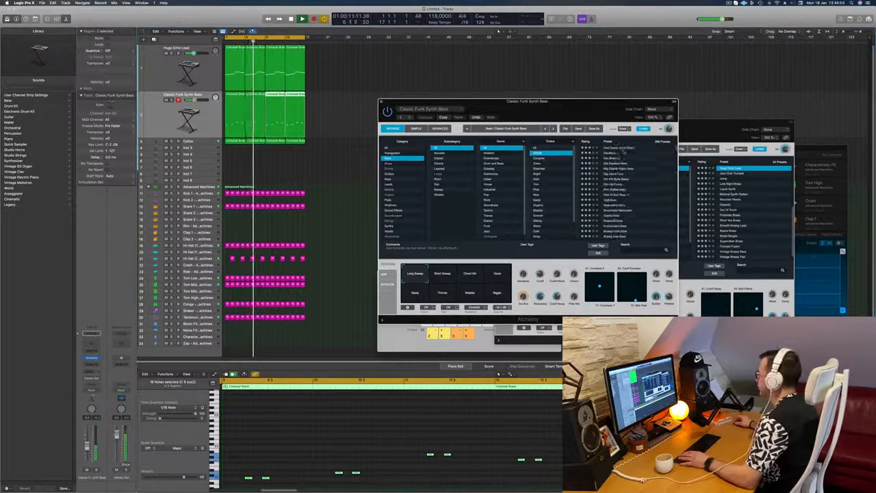
left_click(616, 158)
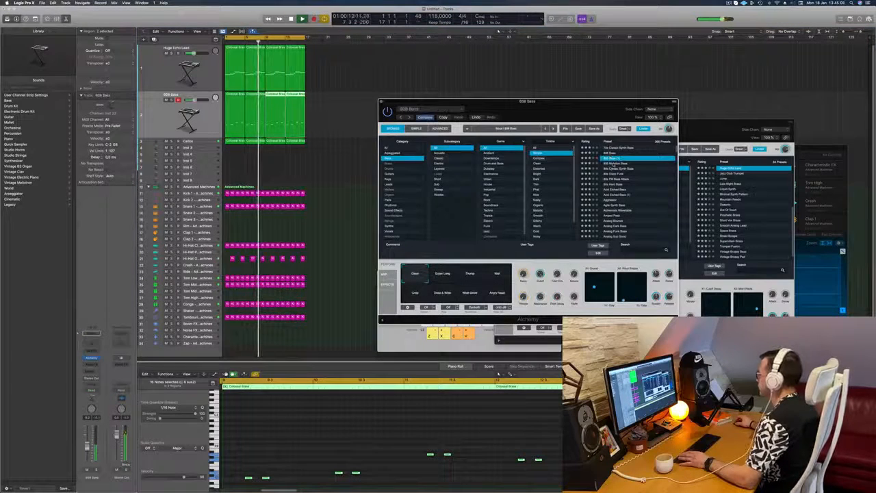
key("Down")
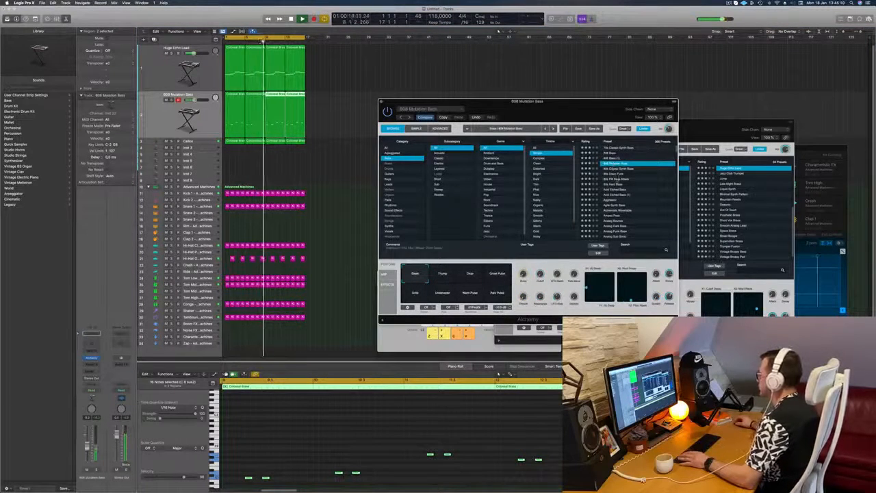
left_click(618, 179)
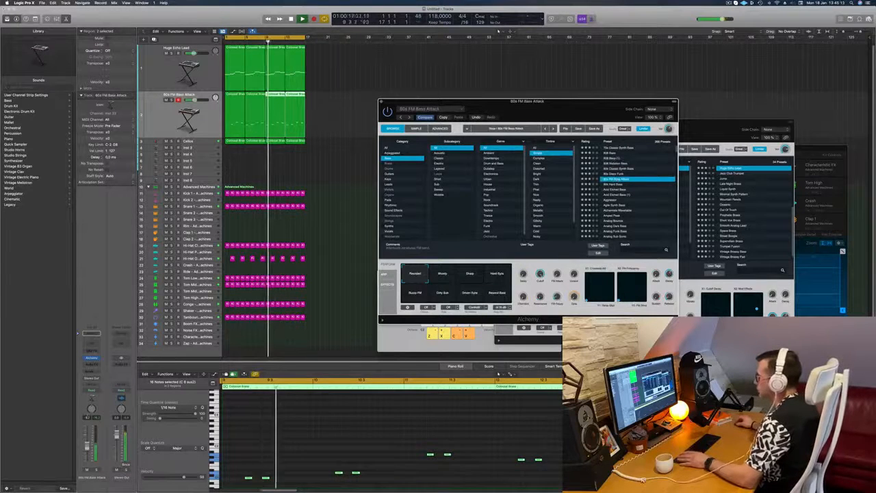
Select all four bass regions and audition the Acid Etched Bass and Aggressor presets.
left_click(324, 113)
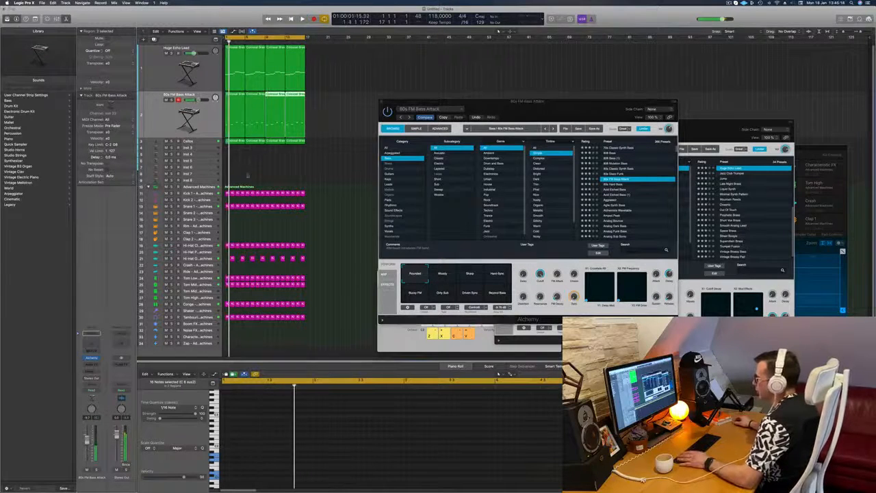
left_click_drag(325, 114, 213, 123)
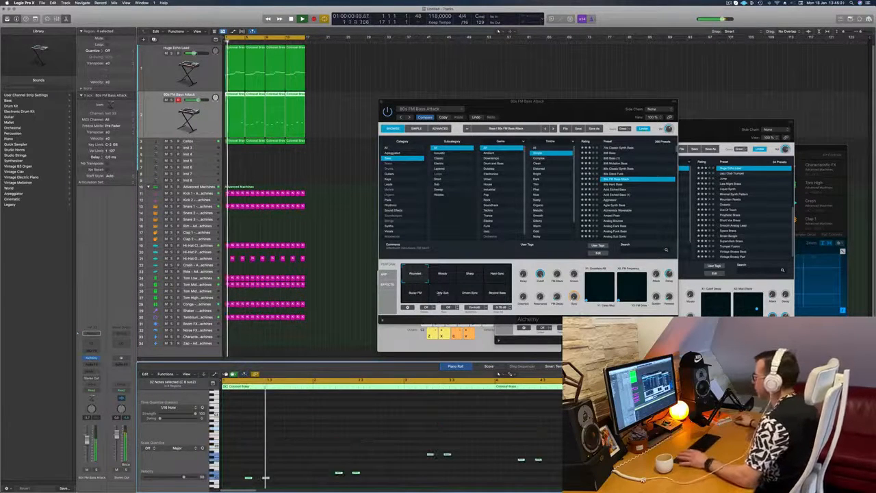
key("Down")
key("Down")
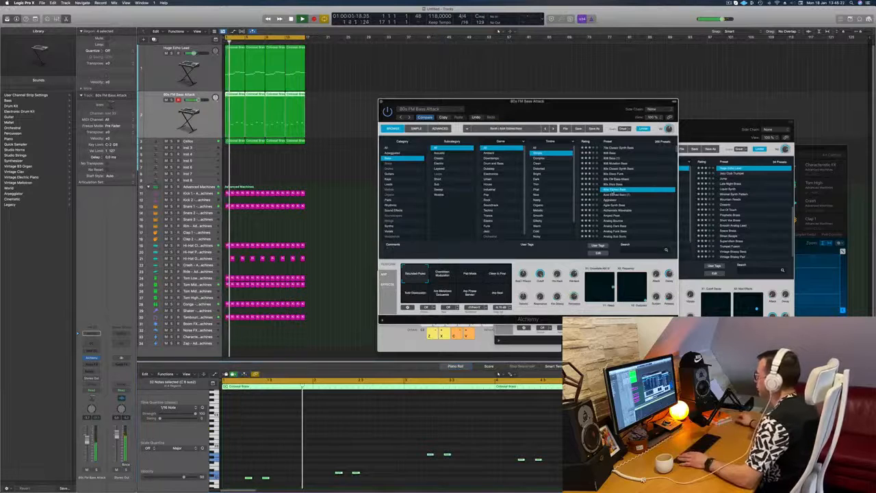
key("Down")
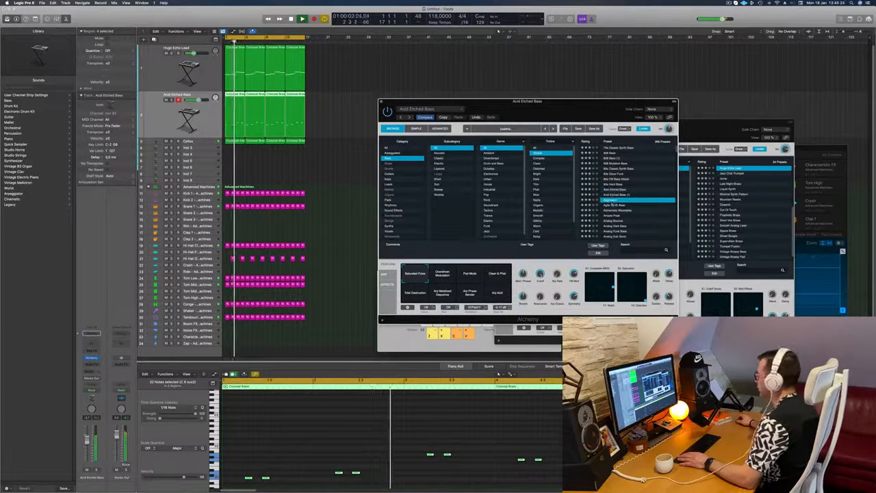
Load the Analog Bounce preset on the bass track and lower the track's volume in the mix.
scroll(638, 200, "down", 2)
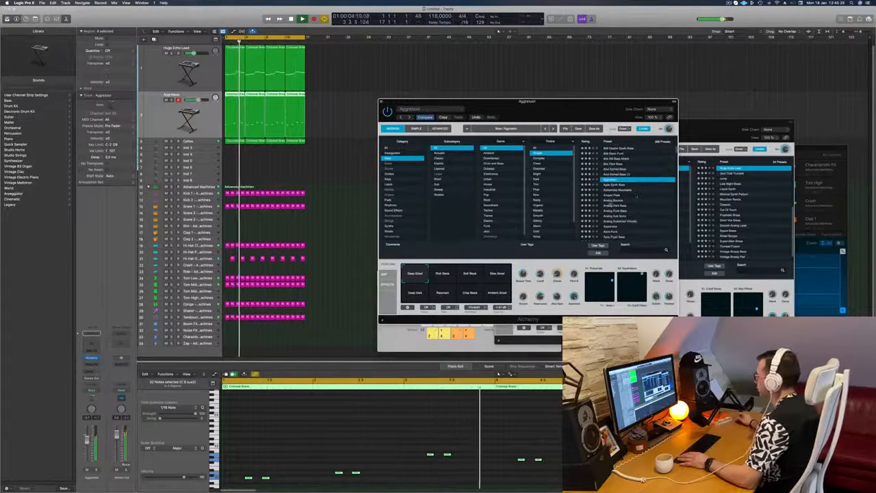
left_click(608, 203)
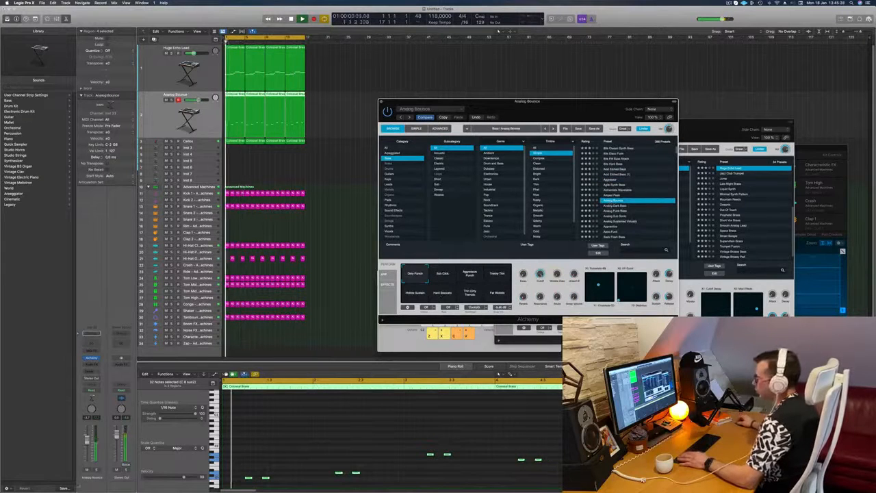
left_click(499, 373)
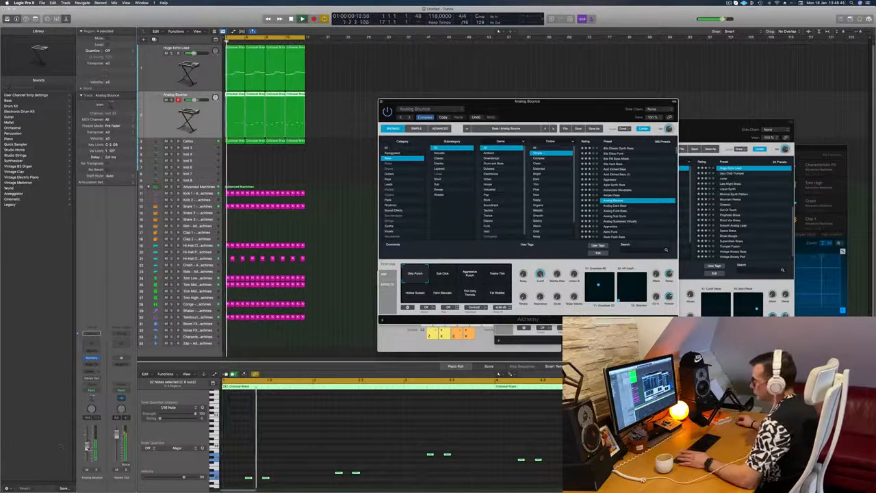
left_click(510, 373)
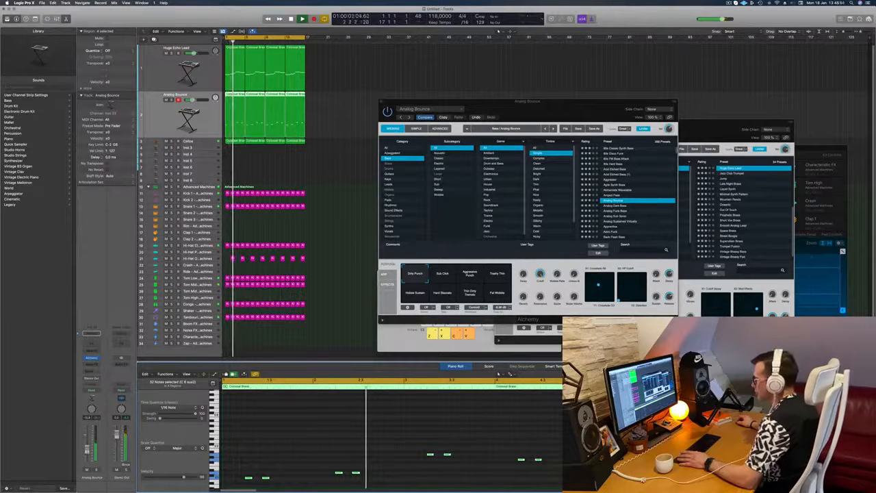
Close the Alchemy windows of the Analog Bounce bass and the Huge Echo Lead.
left_click_drag(446, 105, 361, 195)
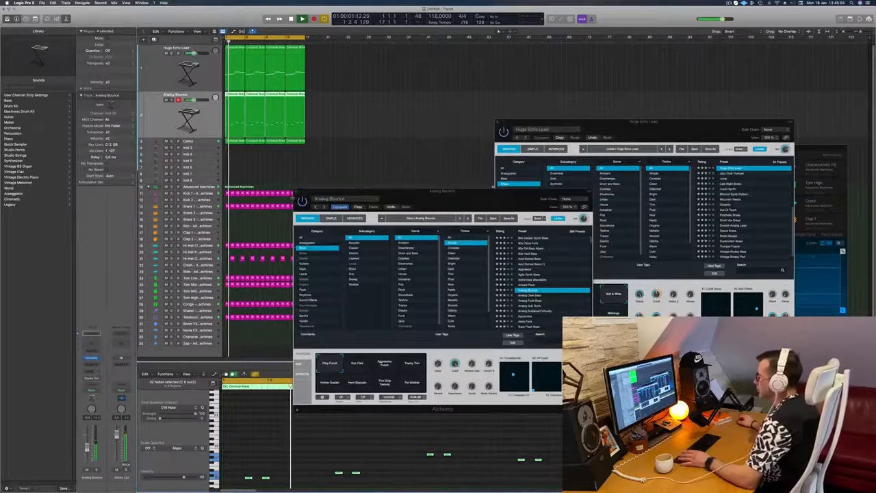
key("super+w")
key("super+k")
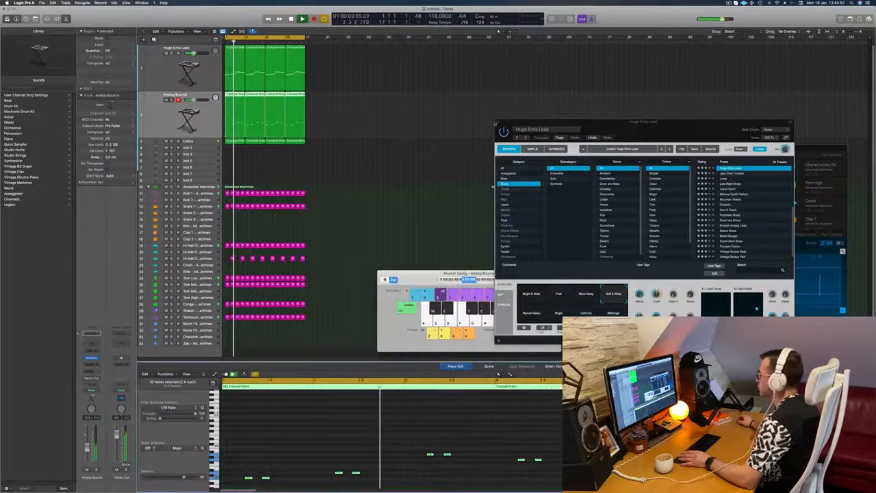
left_click(498, 122)
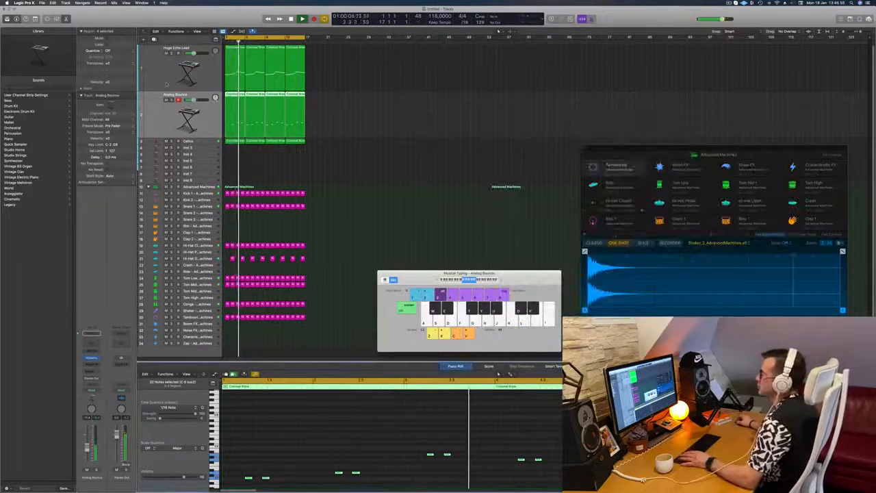
Duplicate the Cellos track and copy its four regions onto the new track.
left_click(164, 67)
key("Down")
key("Down")
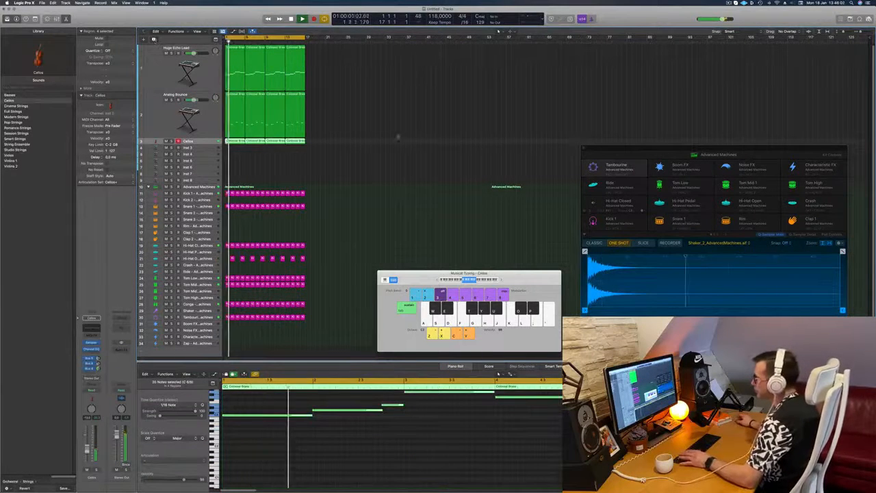
key("super+d")
left_click(236, 141)
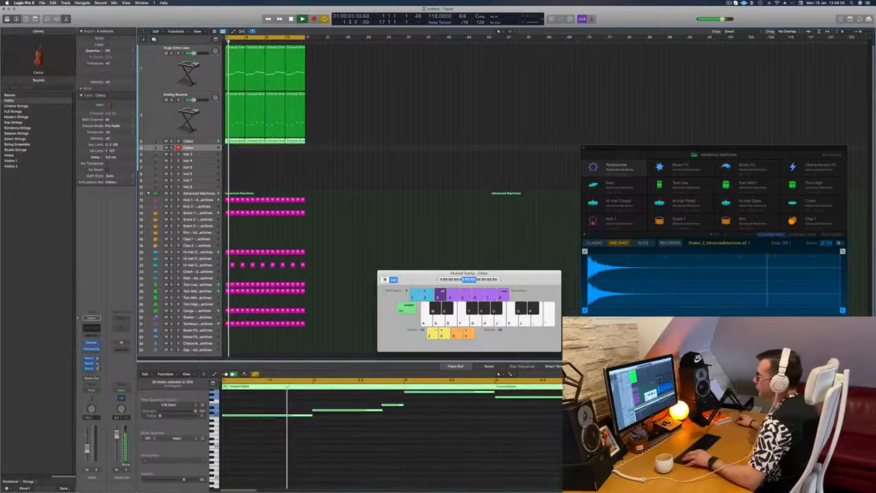
left_click_drag(236, 142, 236, 148)
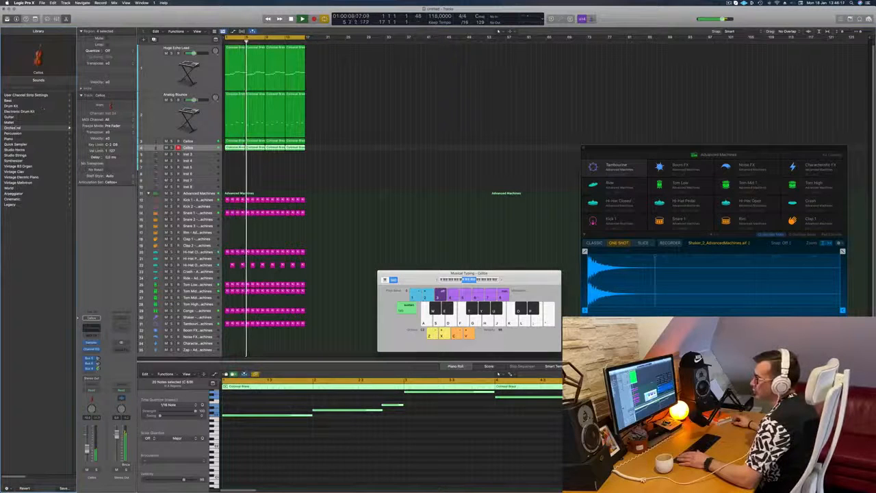
Load the French Horn Solo sound from the orchestral brass instruments on the duplicated cello track.
left_click(13, 128)
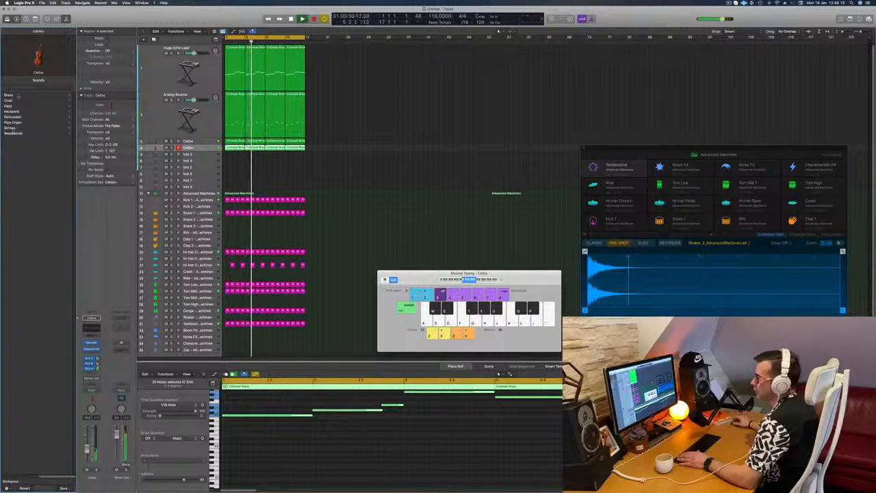
left_click(18, 95)
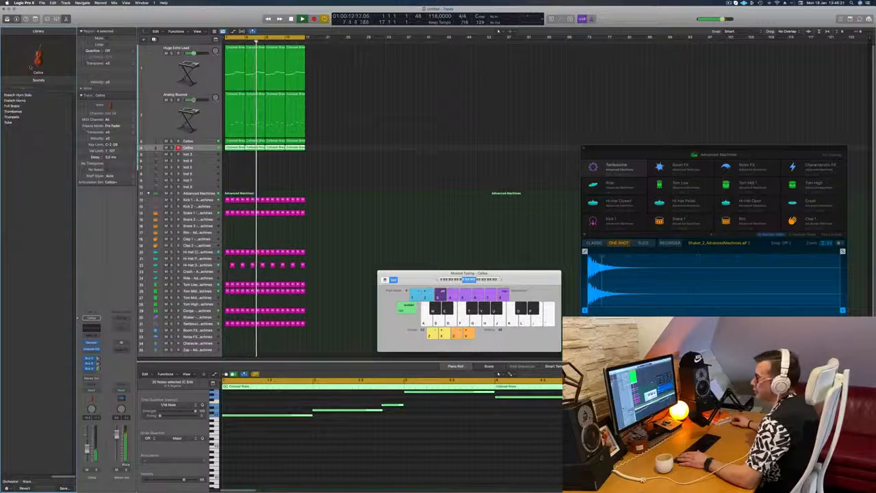
left_click(18, 95)
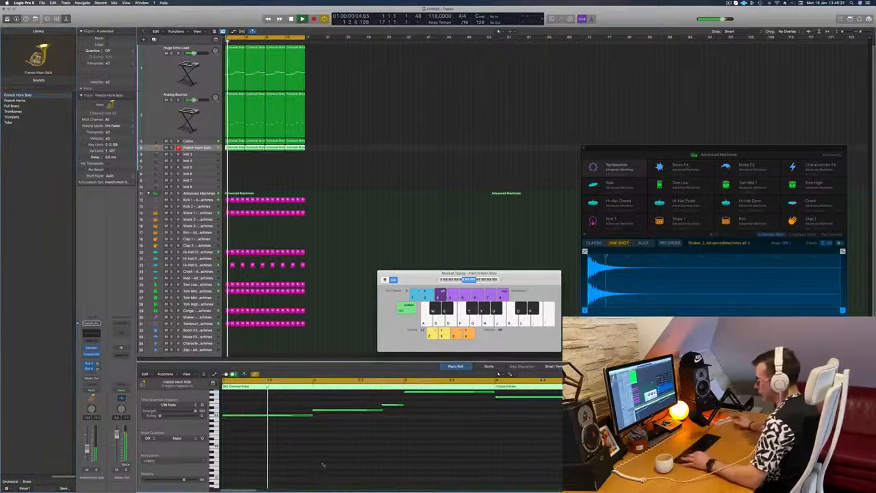
Try the French horn notes one octave higher while replaying the loop from the start.
key("alt+shift+Up")
key("Return")
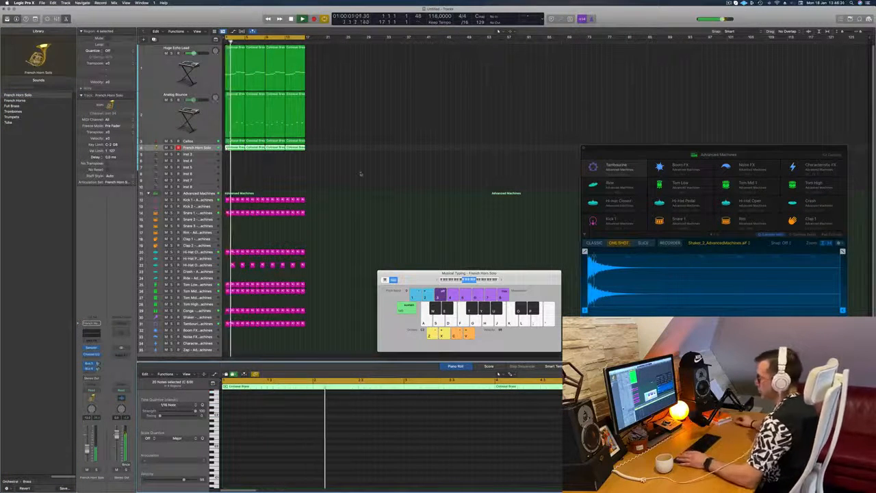
key("Return")
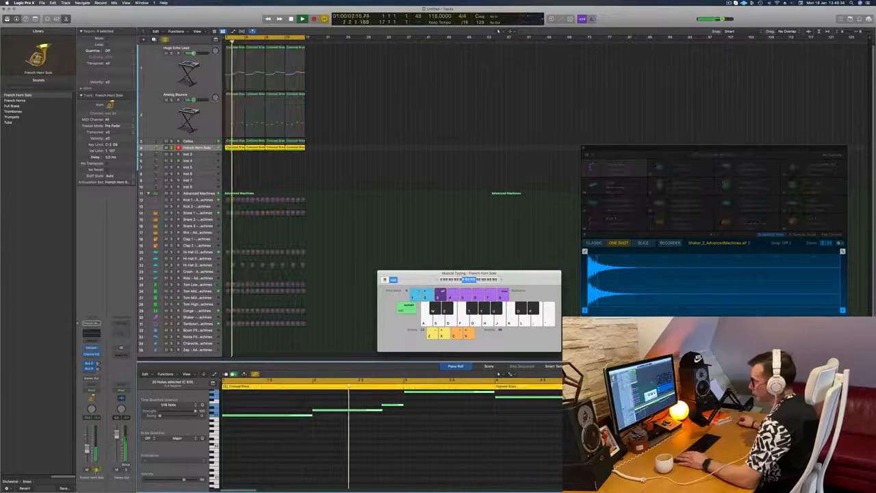
Replay the loop from the start and add another bus send to the French Horn Solo track.
key("Return")
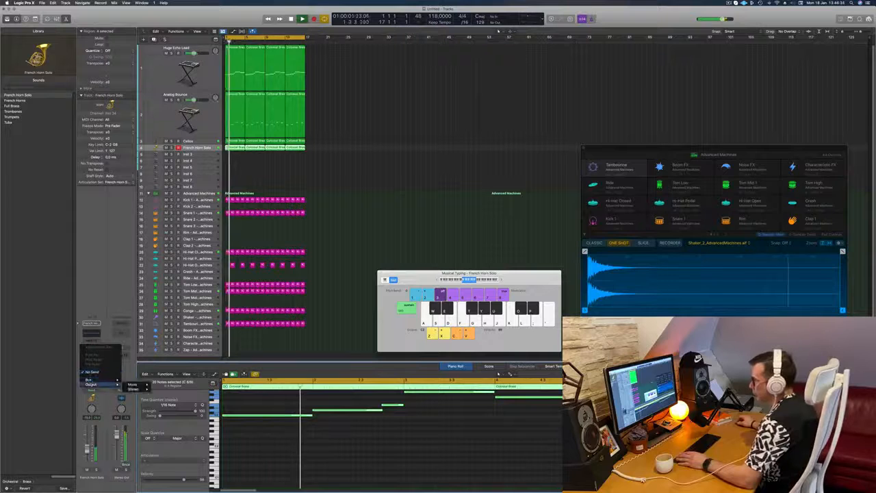
mouse_move(118, 381)
left_click(161, 320)
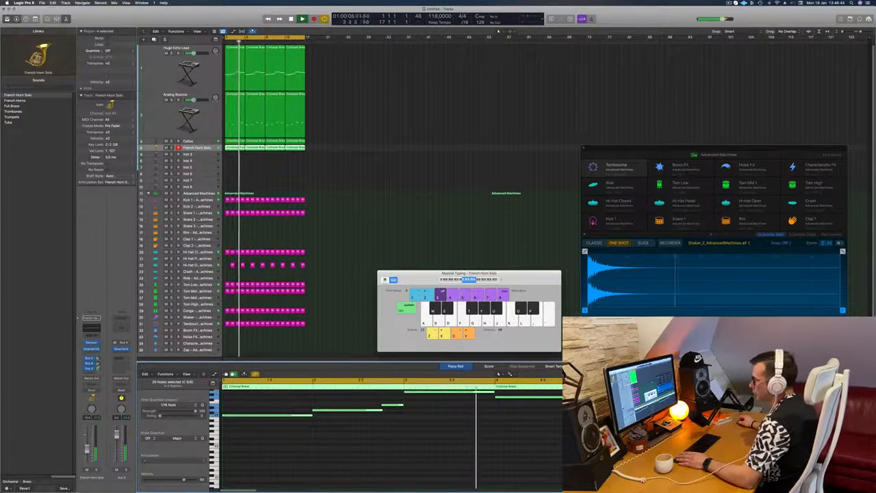
left_click(159, 77)
left_click(161, 118)
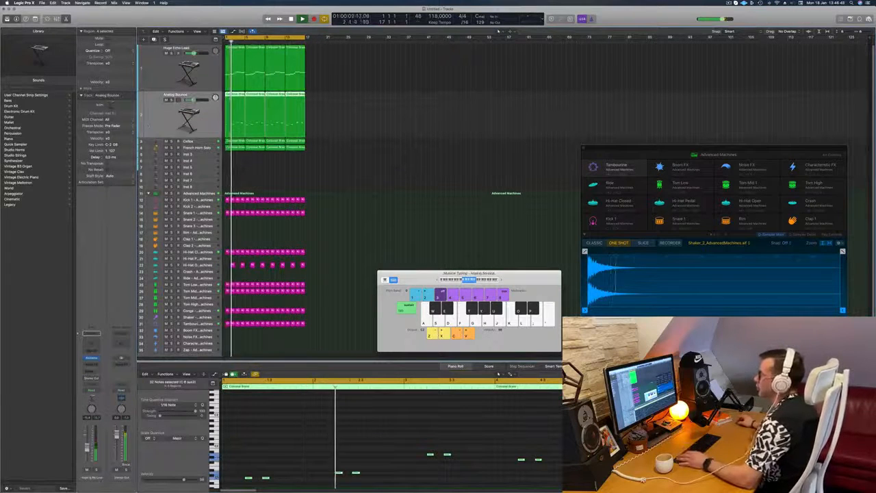
left_click(198, 148)
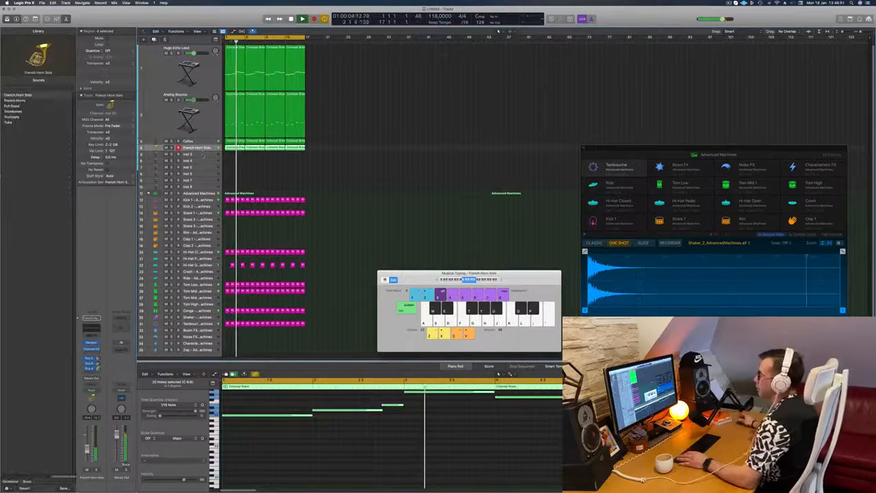
Select all regions on every track and repeat the 16-bar section until the arrangement spans 64 bars.
left_click(195, 154)
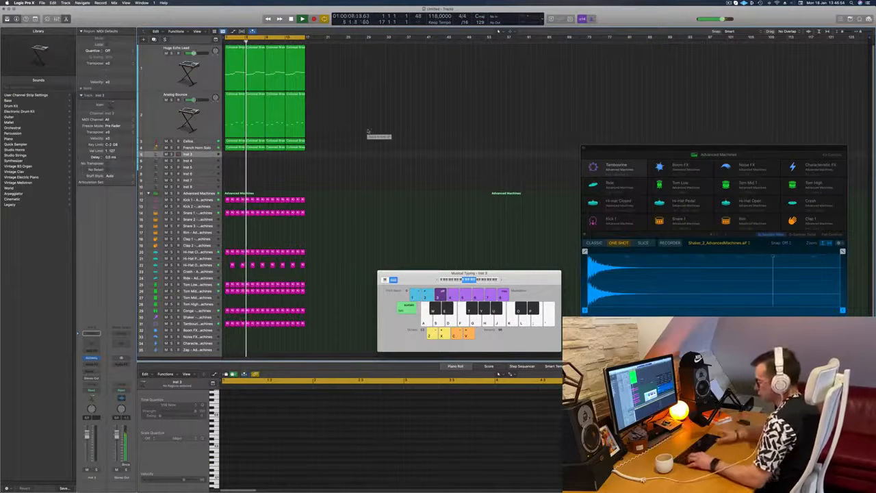
key("super+r")
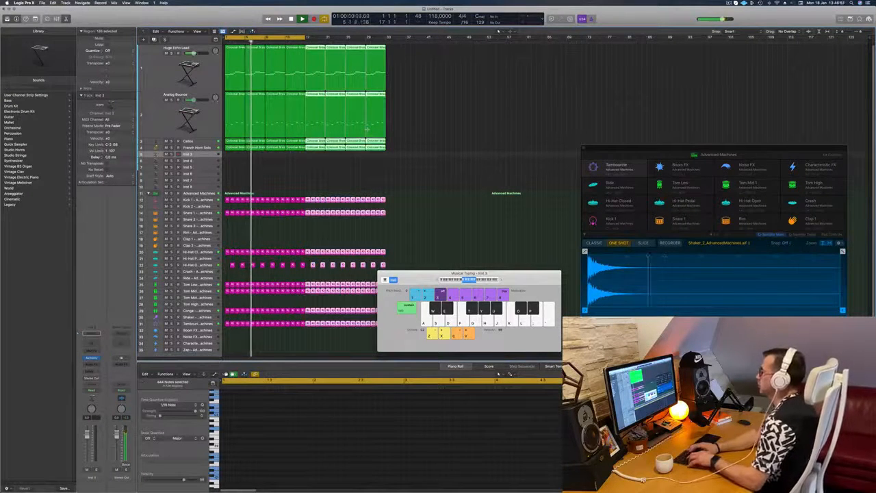
key("super+r")
key("super+r")
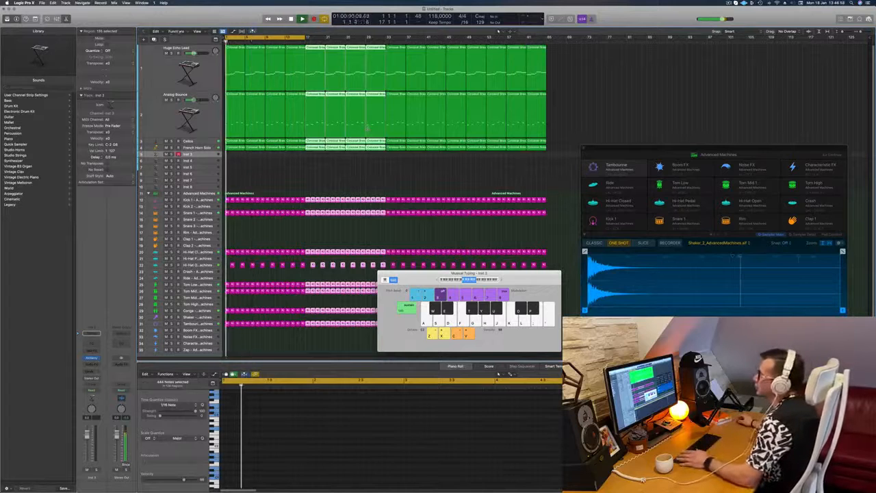
Show the secondary ruler above the arrangement and clear the selection of all regions.
left_click(198, 31)
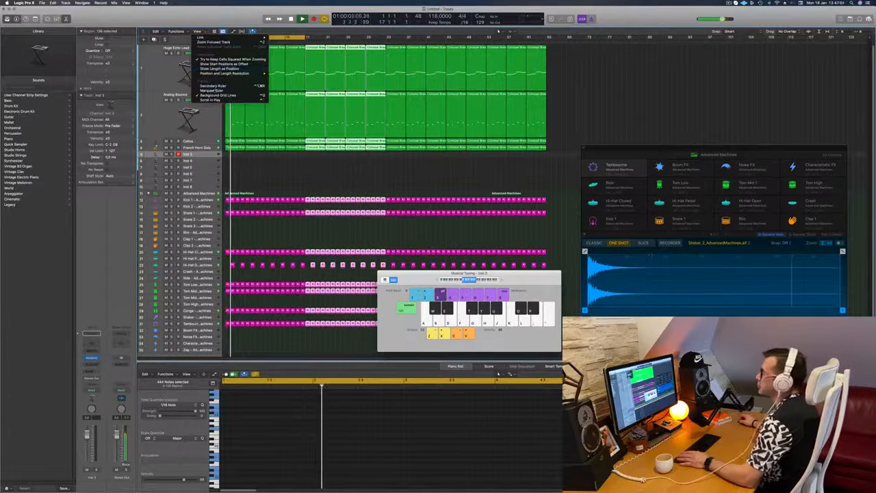
left_click(226, 86)
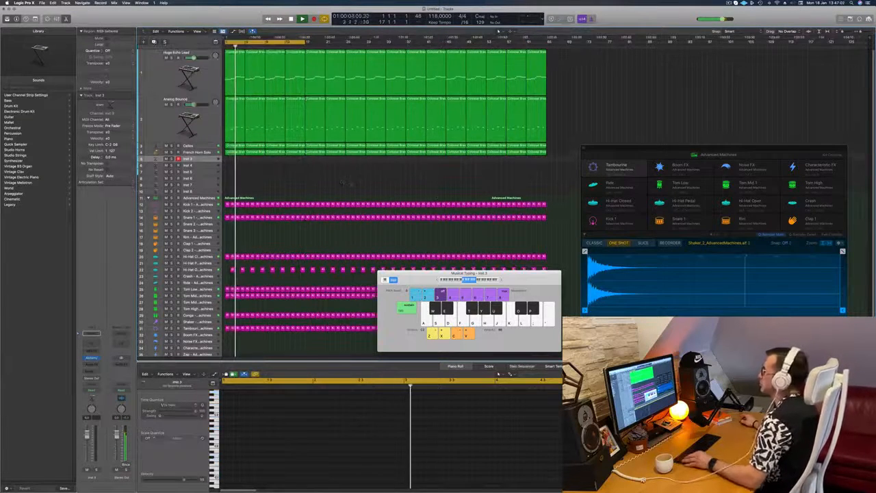
left_click(318, 151)
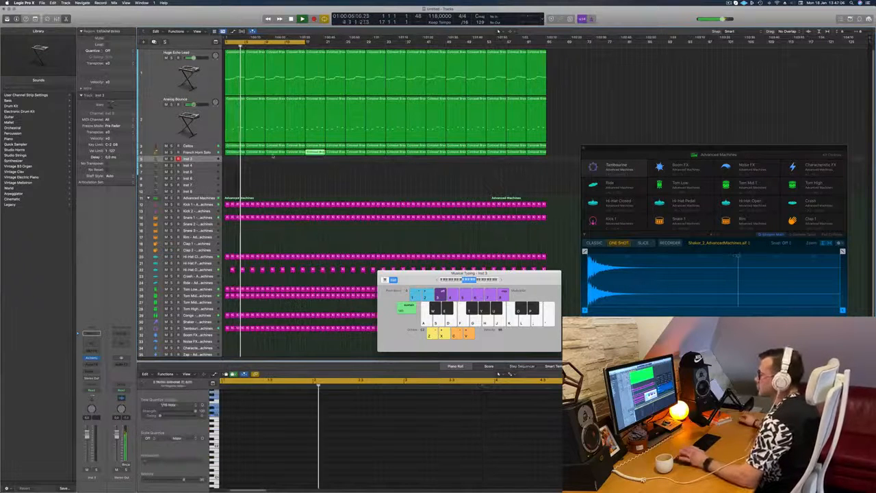
left_click(237, 177)
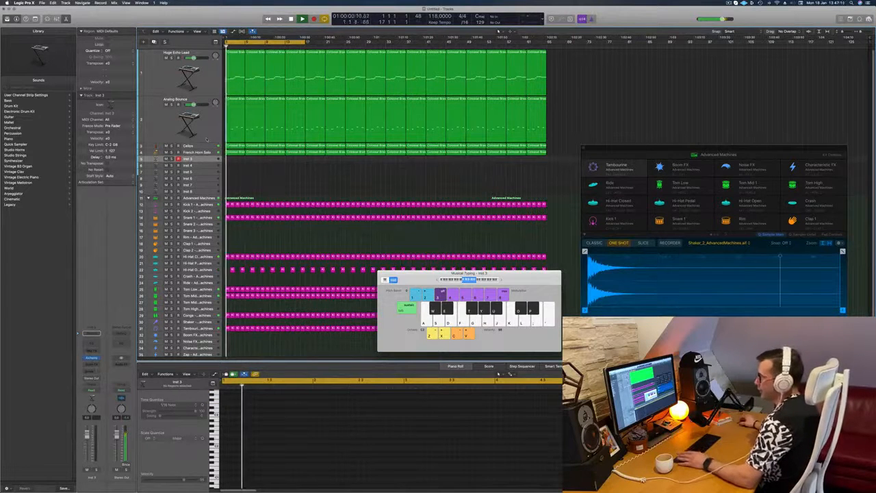
left_click(271, 113)
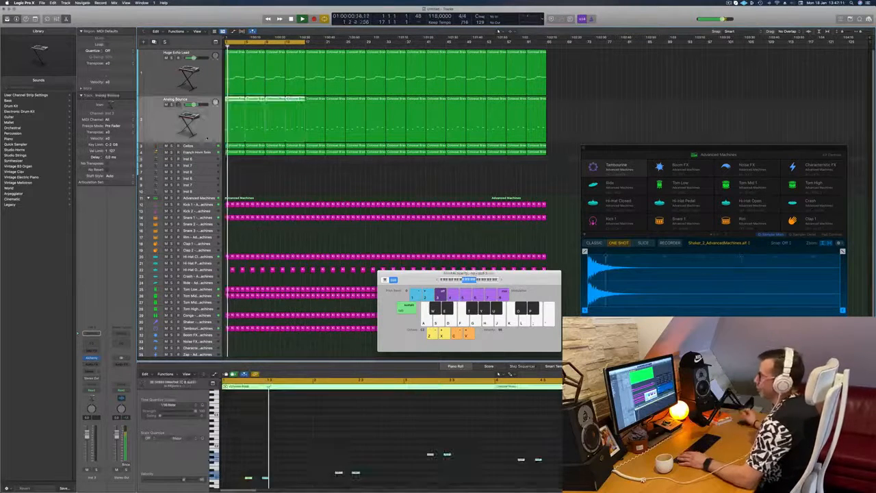
left_click(298, 182)
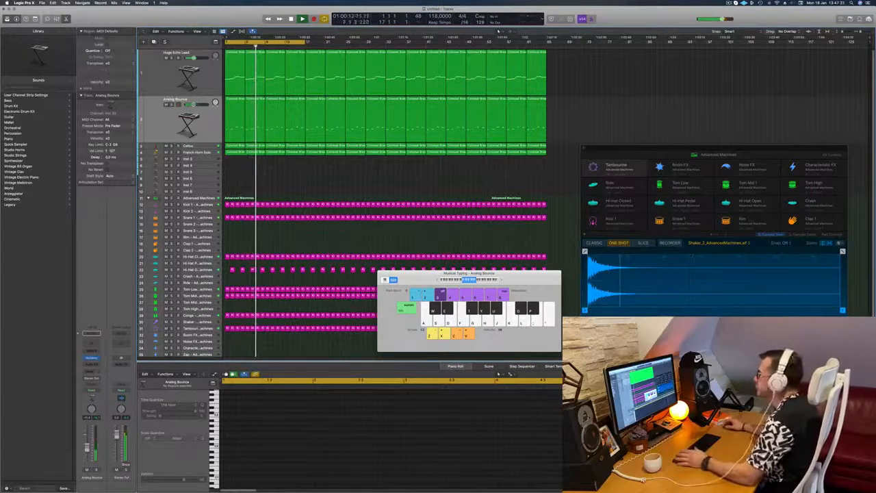
left_click(730, 2)
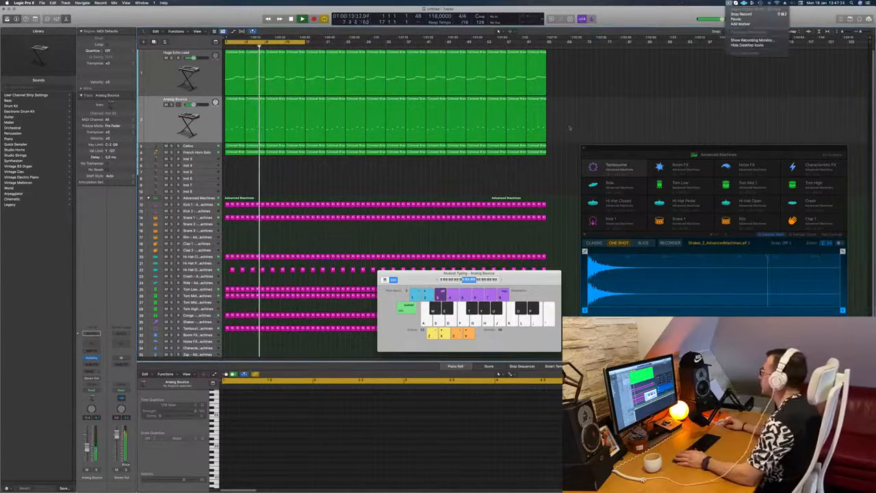
Load the Acoustic Guitar Harmonics sound from the guitar category on the empty Inst 3 track.
left_click(380, 172)
key("Down")
key("Down")
key("Down")
key("Return")
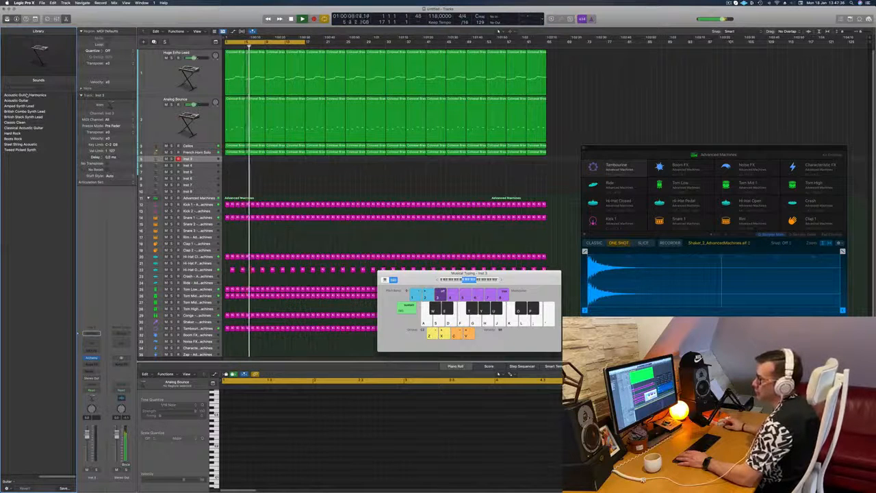
left_click(26, 101)
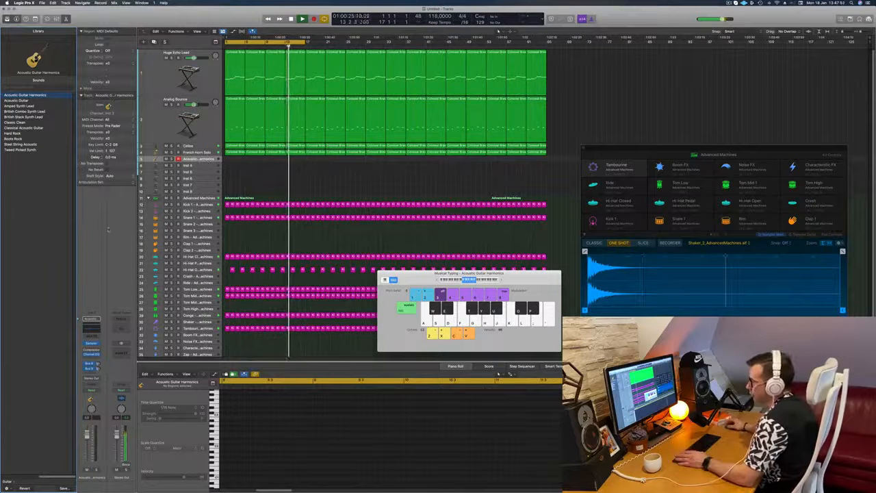
Add another bus send to the Acoustic Guitar Harmonics track.
left_click(97, 368)
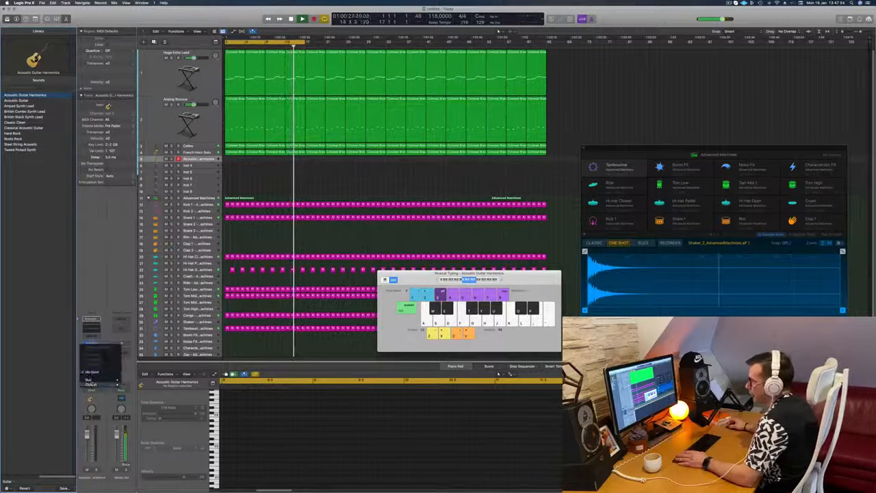
mouse_move(103, 380)
left_click(154, 321)
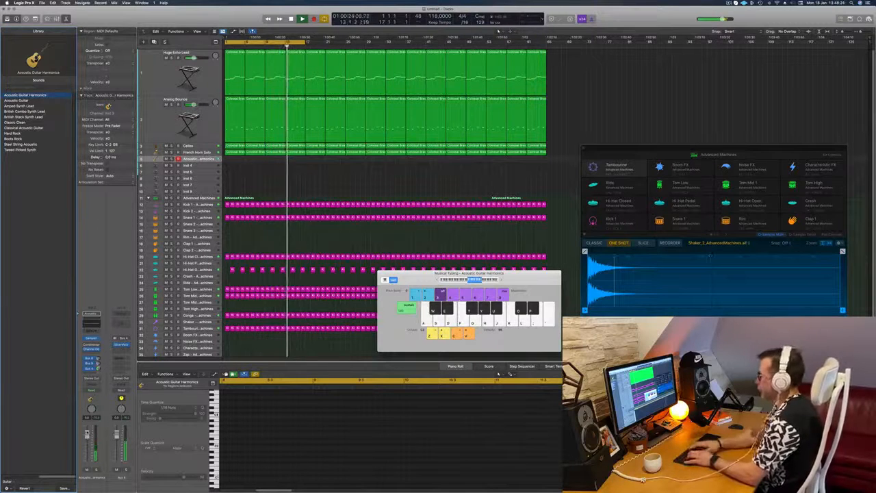
Record an improvised melody over the 16-bar loop on the Acoustic Guitar Harmonics track and replay it from the start.
key("r")
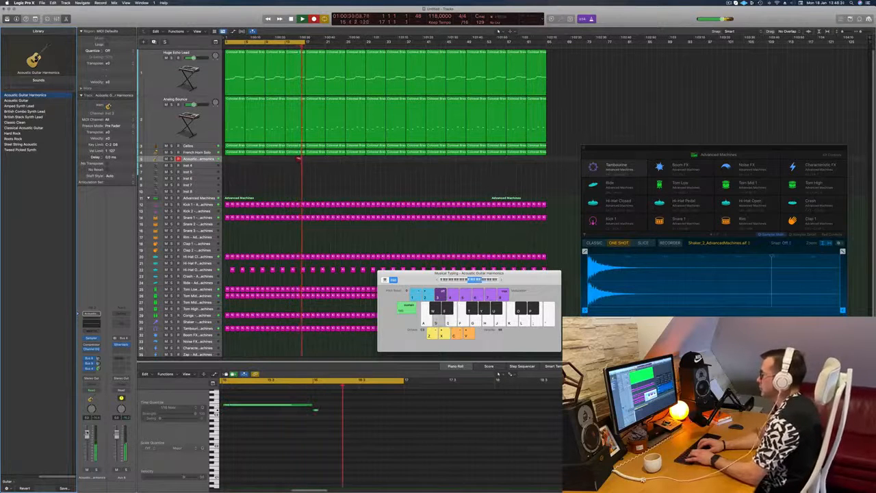
key("a")
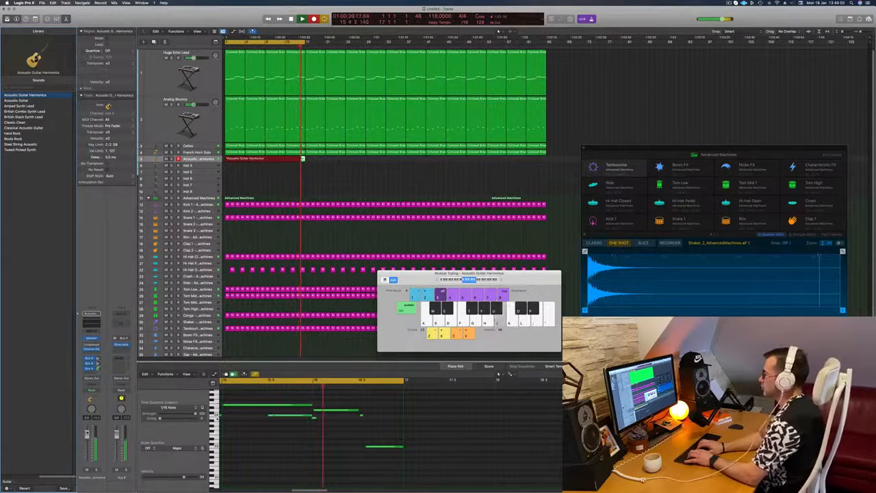
key("space")
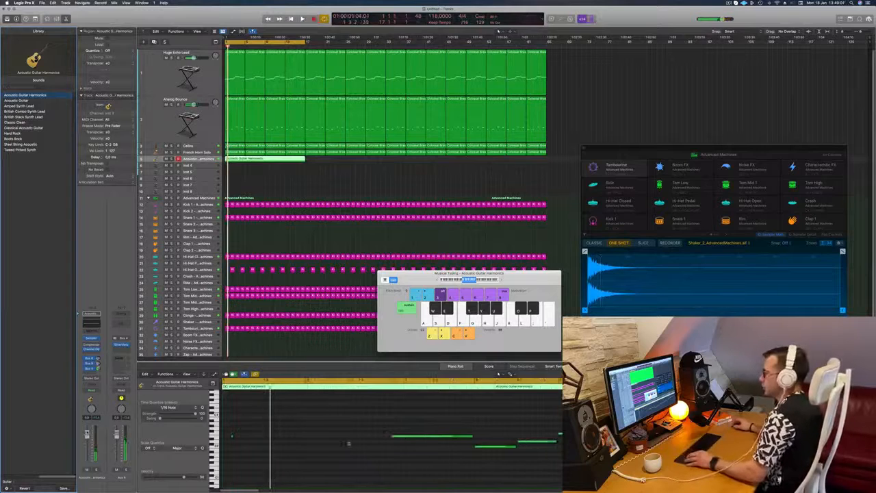
key("space")
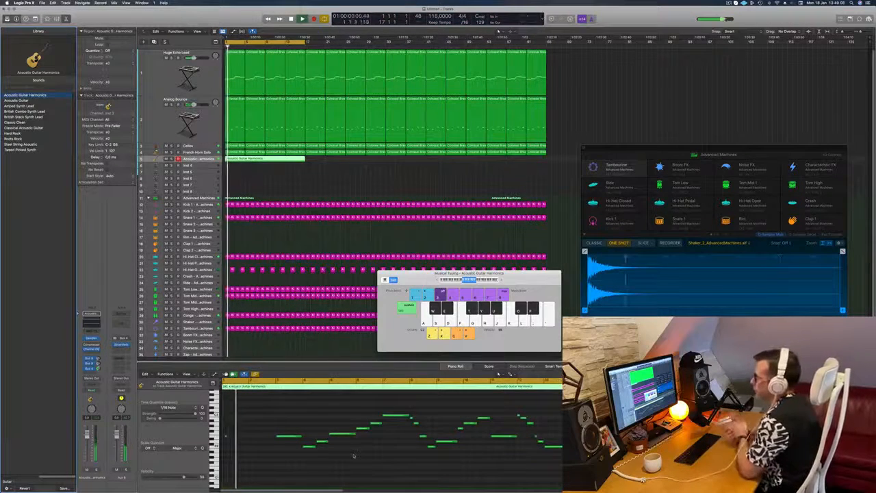
Enlarge the Acoustic Guitar Harmonics track and select its recorded region to show the notes.
left_click(247, 180)
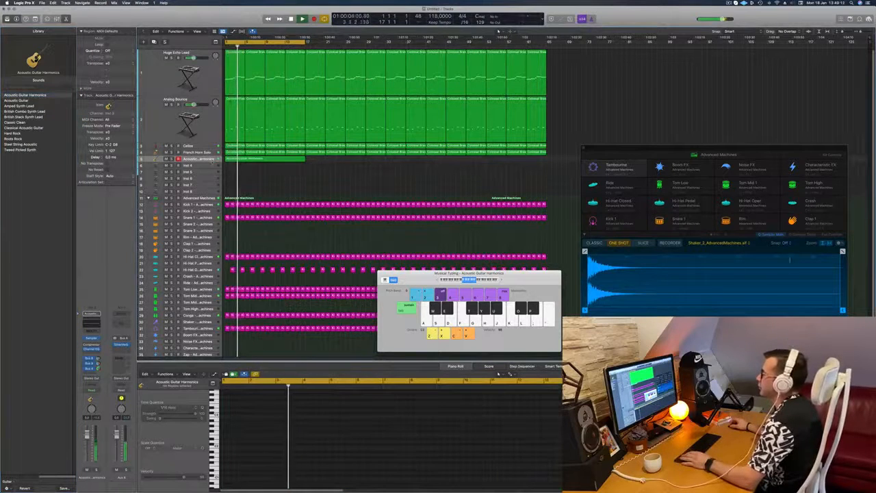
left_click_drag(191, 162, 189, 191)
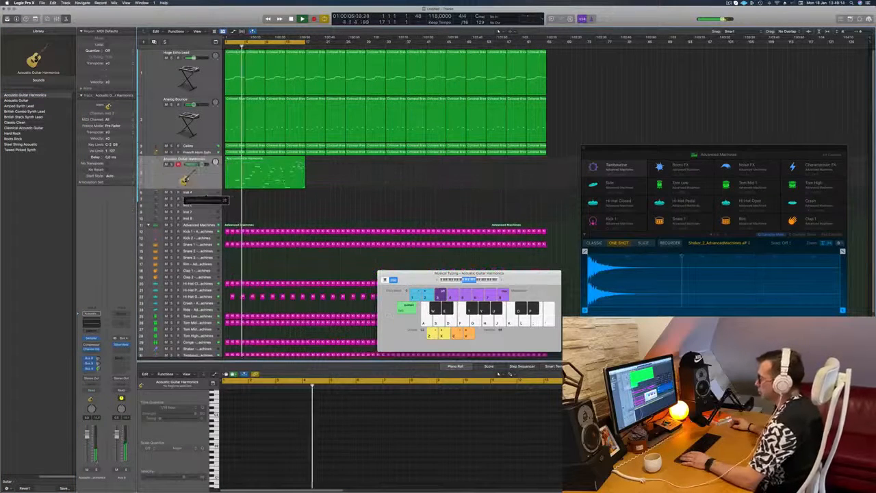
left_click(284, 176)
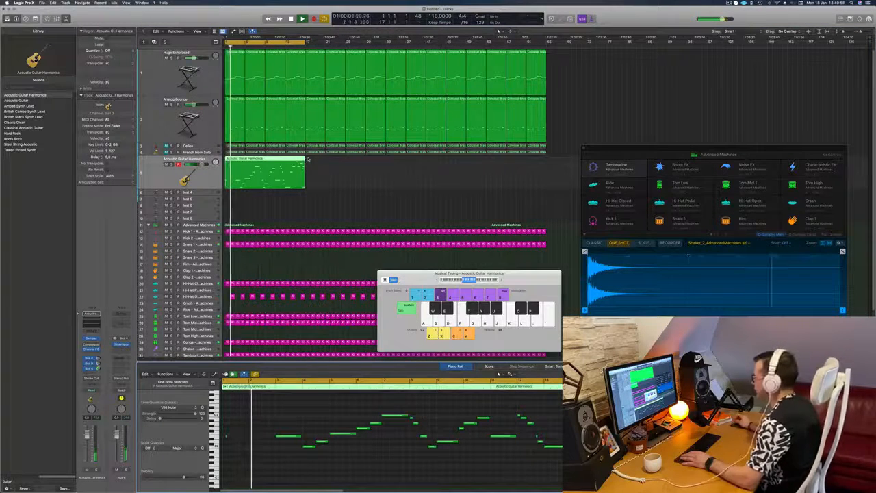
Split the guitar region at bar 13, remove the earlier bars and move the last four bars to bar 1.
left_click(543, 381)
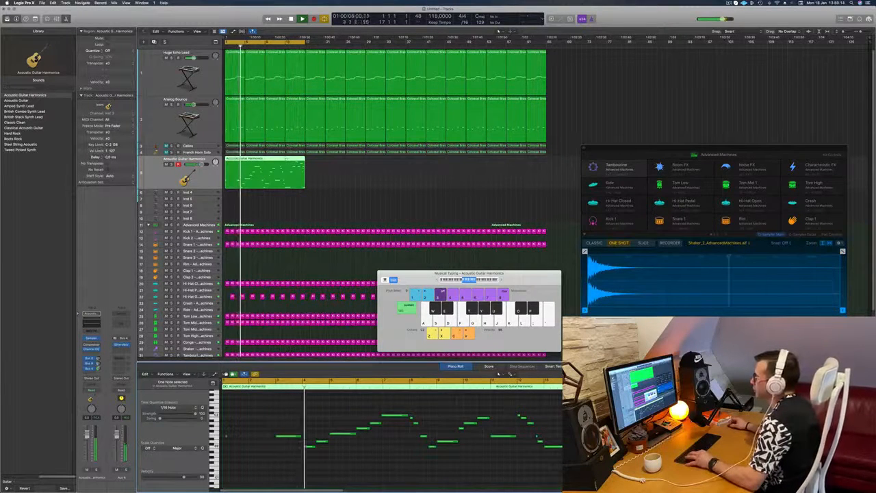
double_click(286, 159, "super")
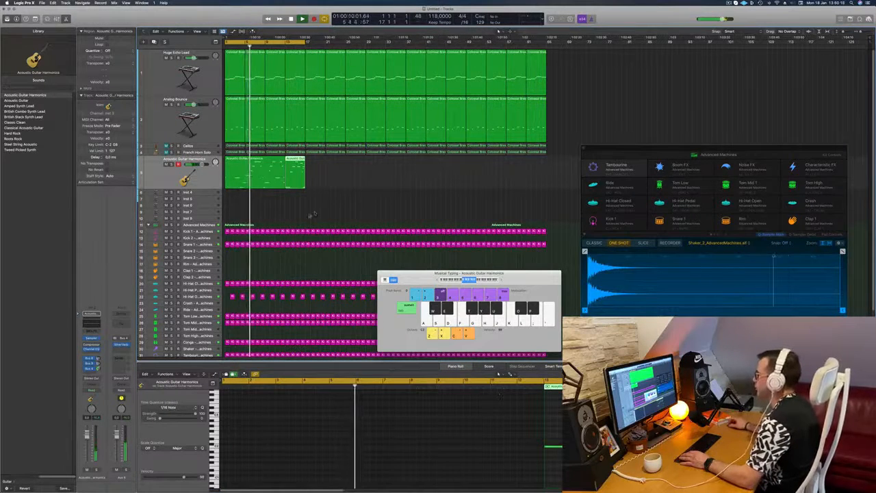
left_click(245, 174, "shift")
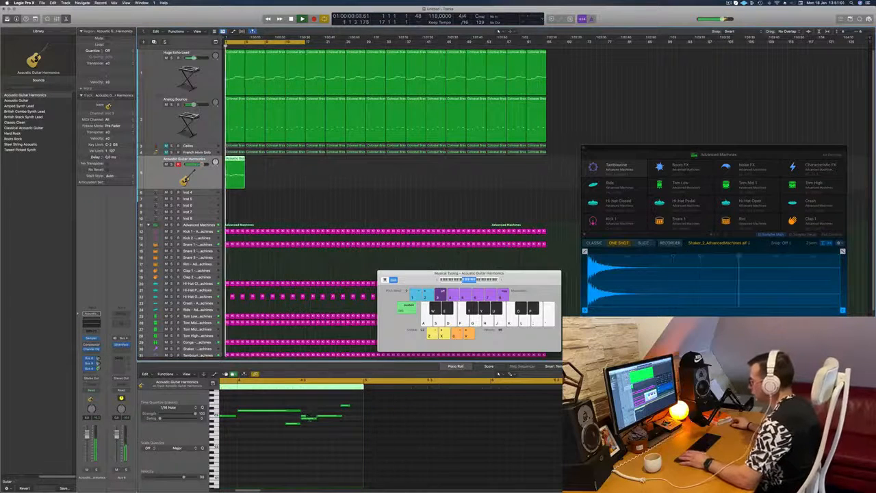
Adjust the short notes ending the guitar region, copy the region to bar 5 and replay from the start.
left_click(306, 419)
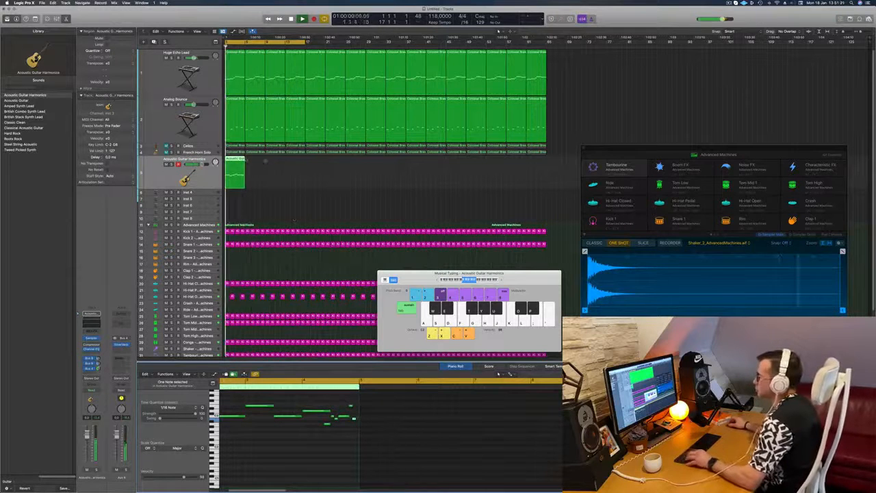
left_click_drag(239, 168, 254, 165)
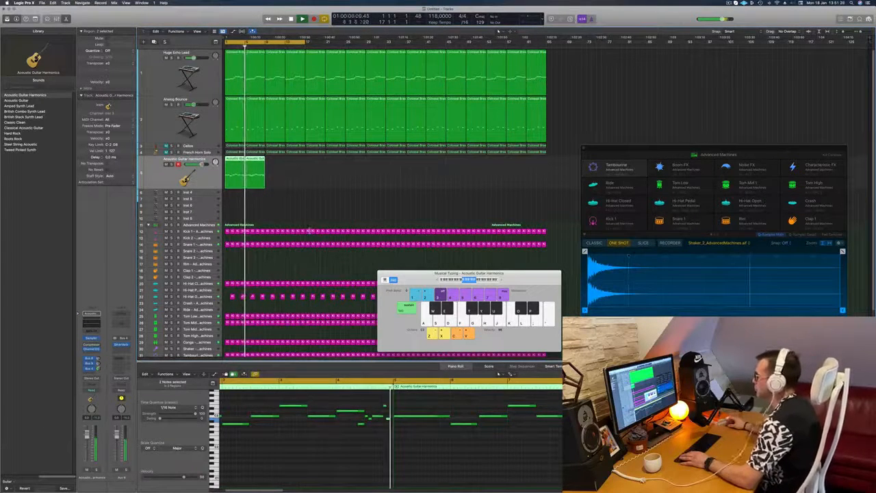
key("space")
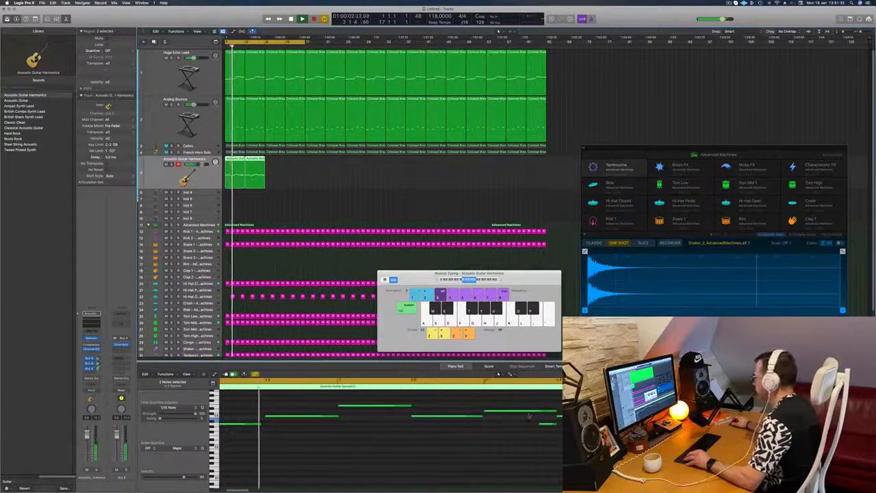
Shorten the long note in the guitar region's fourth bar and place a copy of the region at bar 9.
left_click(540, 413)
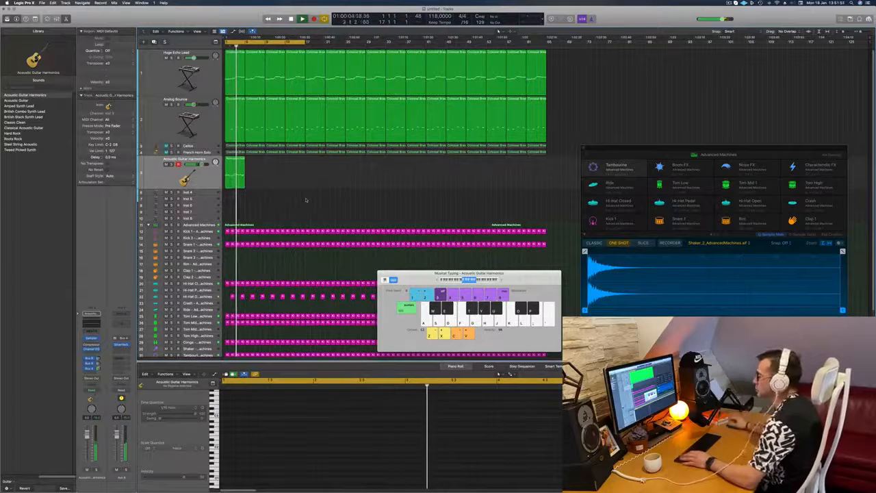
left_click(244, 177)
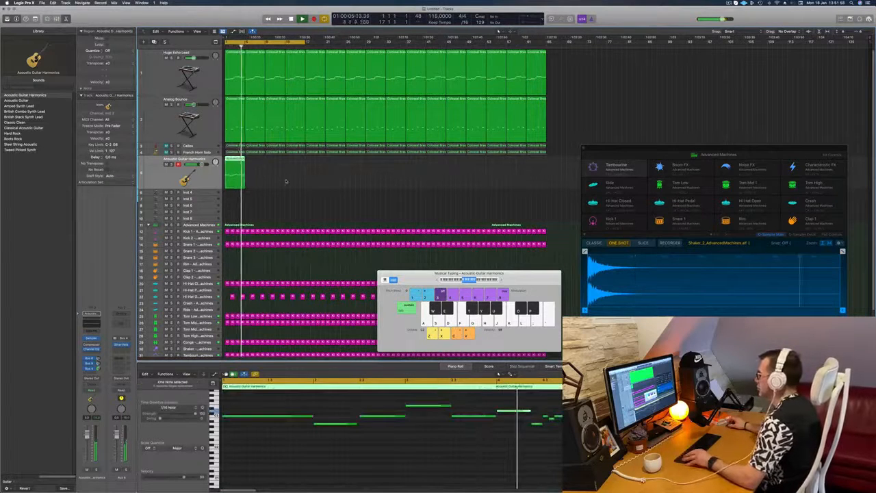
scroll(294, 182, "up", 3)
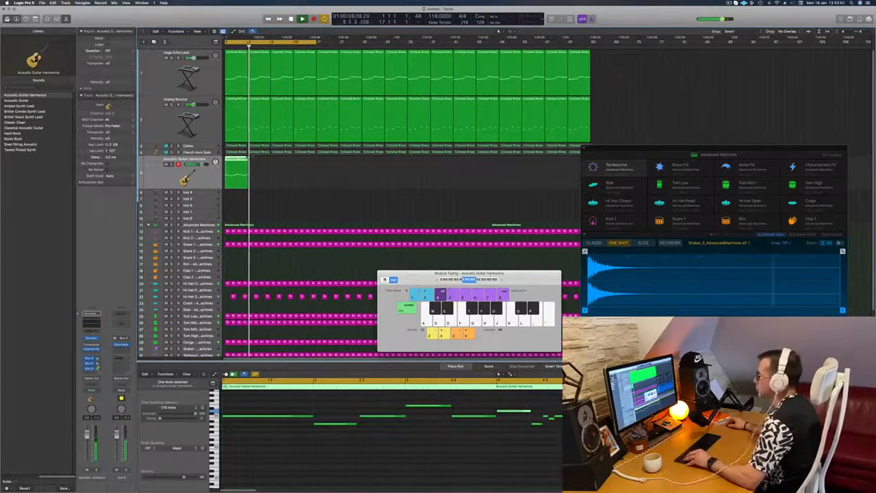
left_click(282, 174)
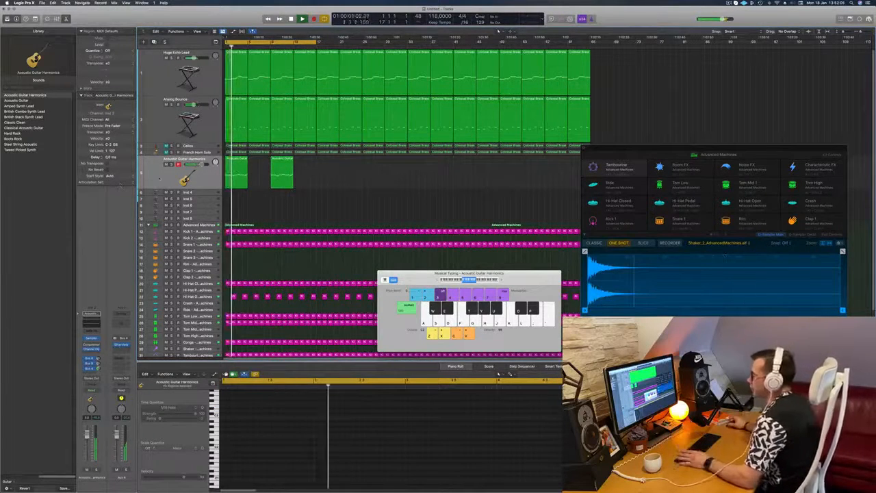
Duplicate the Acoustic Guitar Harmonics track and try its first region at bar 3 on the new track.
left_click(159, 178)
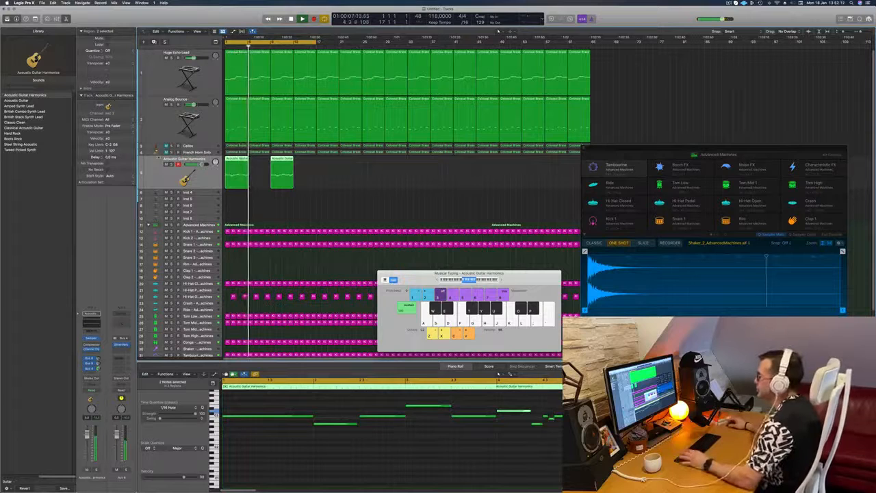
key("super+d")
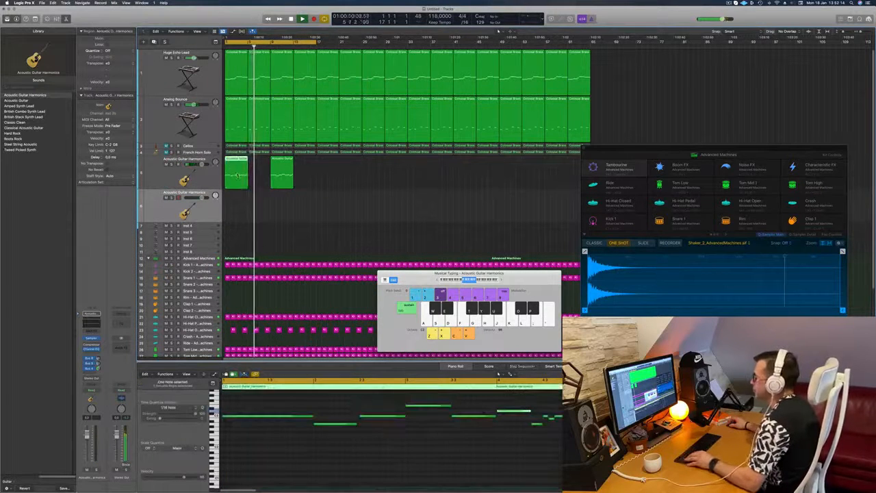
left_click_drag(238, 174, 251, 197)
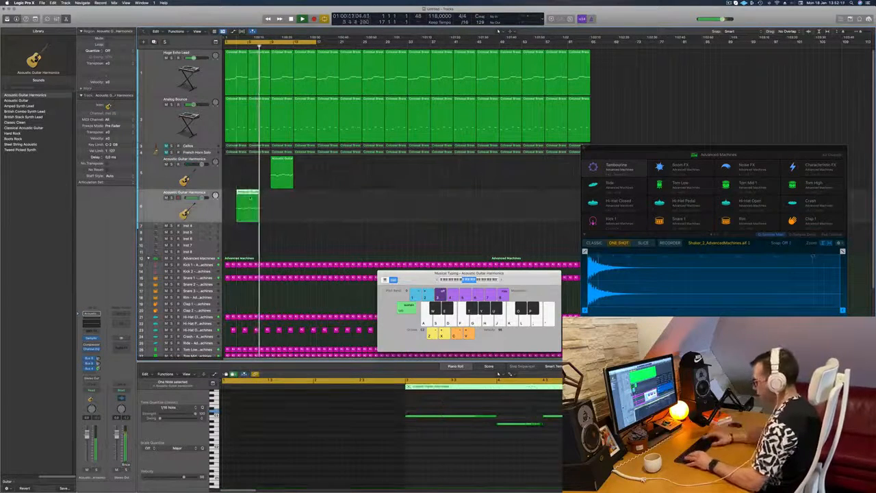
key("super+z")
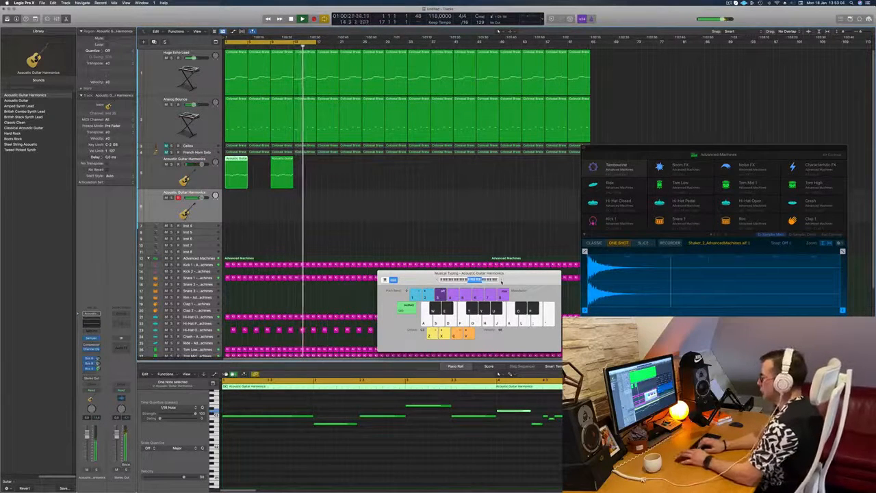
Record a repeating three-note pattern on the second Acoustic Guitar Harmonics track and replay it from the start of the loop.
key("r")
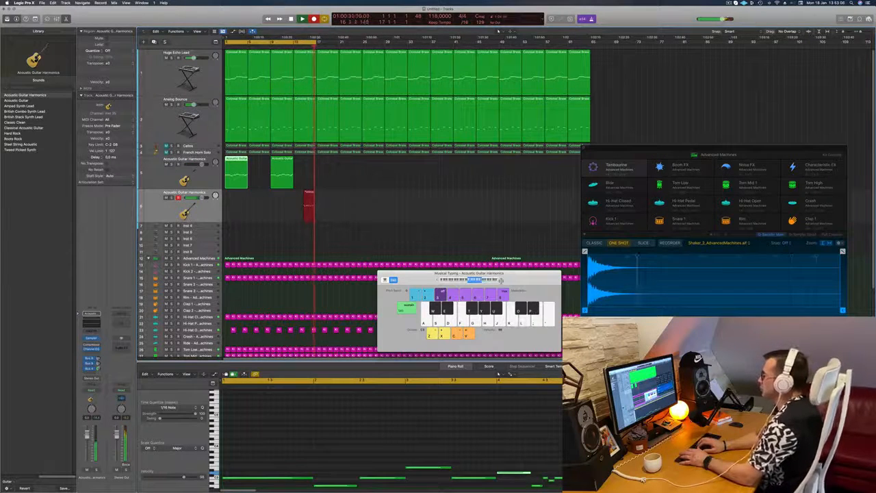
key("semicolon")
key("l")
key("k")
key("semicolon")
key("l")
key("k")
key("semicolon")
key("l")
key("k")
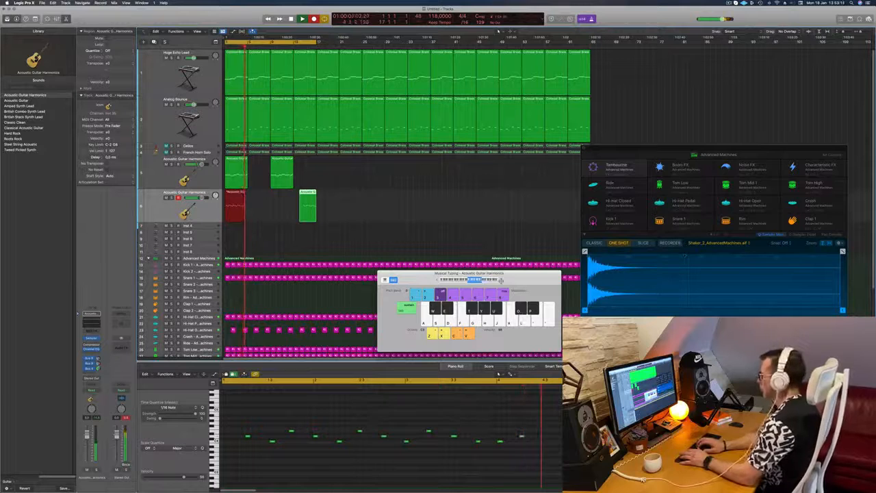
key("space")
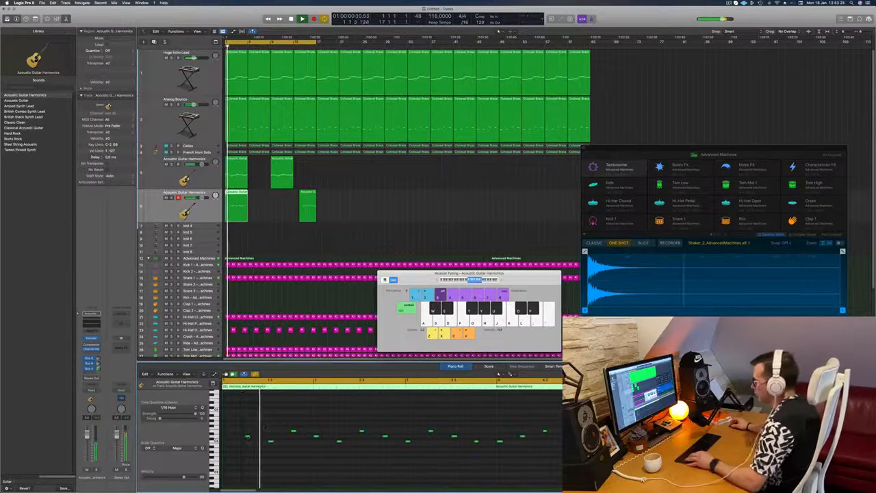
Copy a note to the start of the second guitar track's pattern and give the track a 1060 Hz, 48 dB/Oct low cut in Channel EQ.
left_click_drag(293, 431, 225, 432)
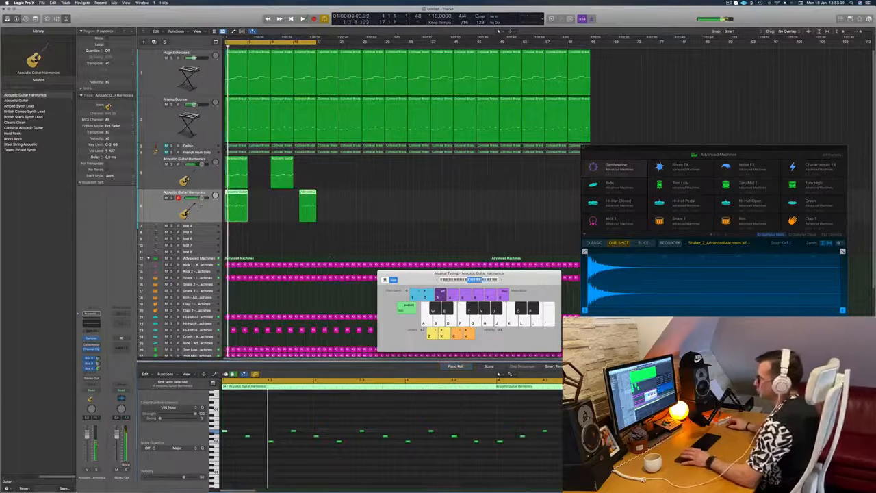
left_click(91, 326)
key("space")
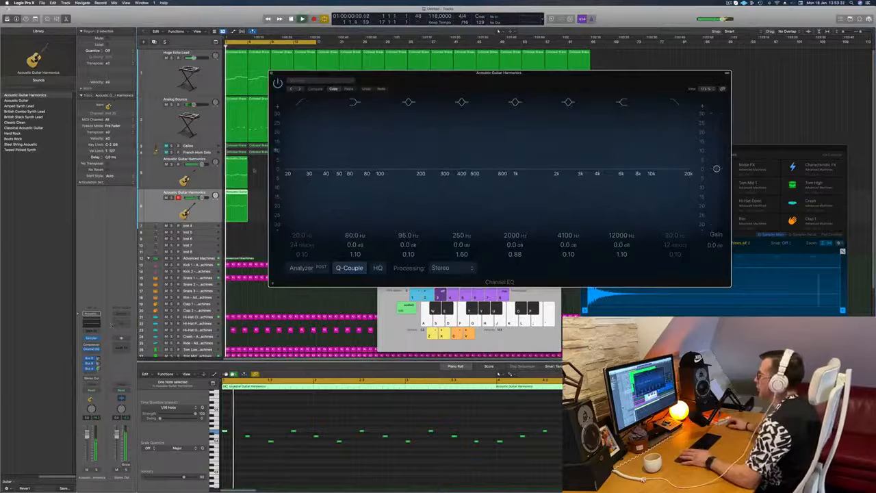
left_click(299, 269)
left_click_drag(302, 171, 613, 176)
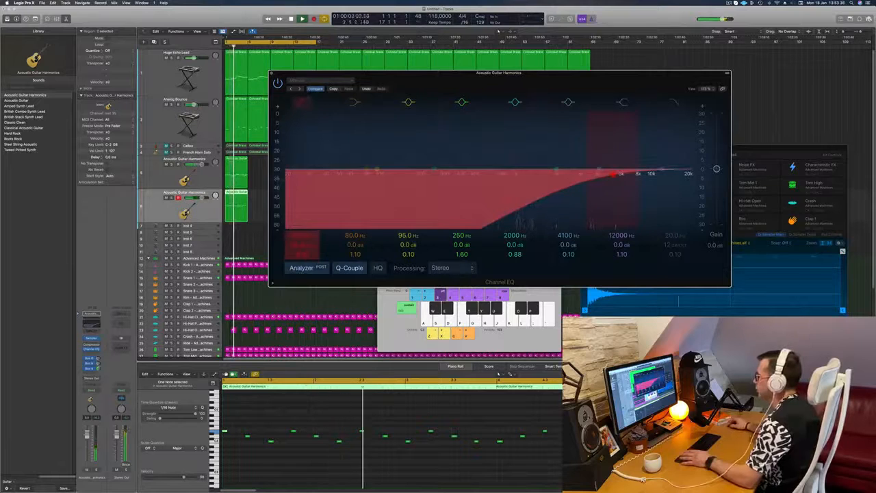
left_click_drag(612, 175, 528, 173)
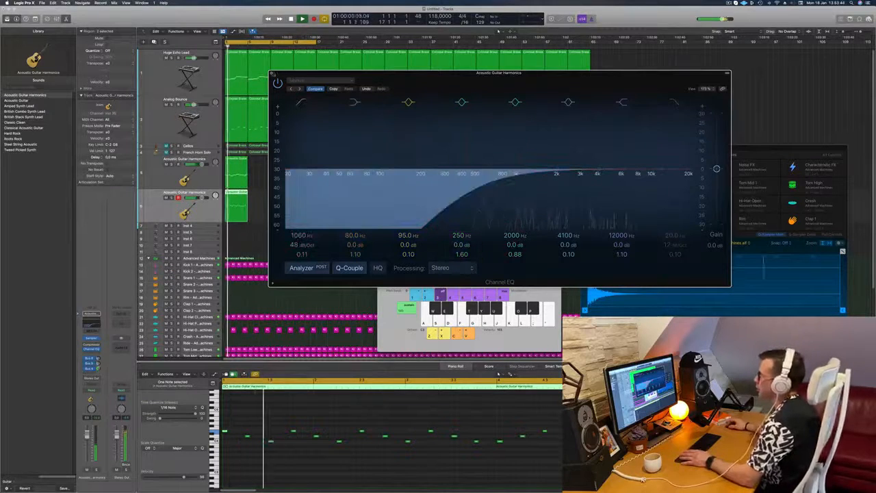
key("super+w")
Copy the second guitar track's pattern region to bar 5 and delete the stray regions further along that track.
left_click(291, 410)
key("super+Left")
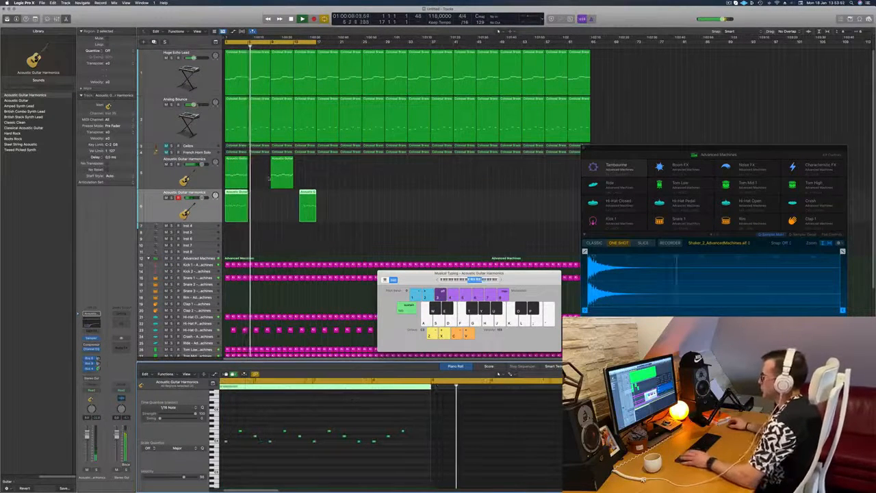
left_click_drag(236, 194, 261, 197)
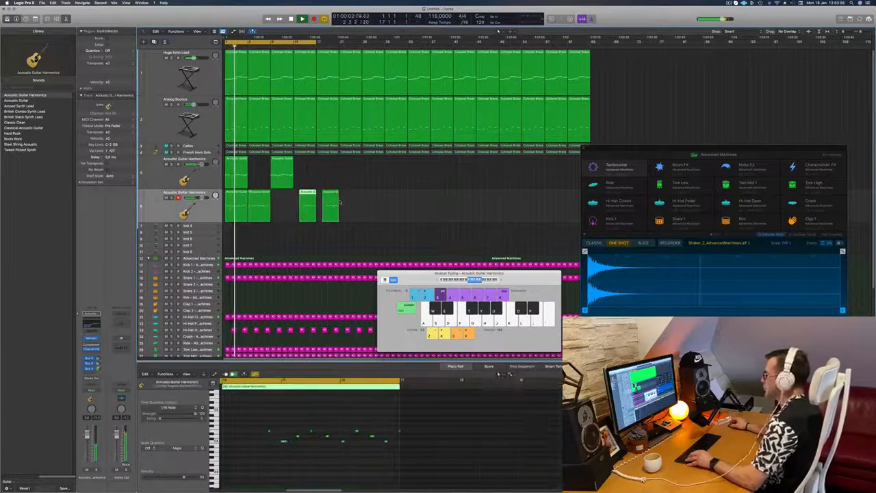
key("Delete")
key("super+Right")
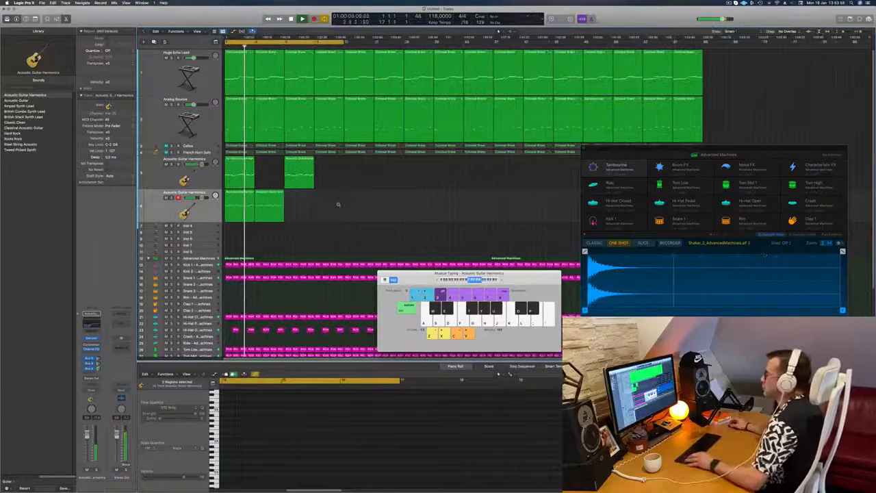
key("super+Left")
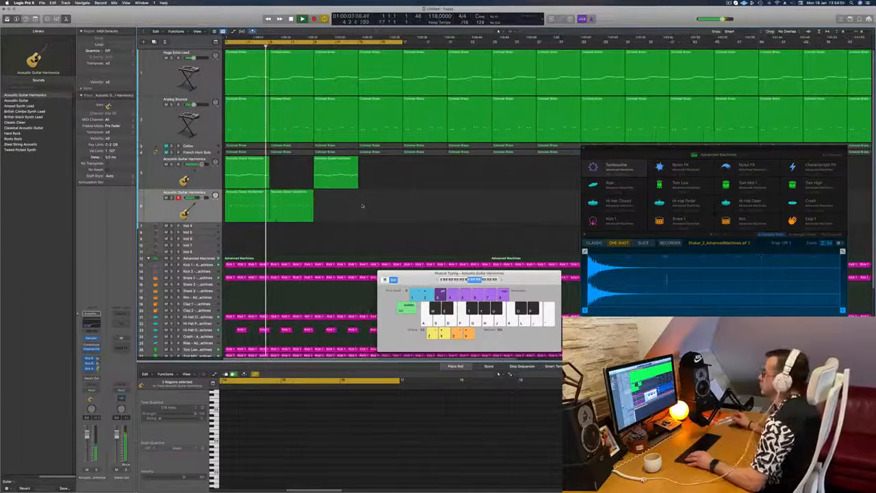
Replace the last notes of the first pattern region with a copy of its third-bar notes placed in the fourth bar.
left_click(291, 206)
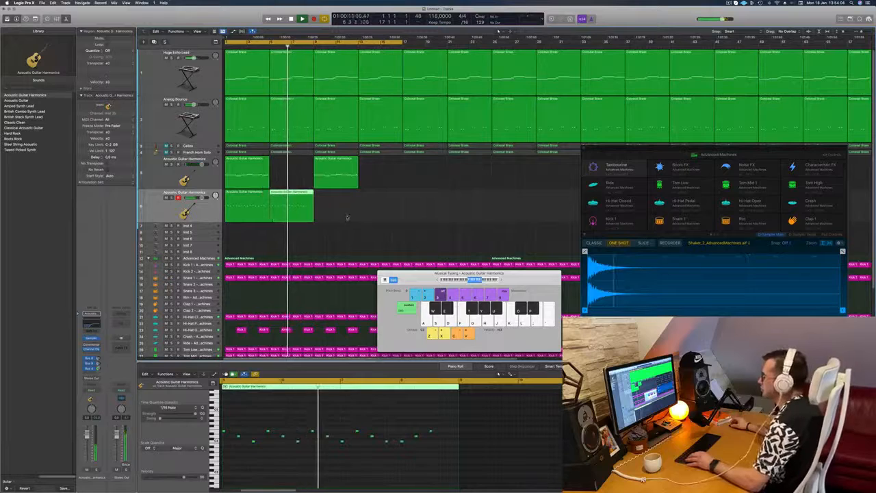
key("super+Left")
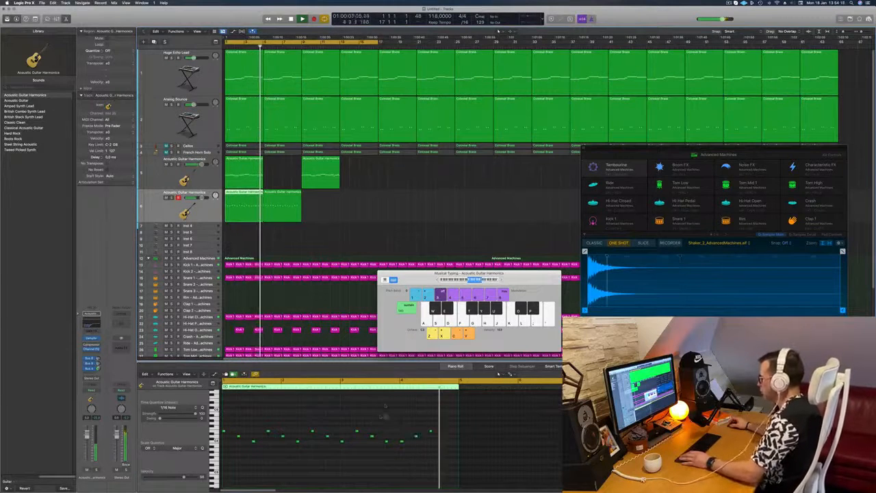
left_click_drag(401, 419, 434, 441)
key("Delete")
left_click_drag(340, 425, 404, 459)
left_click_drag(341, 442, 401, 445)
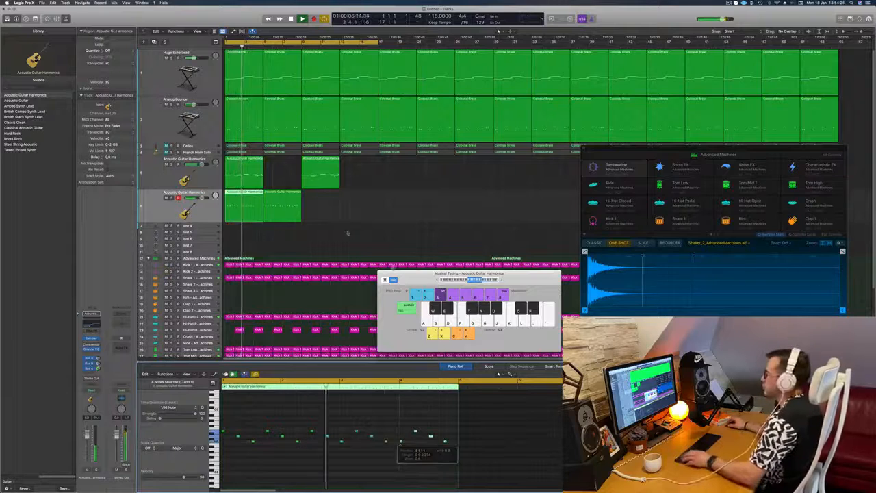
Fill the second guitar track up to bar 17 with copies of the edited four-bar pattern region.
left_click(285, 203)
left_click_drag(285, 204, 352, 200)
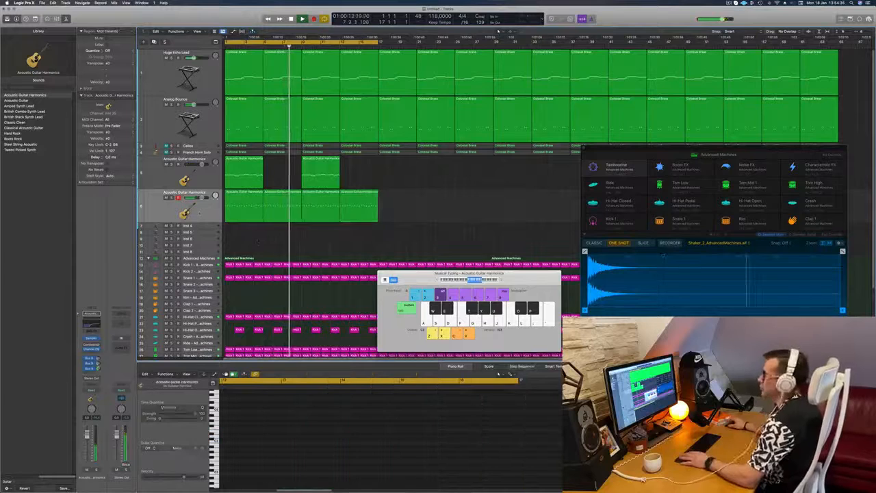
left_click(199, 213)
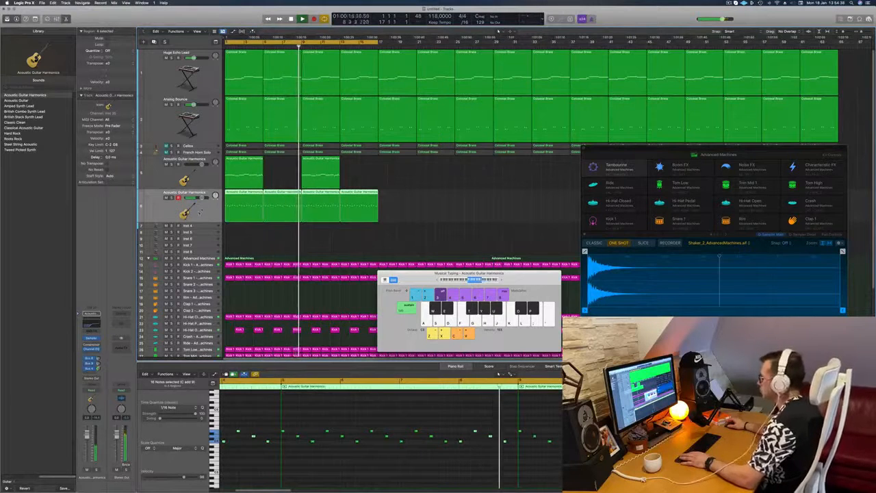
left_click(272, 242)
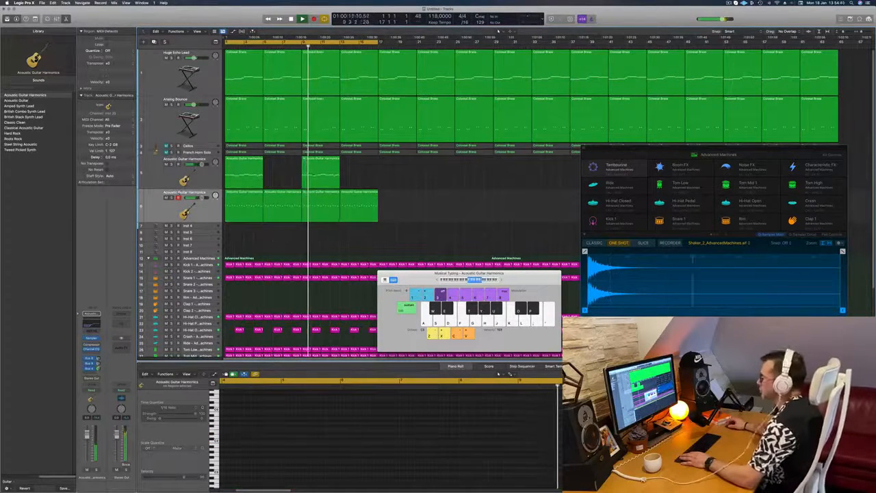
Set the second guitar track's Channel EQ low cut to 775 Hz with a Q of 0.25.
left_click(199, 212)
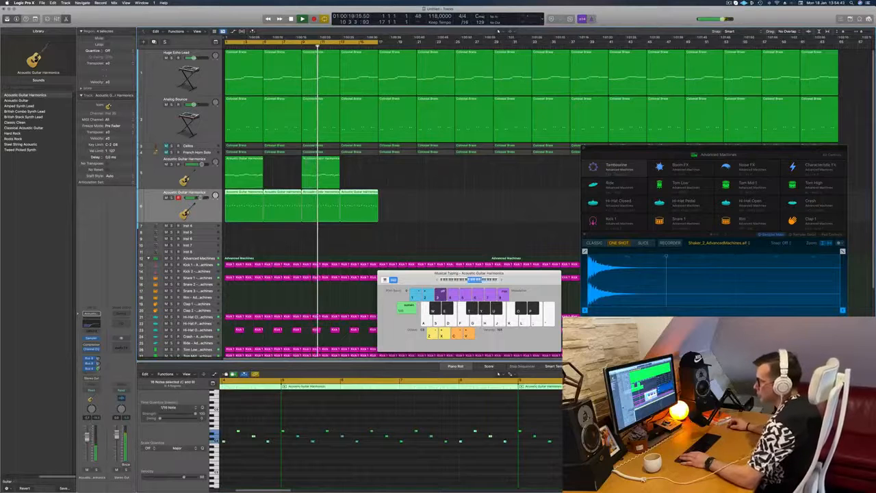
left_click(97, 325)
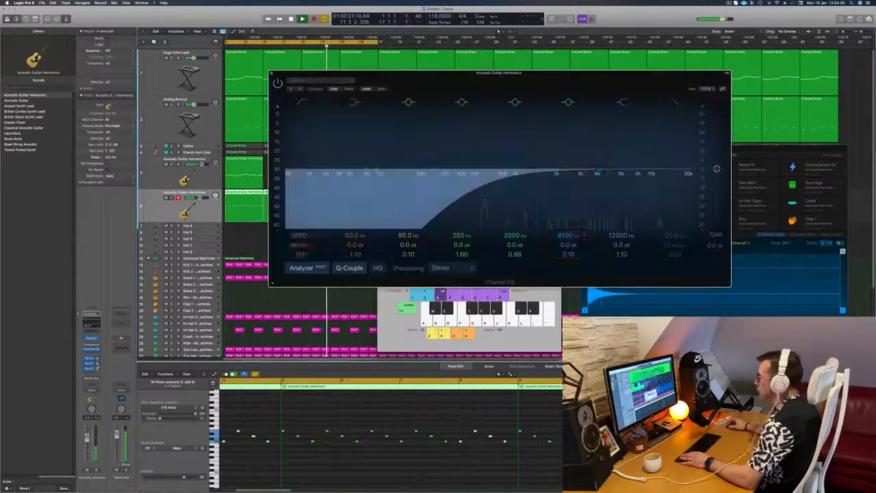
key("Return")
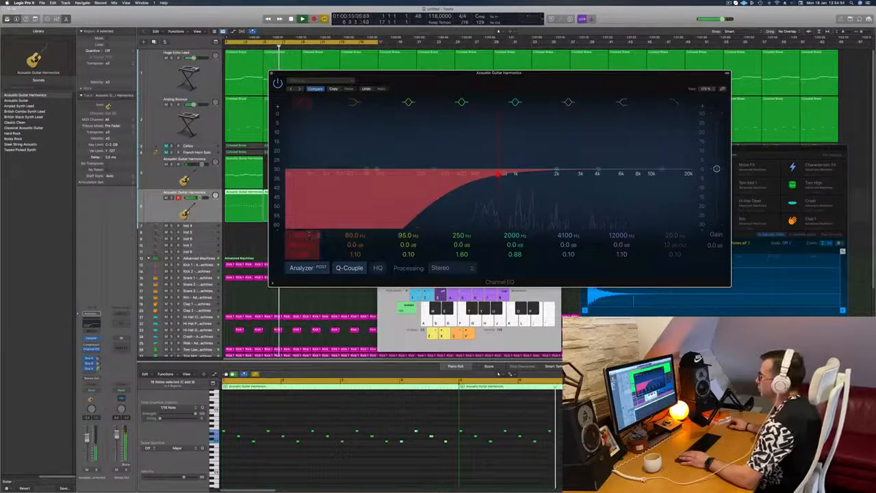
left_click(501, 173)
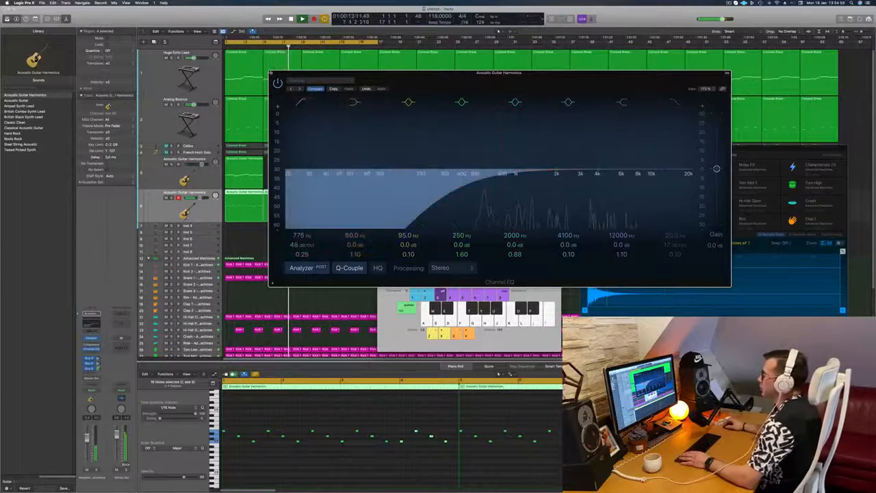
left_click(271, 73)
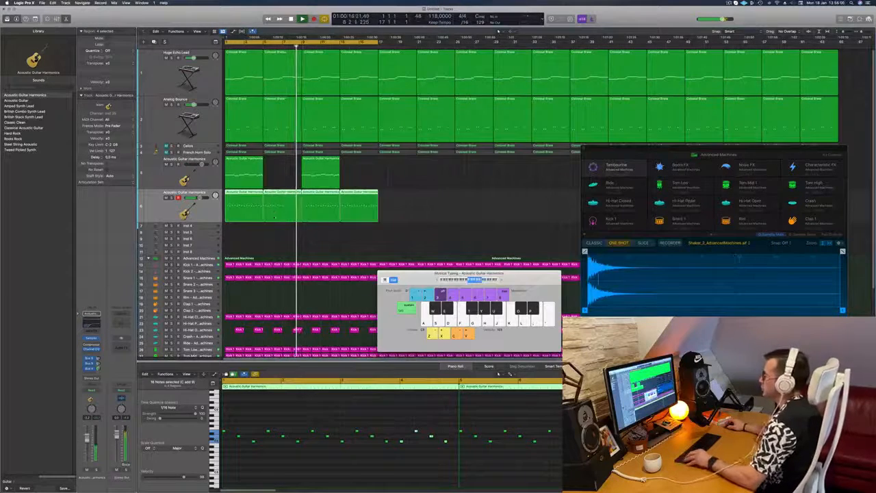
Duplicate the Acoustic Guitar Harmonics track, place the first melody region at the start of the new track and stop playback.
key("super+Left")
key("super+Left")
key("super+Left")
left_click(257, 230)
key("super+Right")
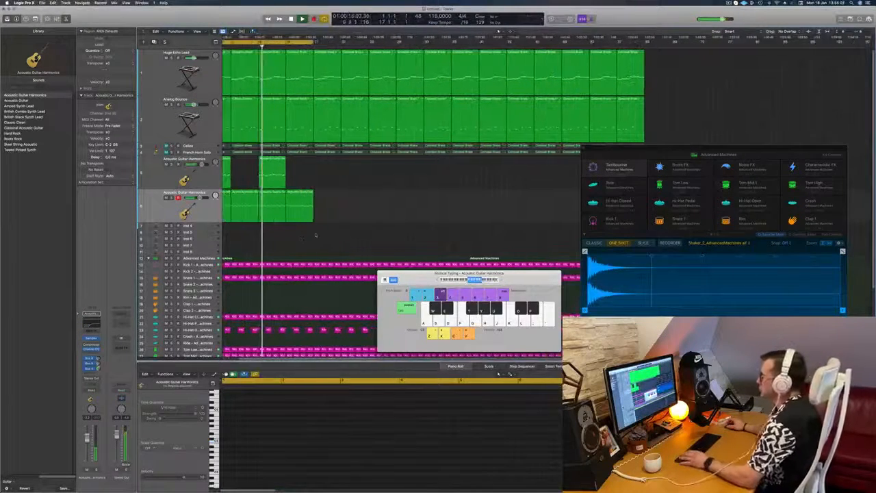
key("super+Right")
key("Return")
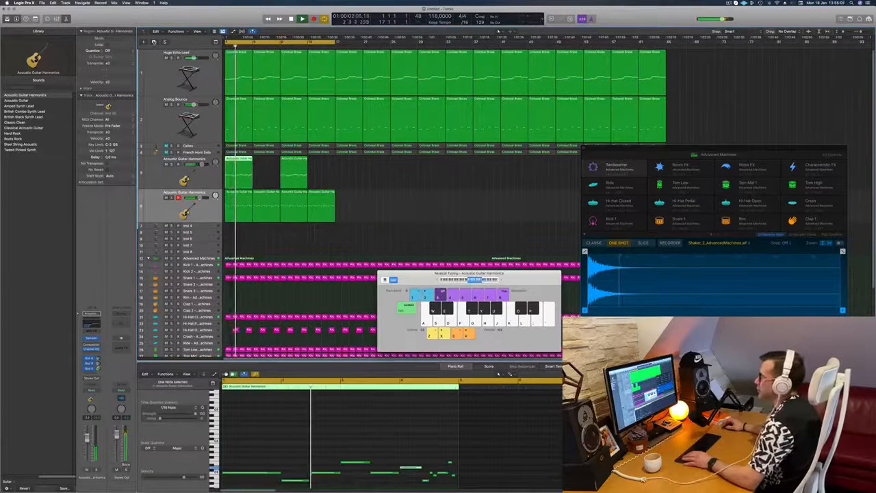
key("super+d")
key("r")
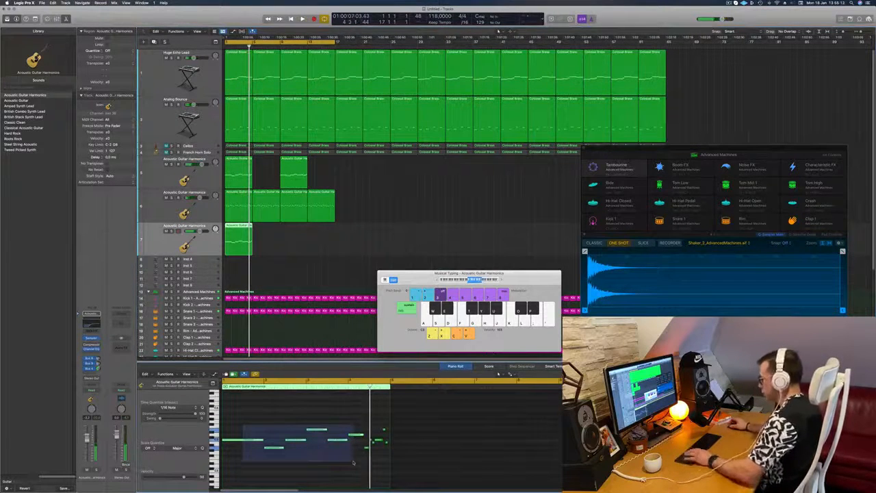
Delete the notes in the new region's first three bars, place the region at bars 5 and 13 and replay from the start.
left_click_drag(243, 424, 353, 463)
left_click_drag(249, 418, 331, 466)
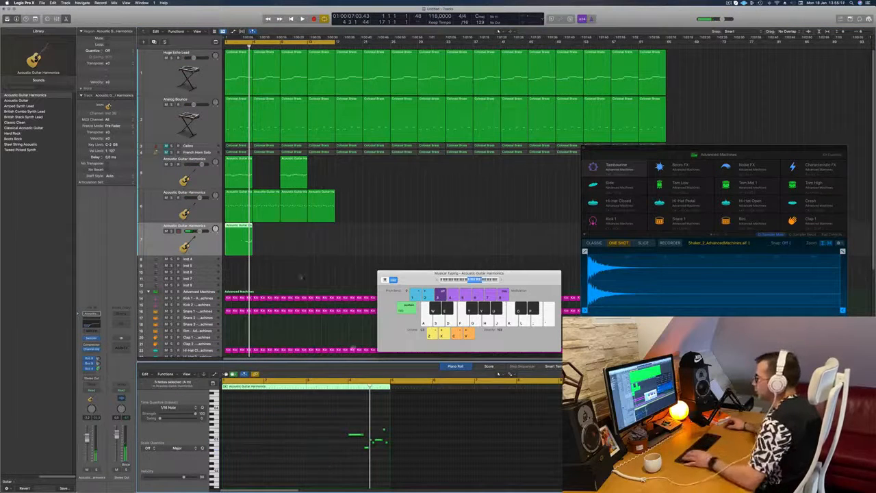
left_click_drag(240, 230, 323, 236)
key("Return")
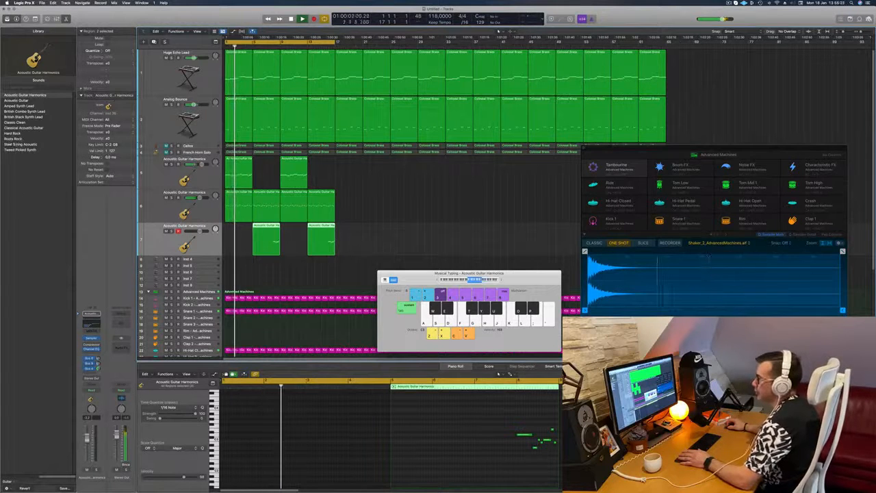
Load the Steel String Acoustic sound on the third guitar track and audition it within the arrangement.
left_click(15, 144)
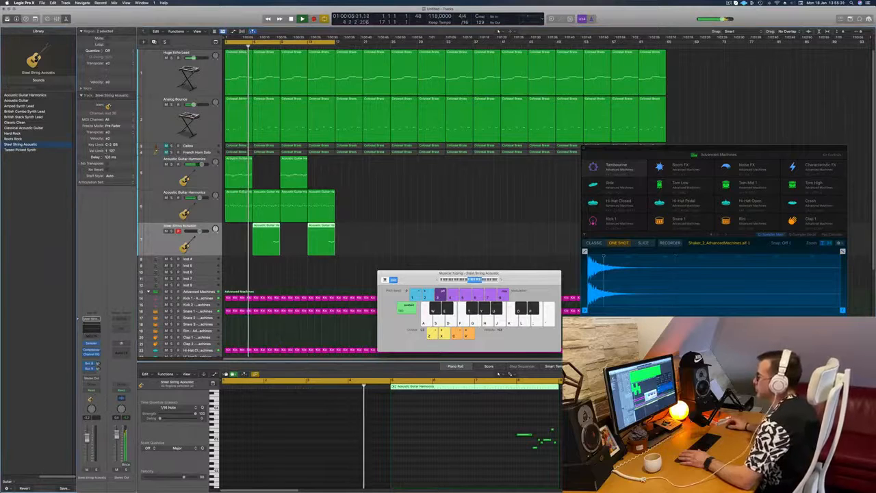
key("super+Left")
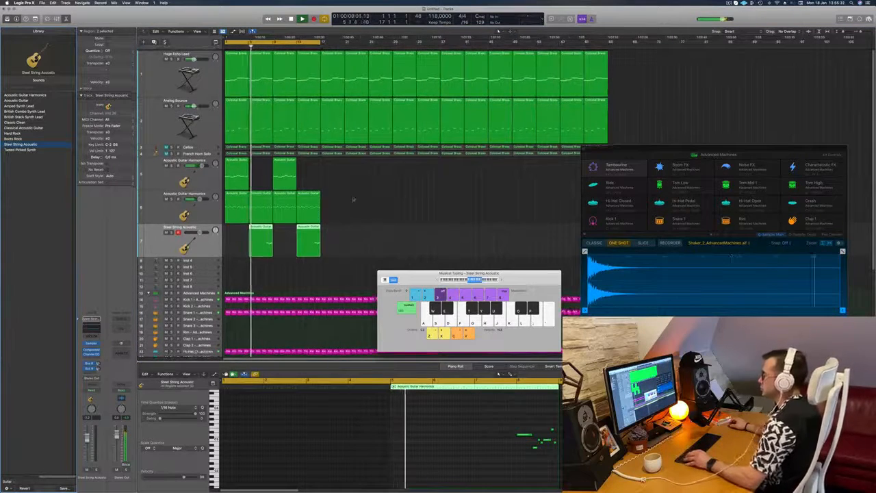
key("super+Up")
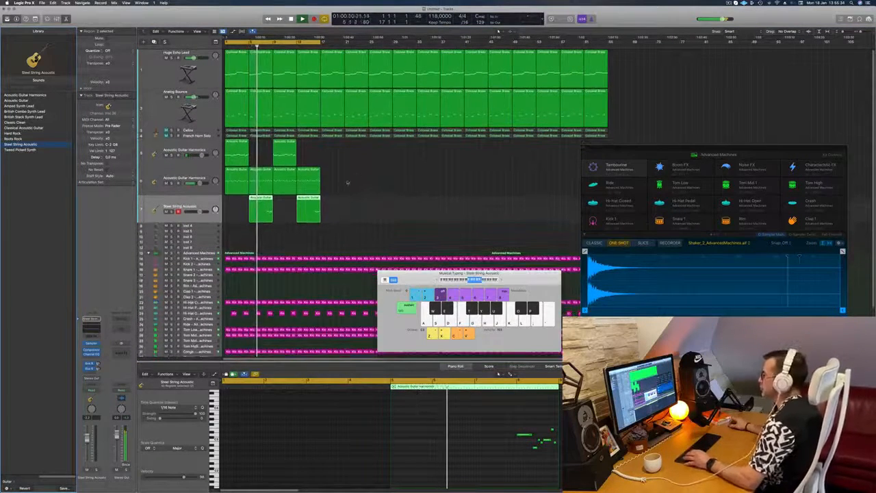
key("super+Right")
key("super+Right")
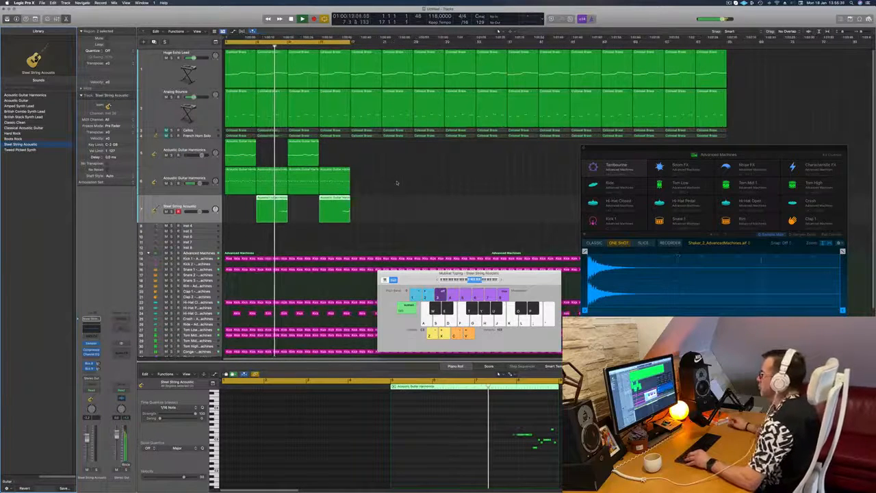
left_click(396, 183)
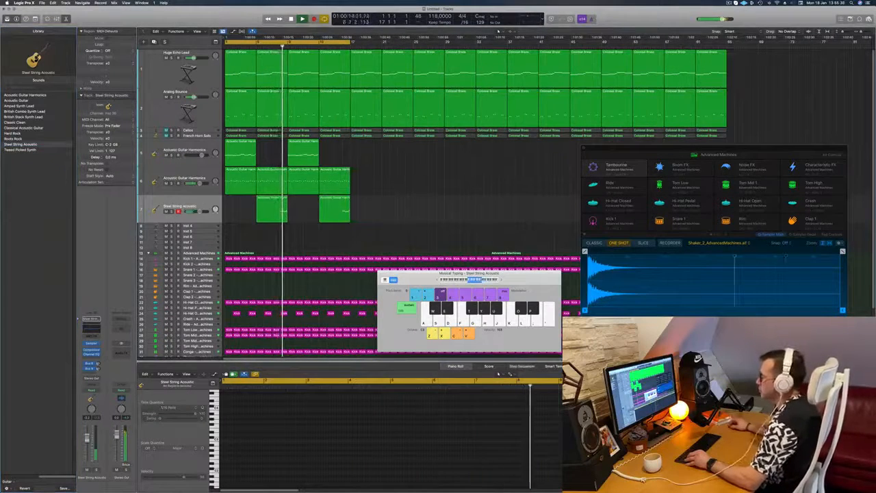
Add a send to Bus 5 (Small Room) on the Steel String Acoustic track.
left_click(92, 370)
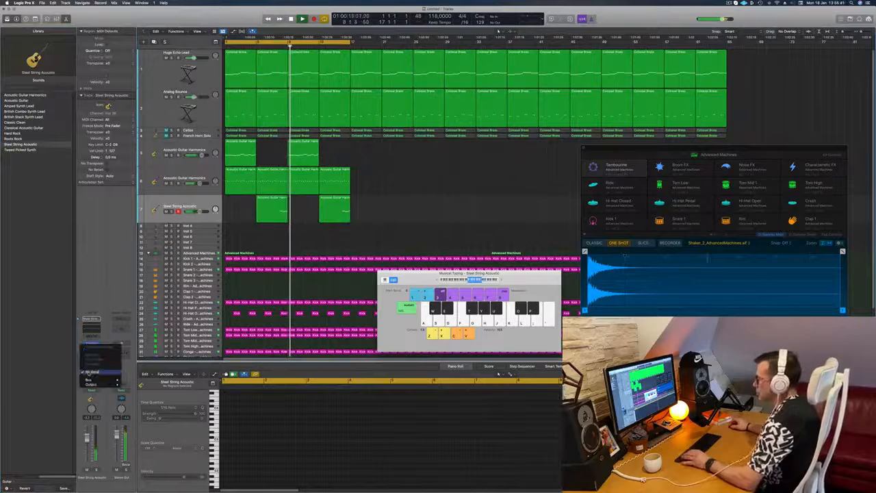
mouse_move(97, 381)
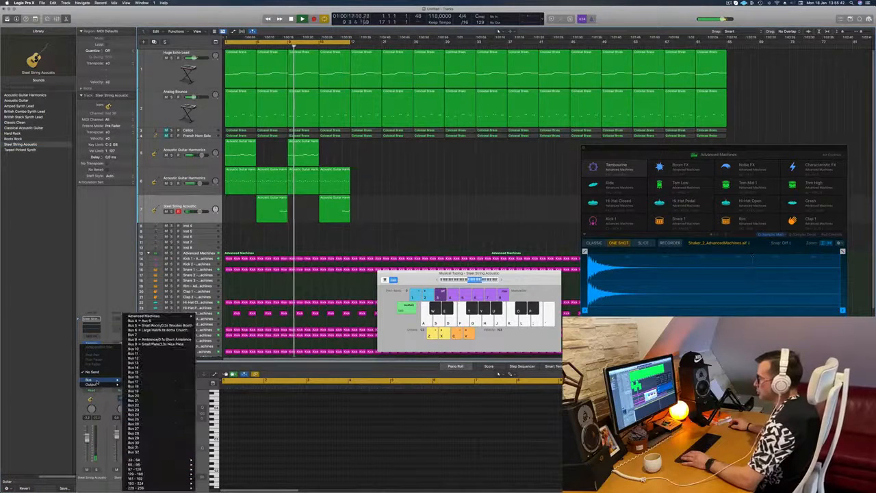
left_click(157, 325)
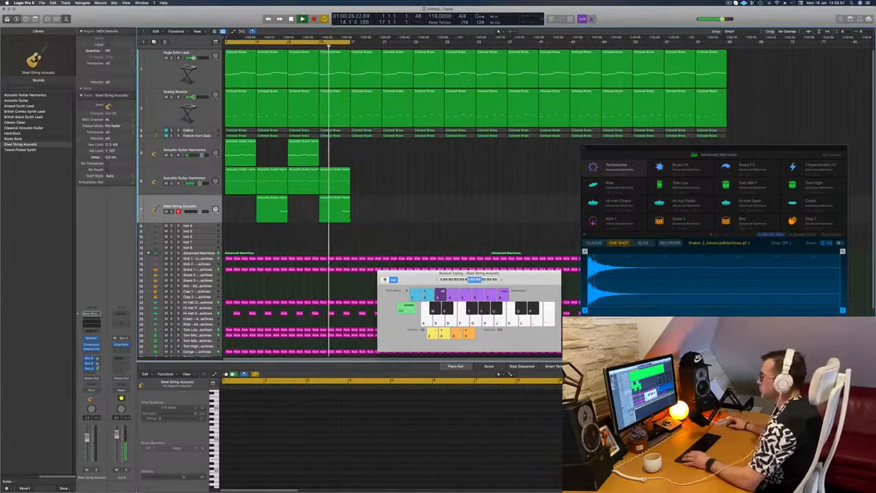
Rename the second guitar track Acoustic Harmonics and load the Amped Synth Lead sound on the third guitar track.
left_click(186, 174)
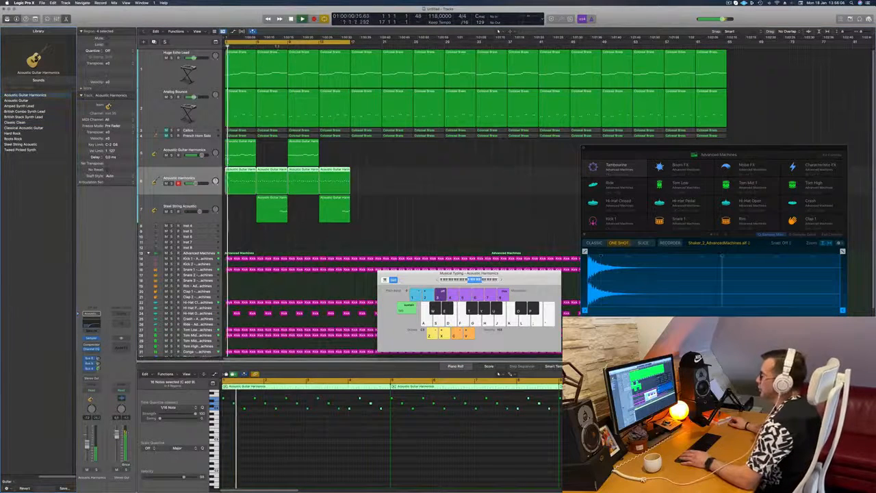
left_click(183, 204)
key("space")
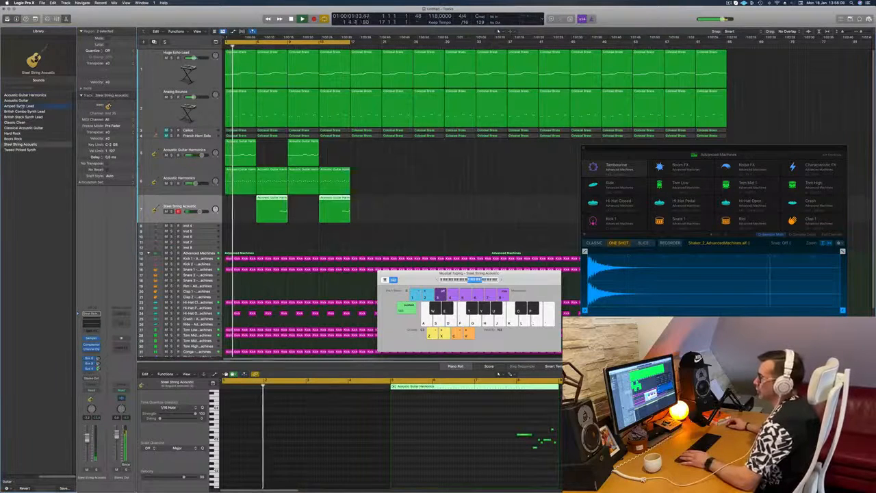
left_click(21, 106)
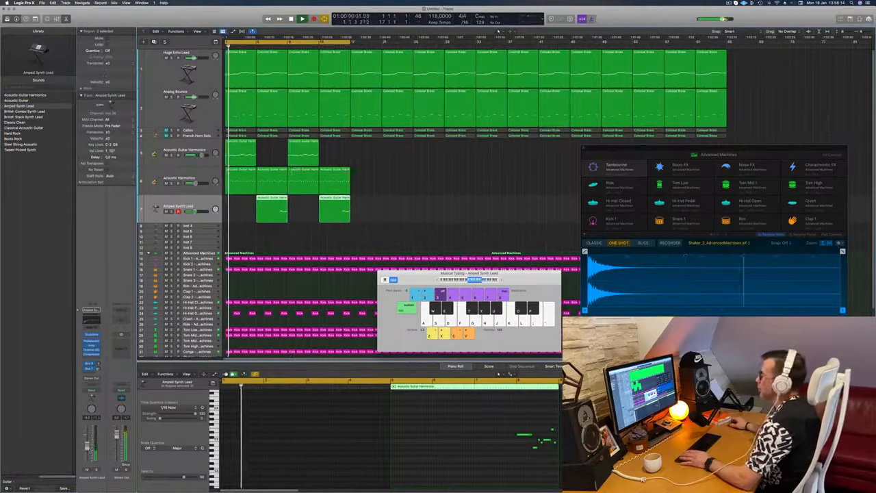
Add a send to Bus 4 (Aux 6) on the Amped Synth Lead track and audition it within the arrangement.
left_click(256, 237)
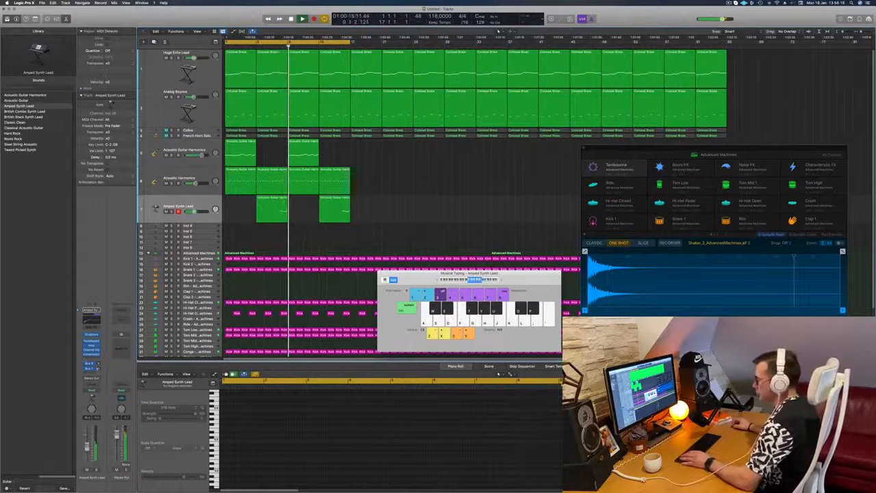
left_click(91, 368)
mouse_move(91, 380)
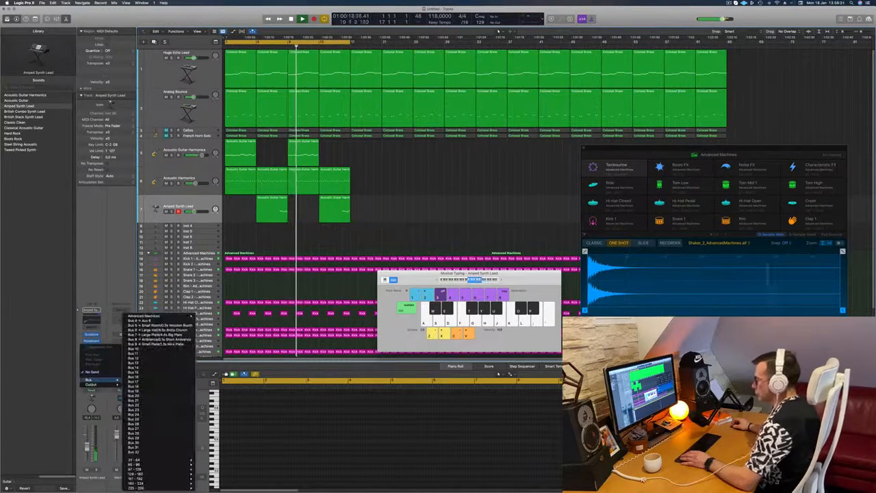
left_click(154, 320)
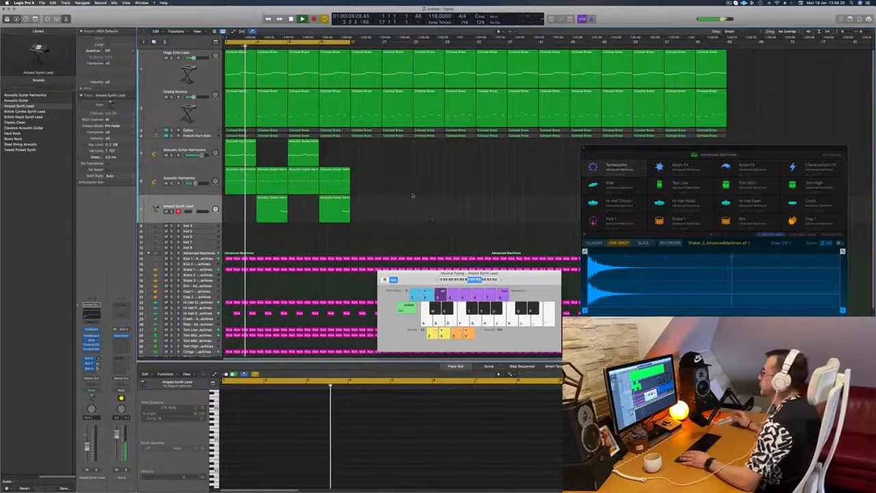
key("super+Left")
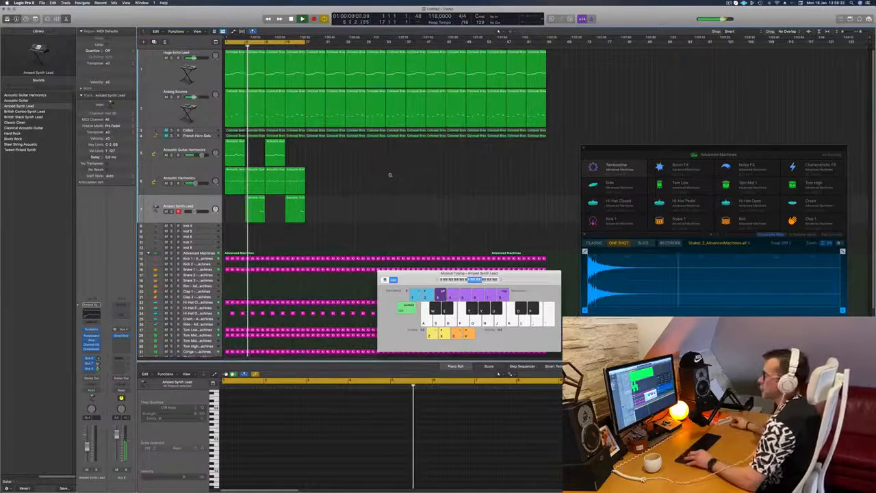
key("super+Right")
key("super+Right")
key("super+Left")
key("super+Right")
key("super+Right")
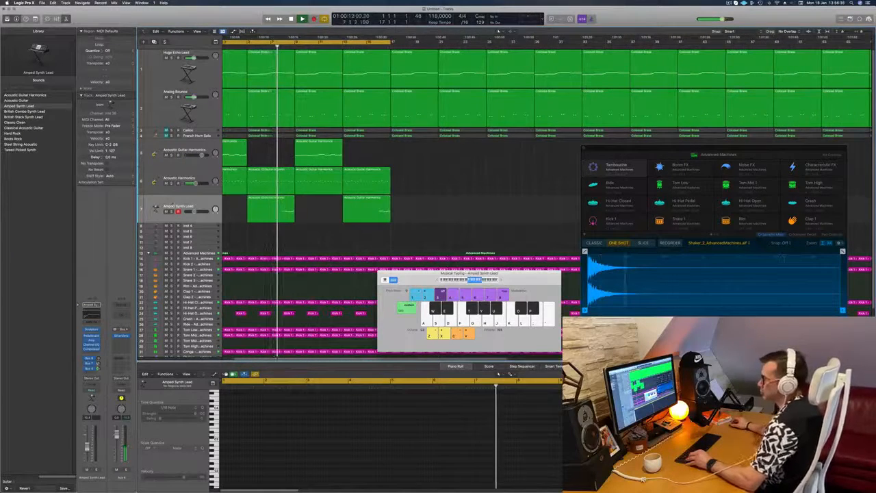
Load the Classic Clean sound on the third guitar track and audition it in the arrangement.
left_click(170, 208)
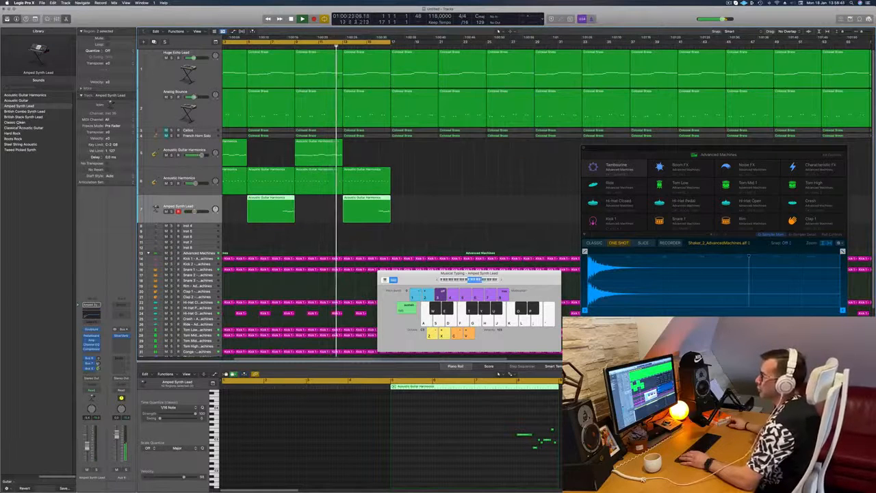
key("Down")
key("Down")
key("Down")
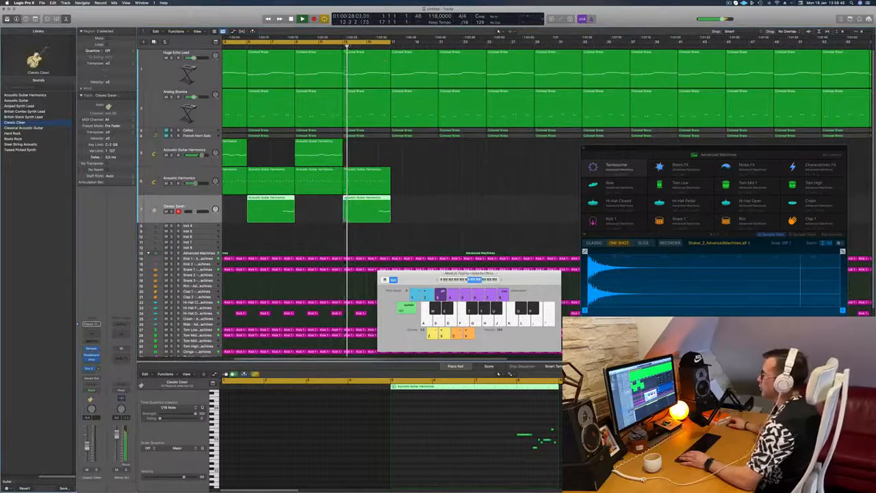
left_click(282, 46)
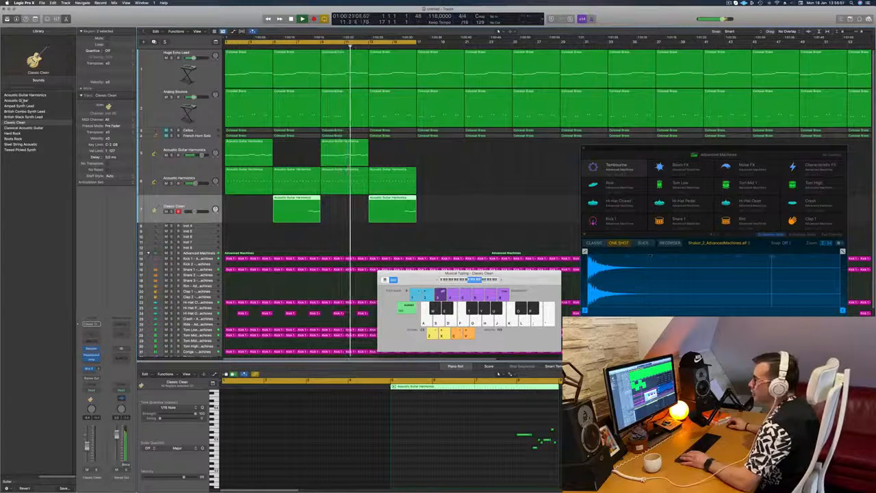
Load the Classical Acoustic Guitar sound on the third guitar track and add a send to Bus 4 (Aux 6).
left_click(24, 128)
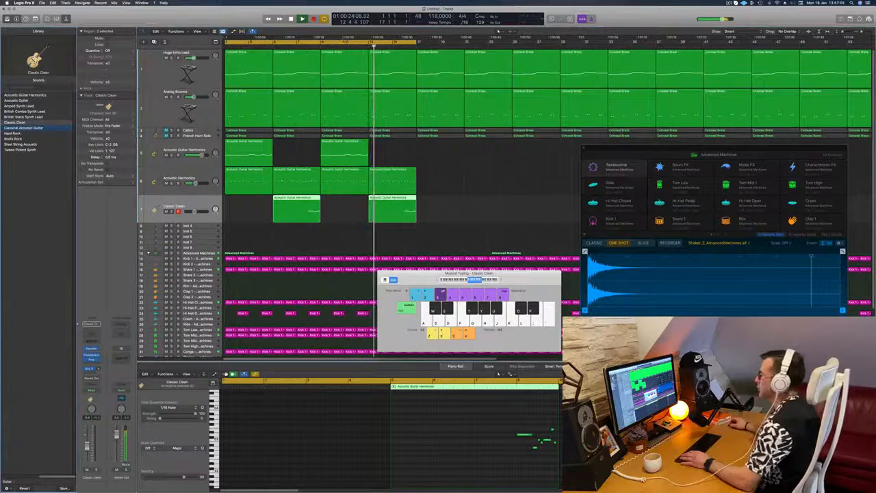
left_click(307, 47)
left_click(89, 373)
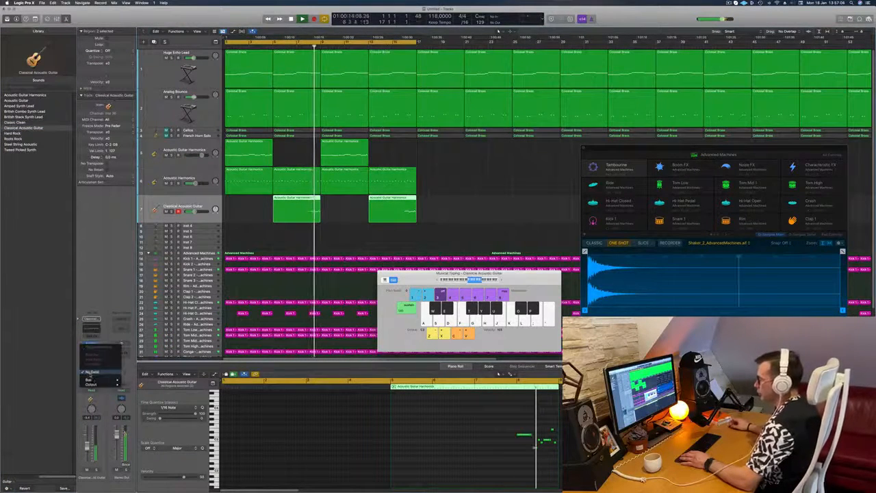
mouse_move(94, 380)
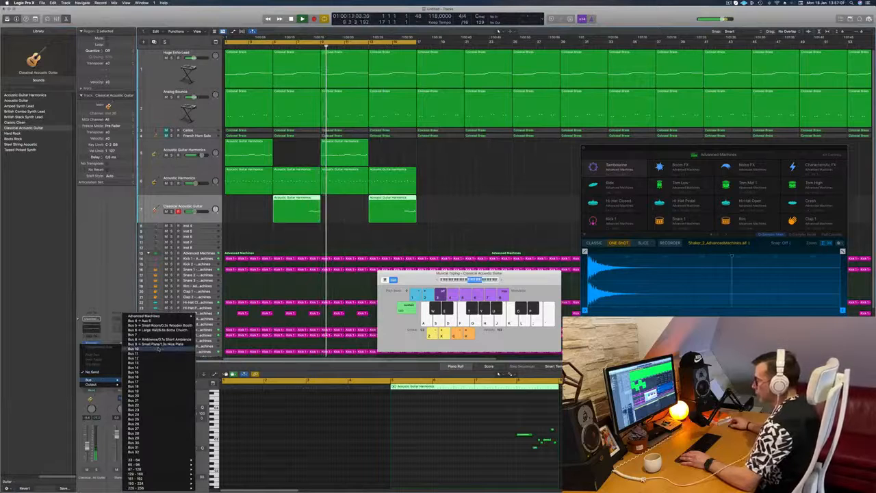
left_click(140, 320)
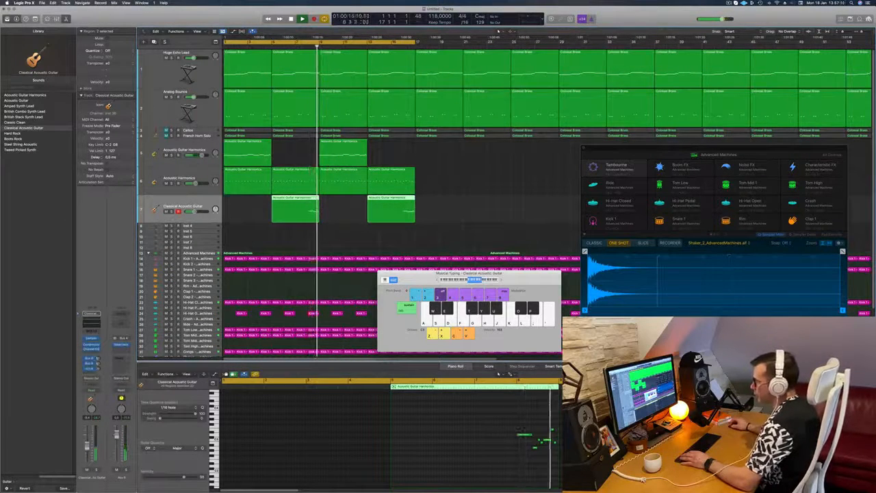
Play the arrangement from the start and compare the Classical Acoustic Guitar part with the Acoustic Harmonics track.
key("Return")
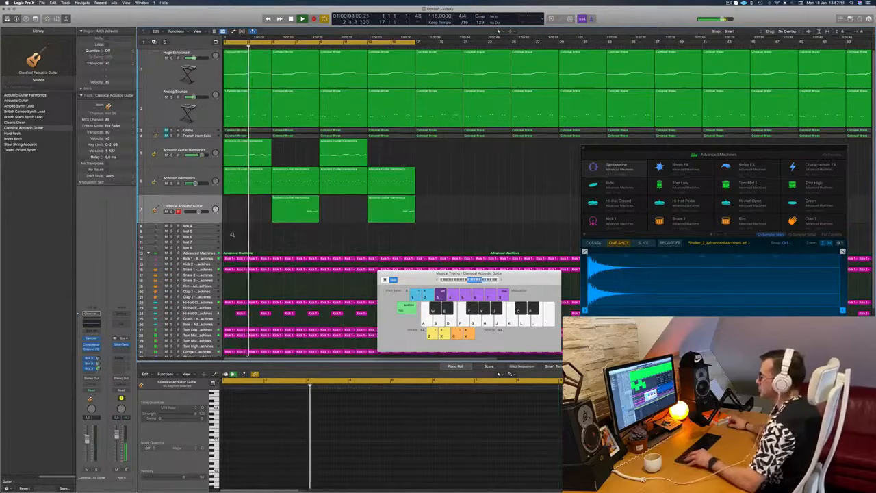
key("super+Left")
key("super+Left")
key("super+Left")
key("super+Up")
key("super+Up")
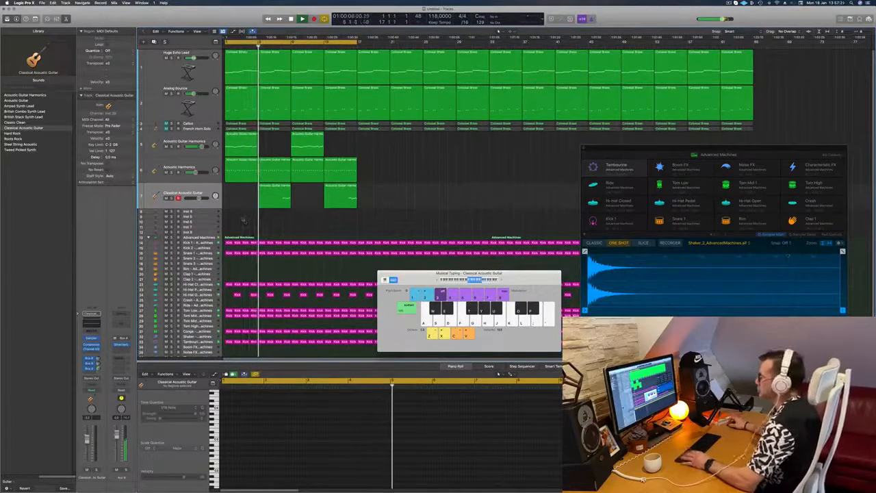
key("super+Up")
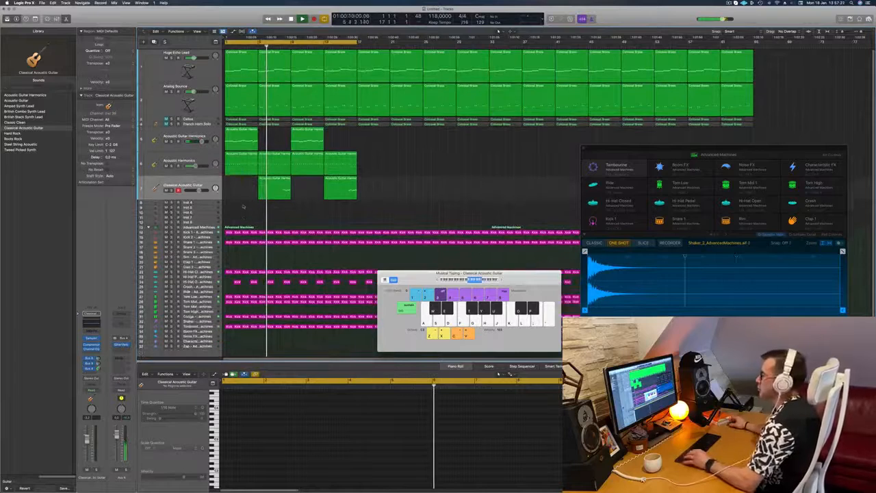
key("Up")
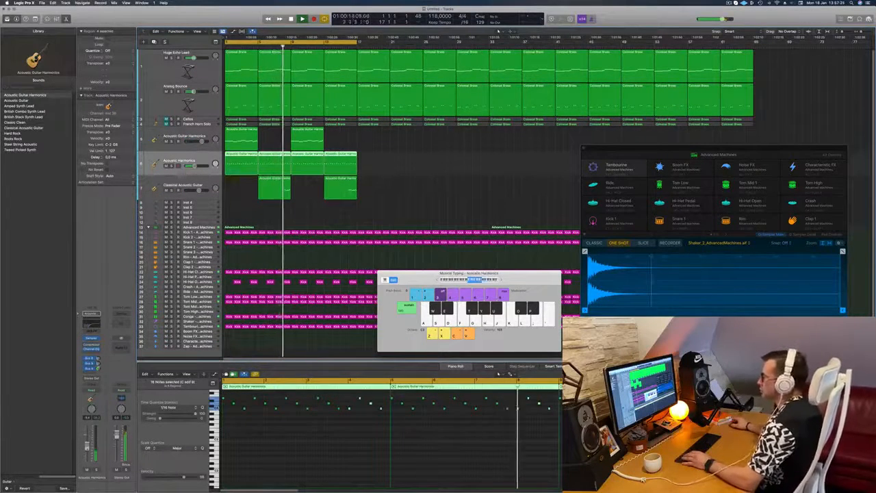
left_click(401, 169)
key("Down")
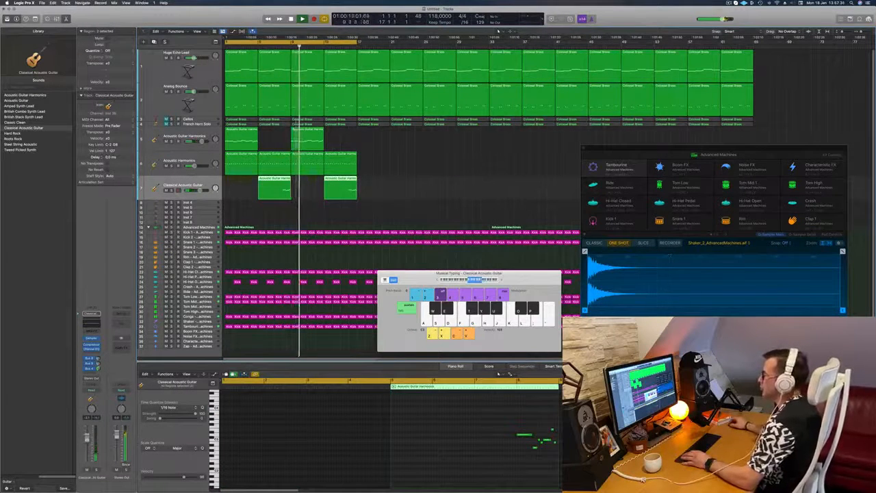
key("r")
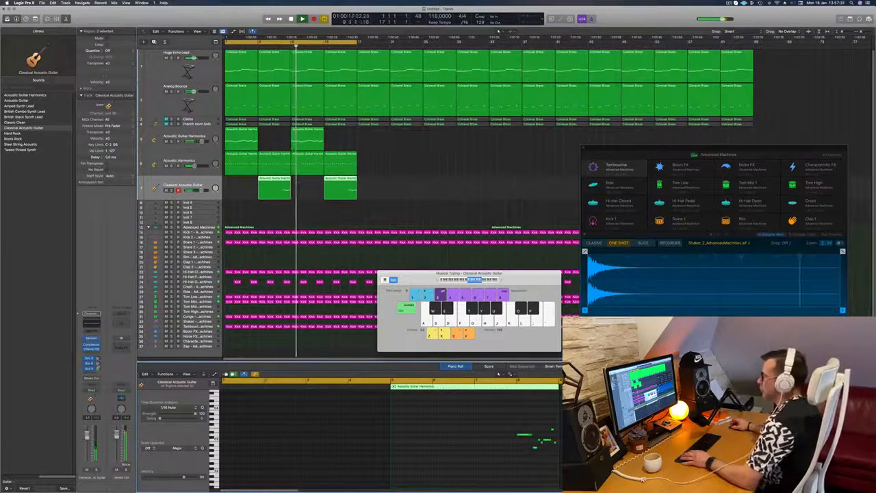
key("Return")
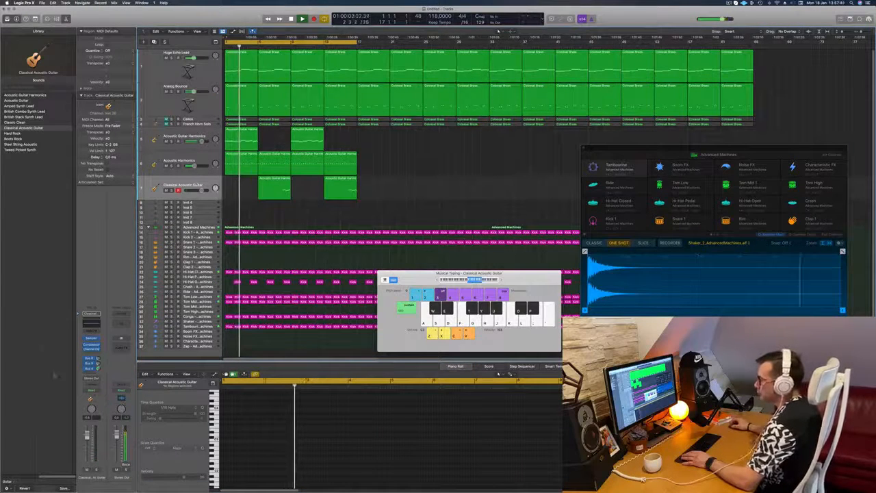
Add a send to Bus 7 on the Classical Acoustic Guitar track and insert a stereo Tape Delay on its aux channel.
left_click(91, 374)
mouse_move(96, 380)
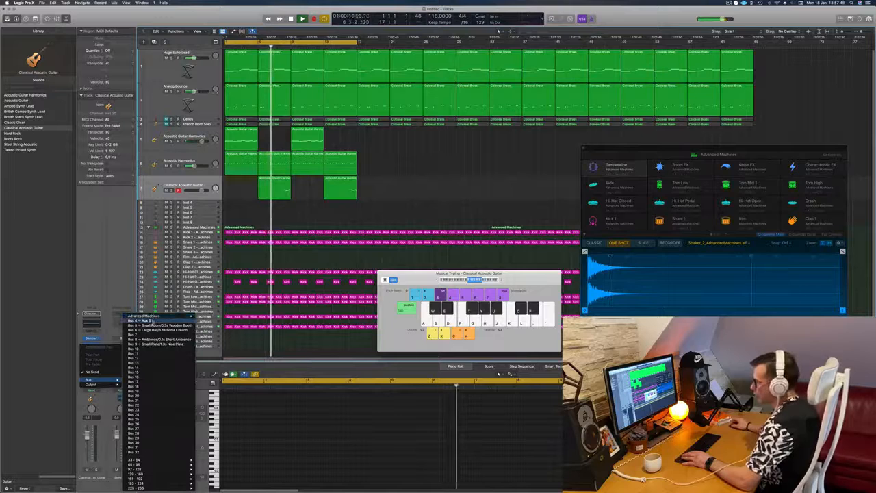
left_click(157, 336)
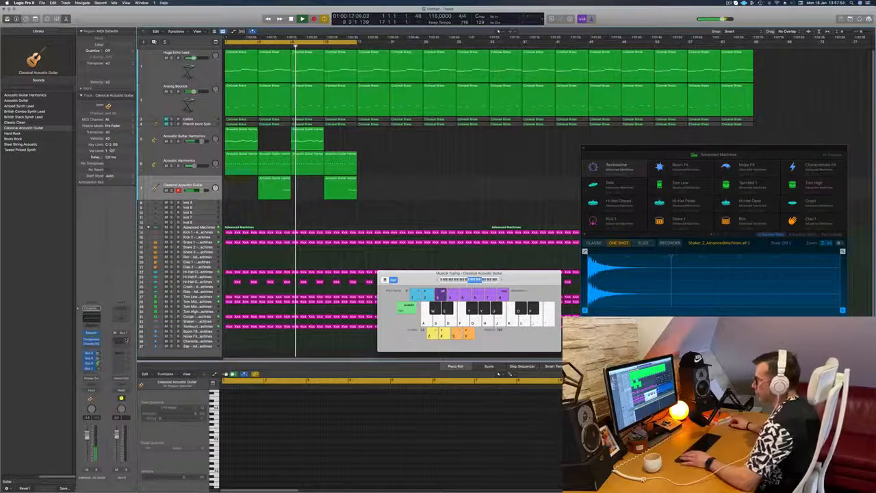
left_click(126, 339)
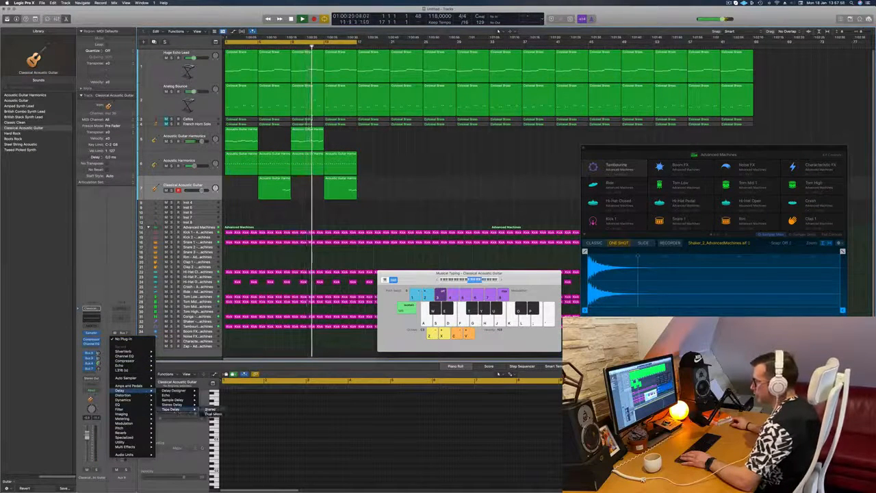
left_click(213, 409)
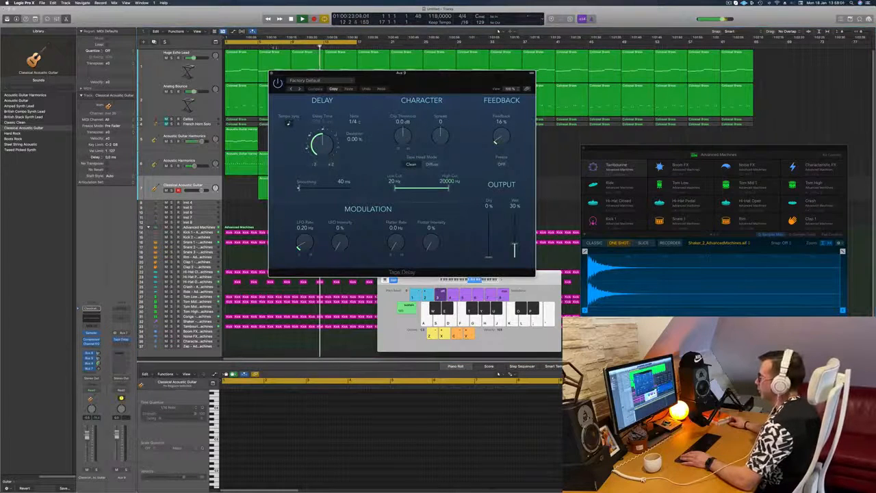
Set the Tape Delay's wet output to 100% and feedback to 49%, and close the plug-in window.
left_click_drag(515, 248, 481, 198)
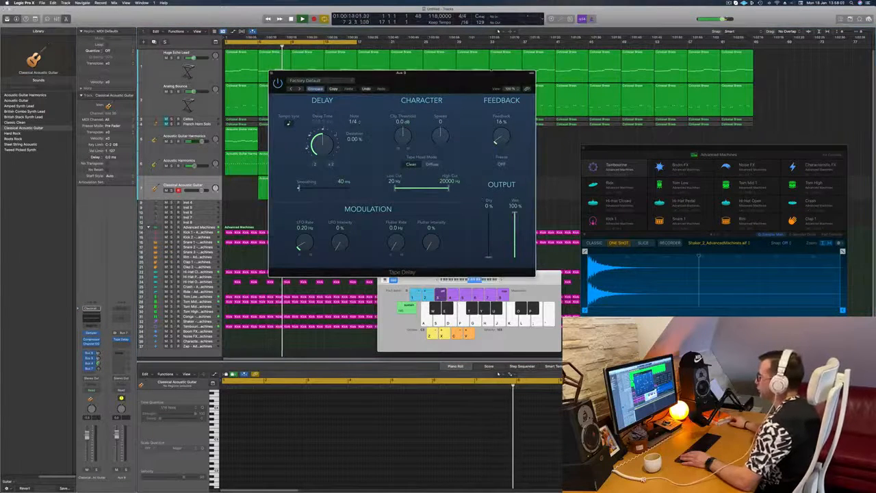
left_click_drag(435, 72, 718, 98)
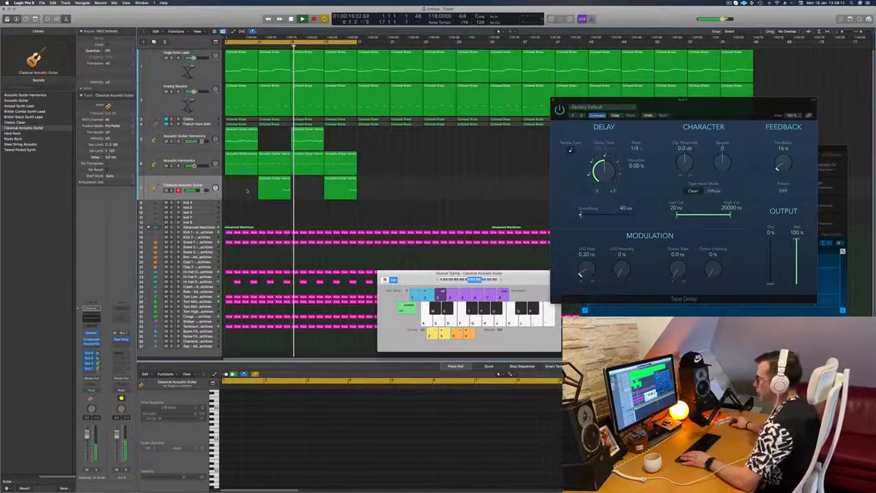
left_click_drag(685, 101, 488, 160)
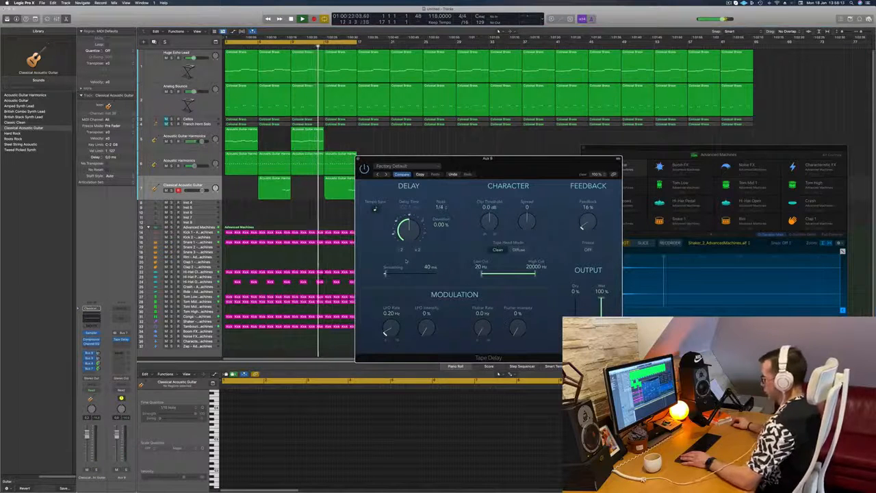
left_click_drag(586, 221, 586, 207)
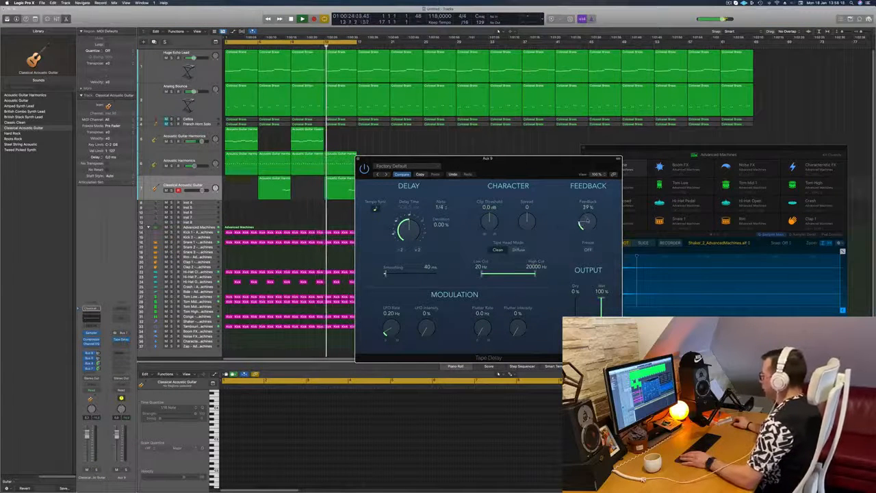
left_click_drag(451, 186, 521, 186)
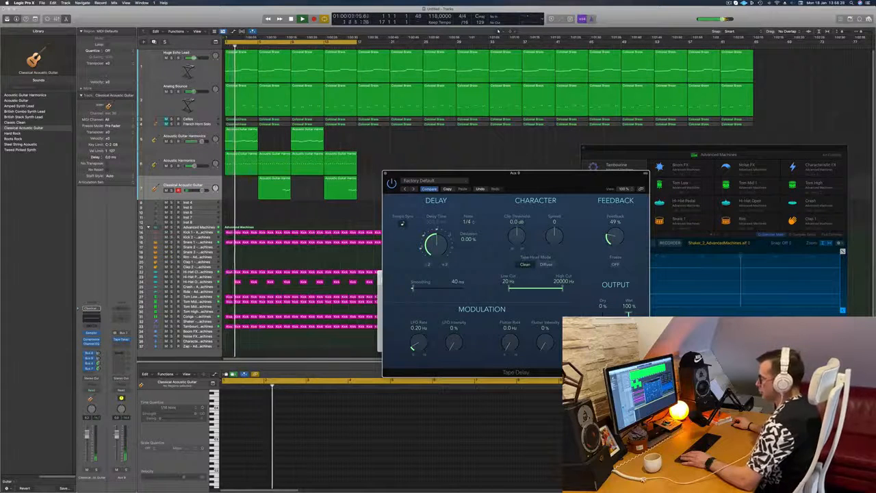
left_click(355, 214)
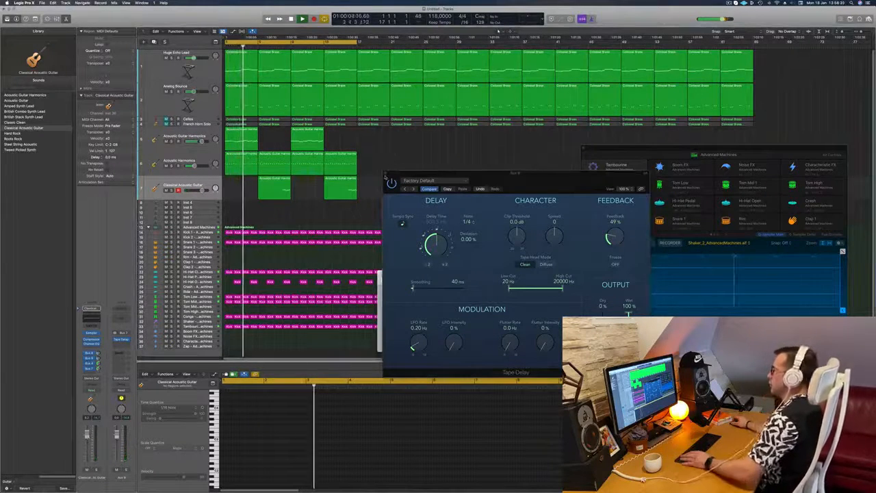
key("super+k")
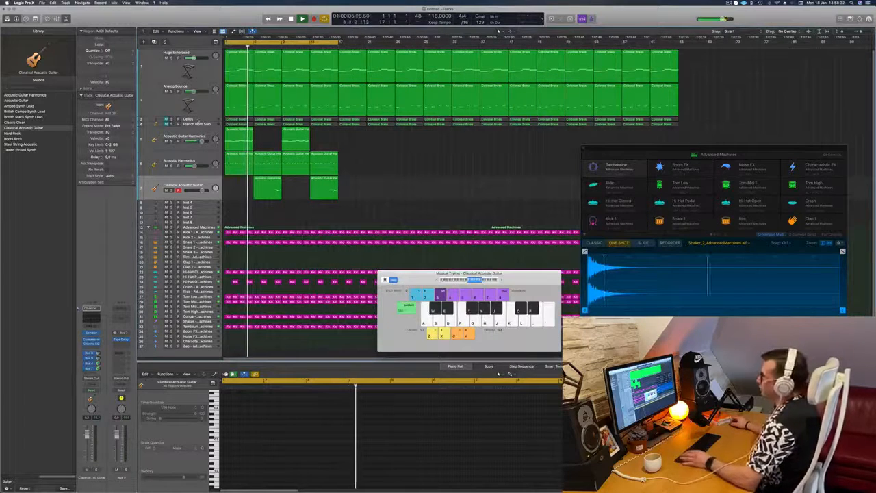
Open the Channel EQ on the Cellos track during playback and turn on its frequency analyzer.
left_click(195, 120)
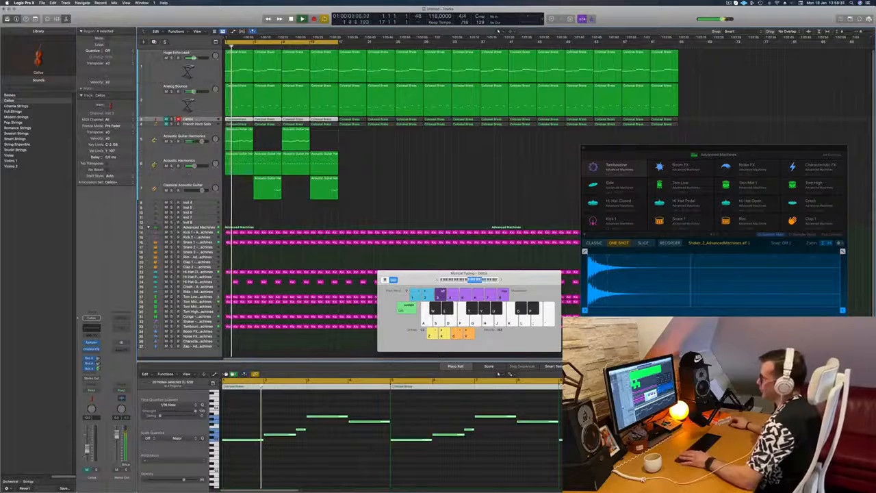
left_click(171, 166)
left_click(171, 165)
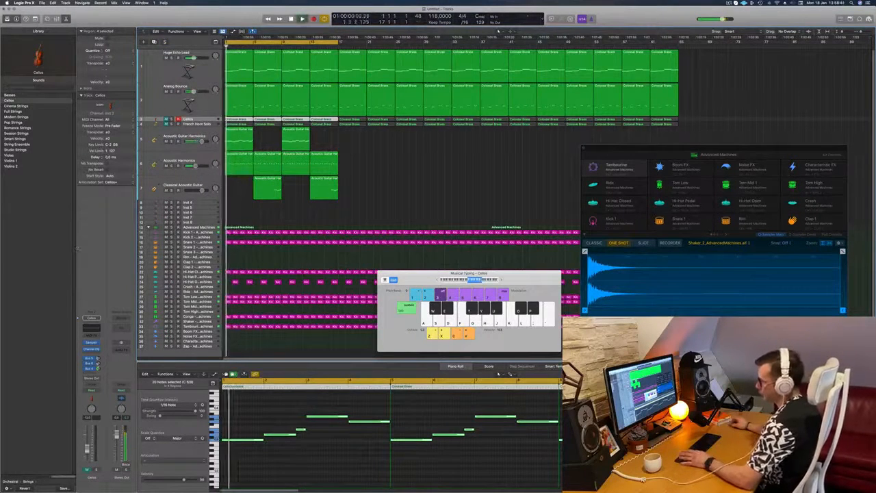
key("space")
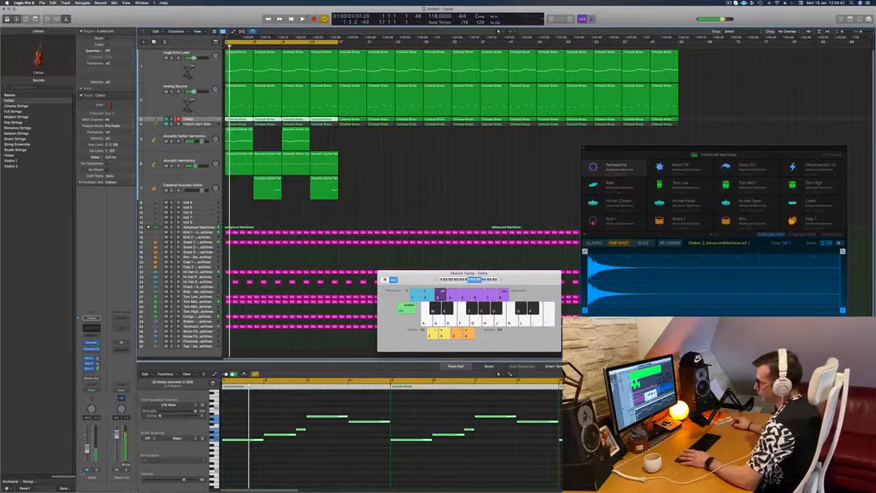
left_click(91, 327)
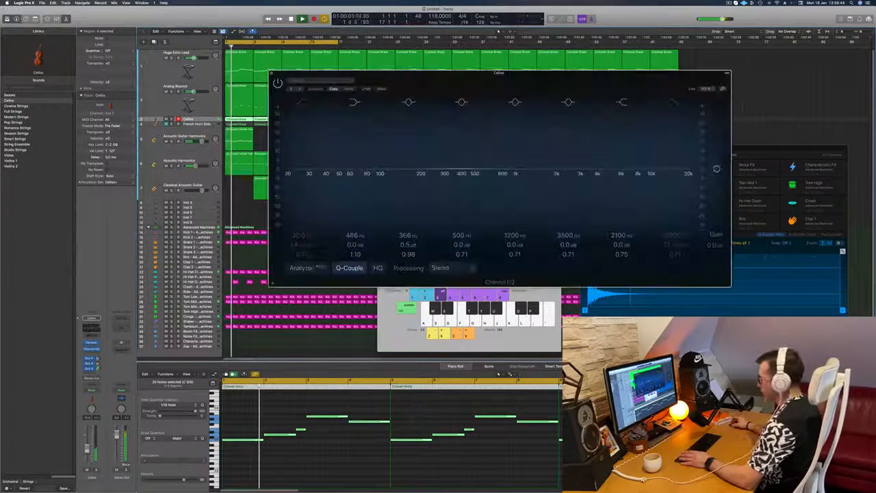
left_click(299, 267)
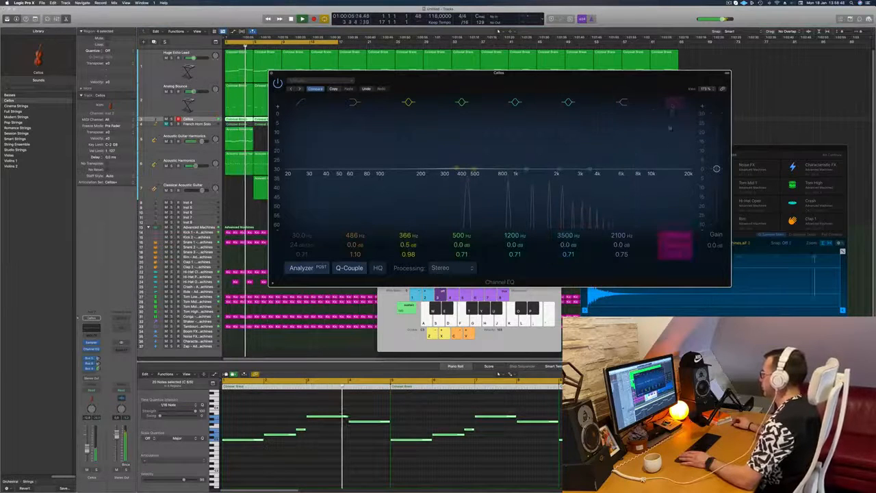
Try a 1350 Hz high cut on the Cellos EQ, switch it off, and set the low cut to 650 Hz instead.
left_click_drag(661, 152, 515, 161)
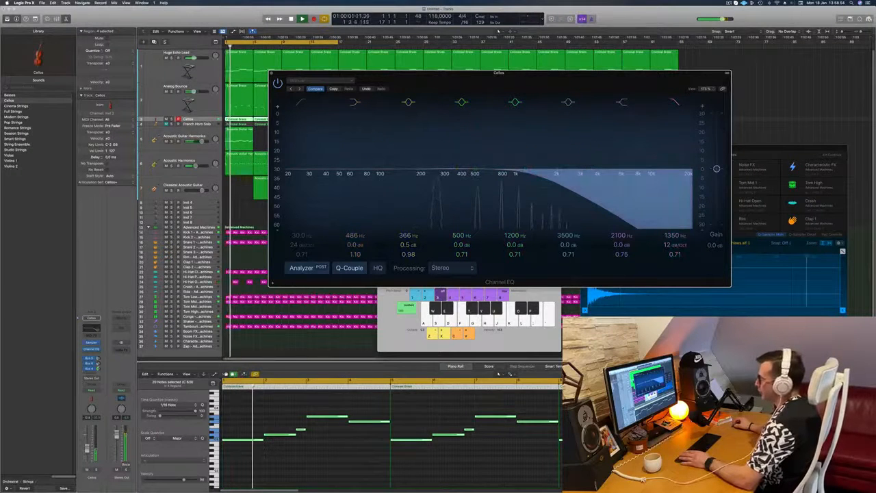
left_click(675, 102)
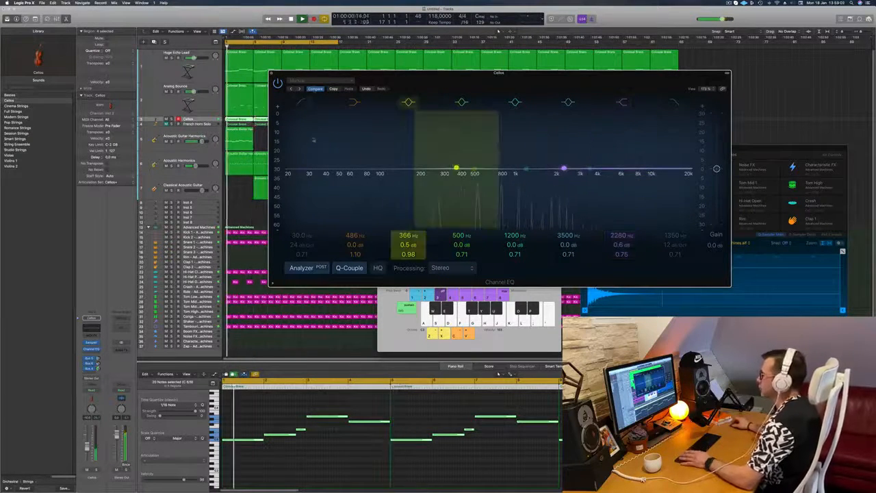
left_click_drag(302, 104, 478, 139)
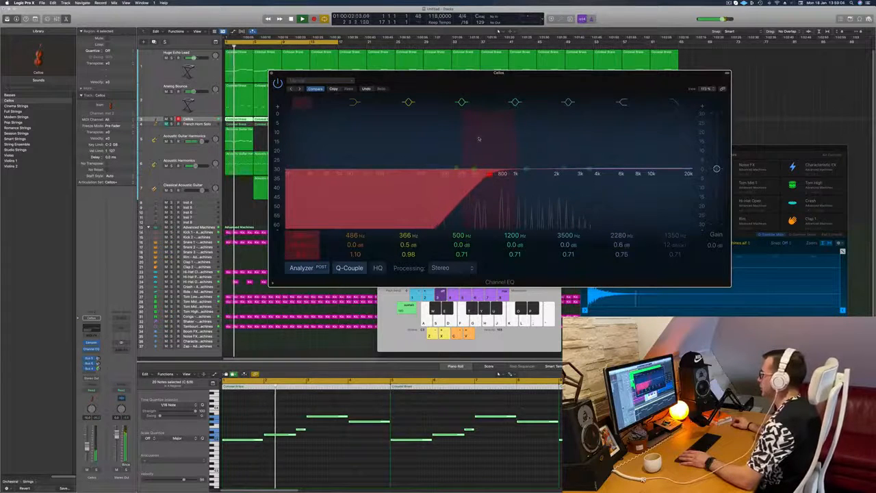
key("Return")
key("super+w")
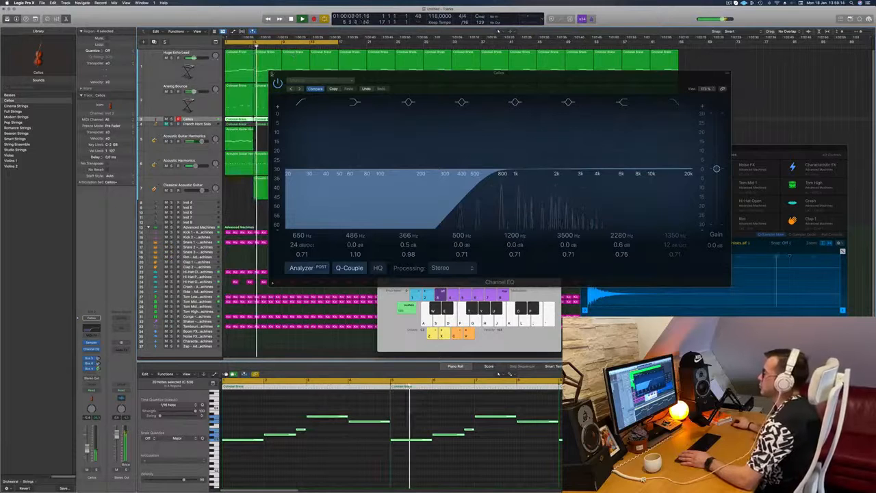
key("super+w")
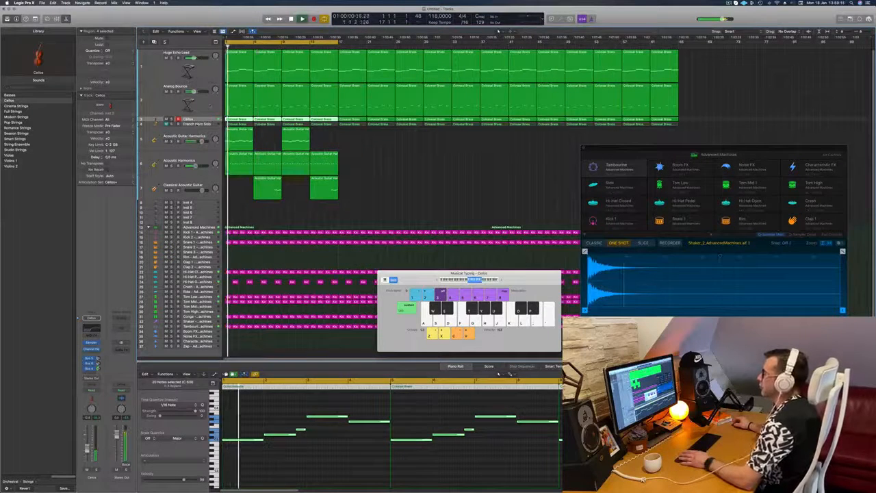
Check the French Horn Solo track in solo and set its Channel EQ low cut to 474 Hz, closing the EQ window.
key("Down")
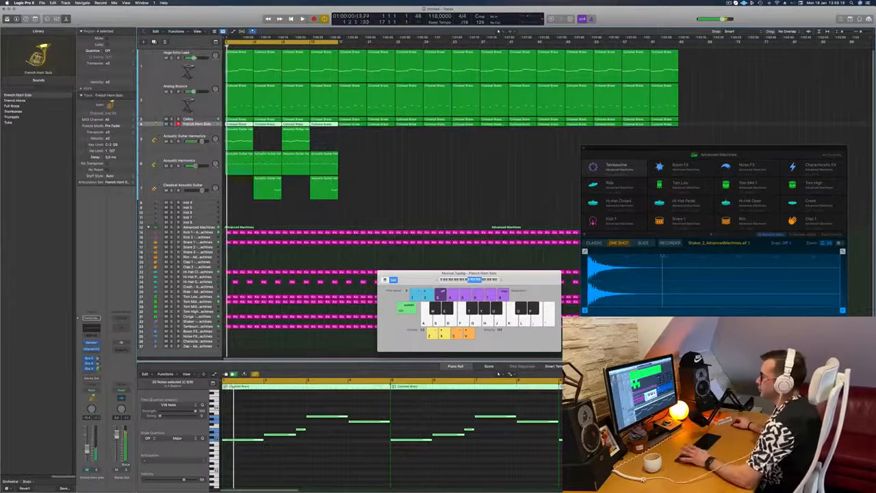
key("s")
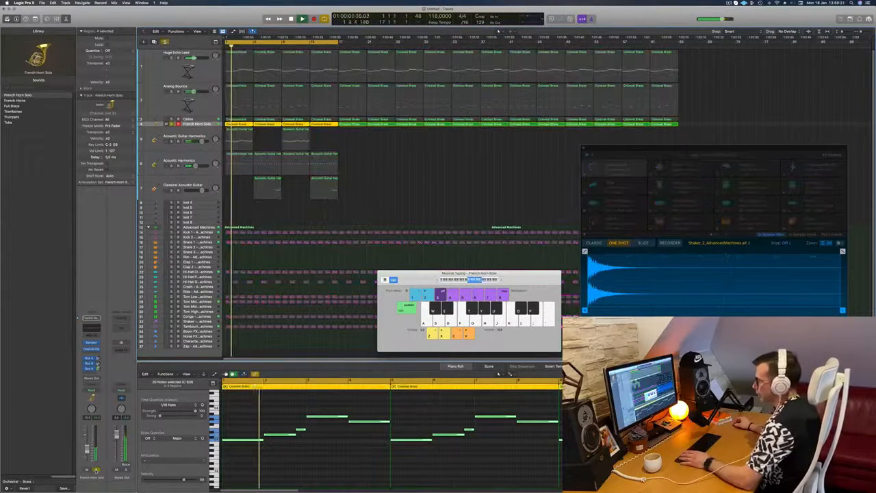
key("s")
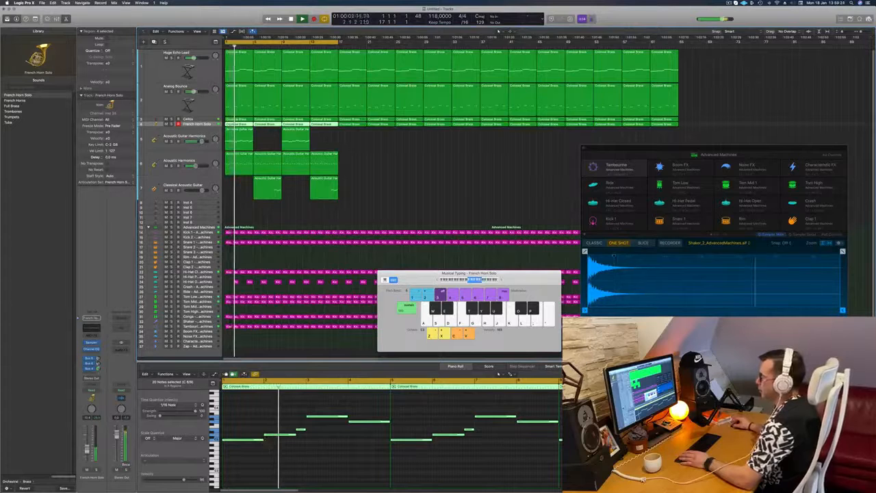
left_click(93, 330)
left_click_drag(299, 103, 474, 131)
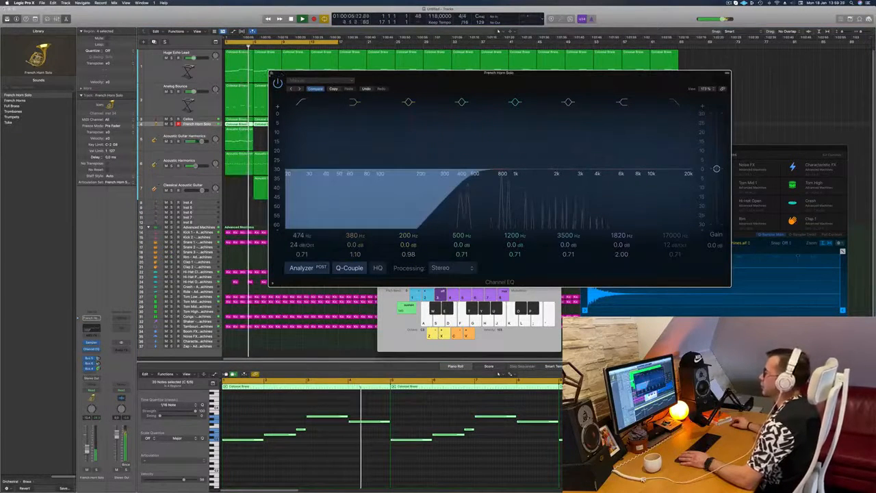
left_click(272, 73)
Copy all regions on the three guitar tracks to bar 17 and extend the cycle range to bar 33 for playback.
key("super+Left")
key("space")
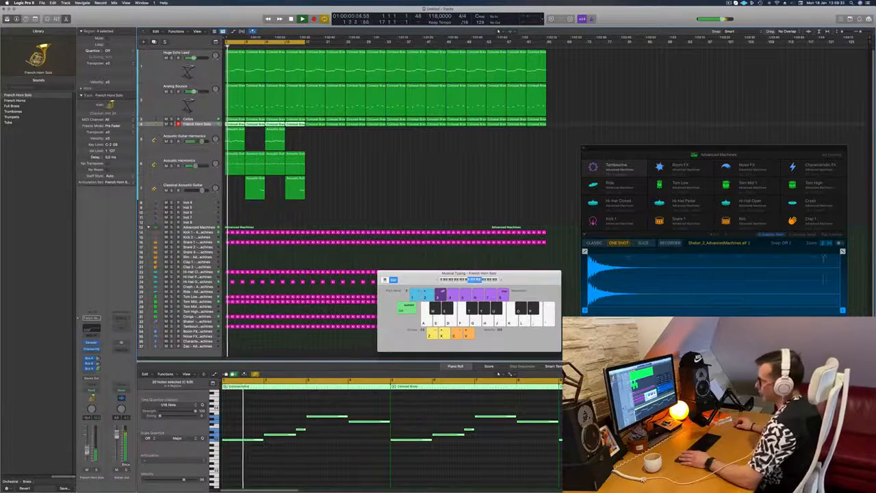
key("Up")
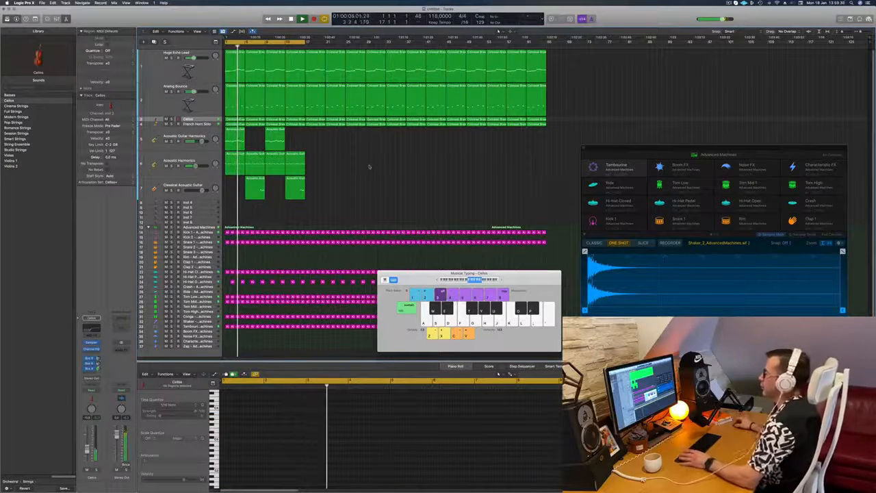
key("cmd+Right")
key("cmd+Left")
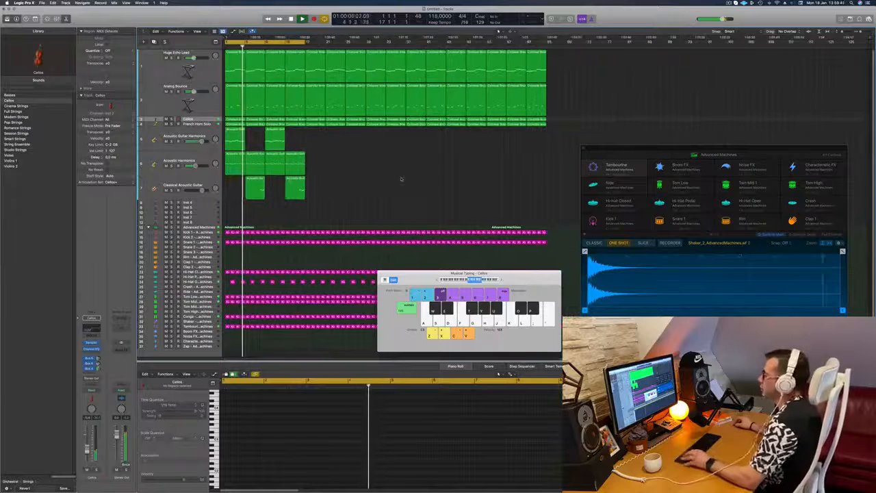
key("cmd+Right")
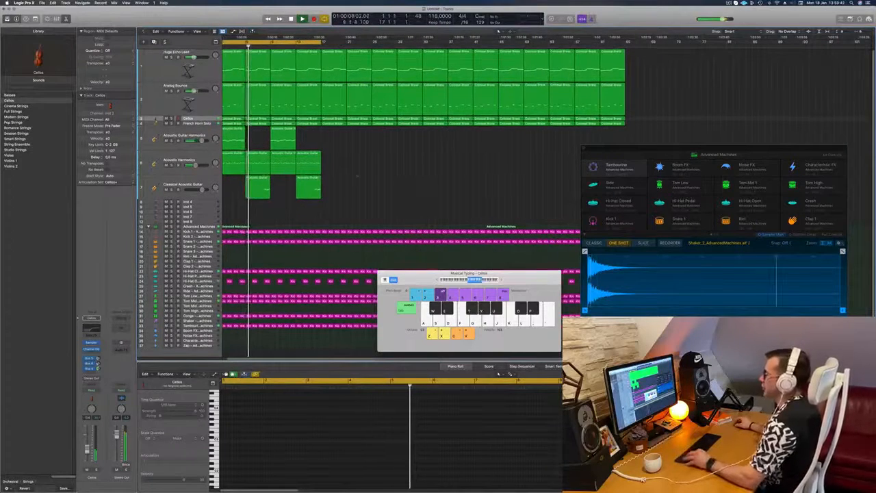
key("cmd+Up")
key("cmd+Up")
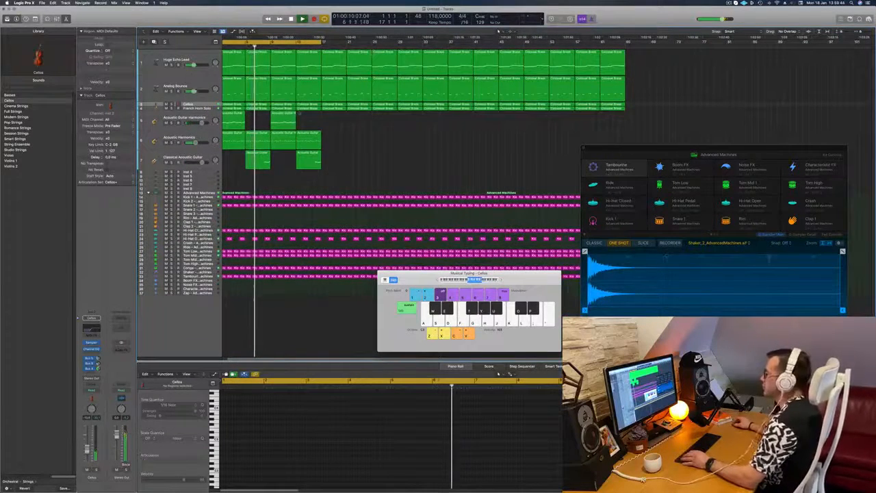
left_click(232, 106)
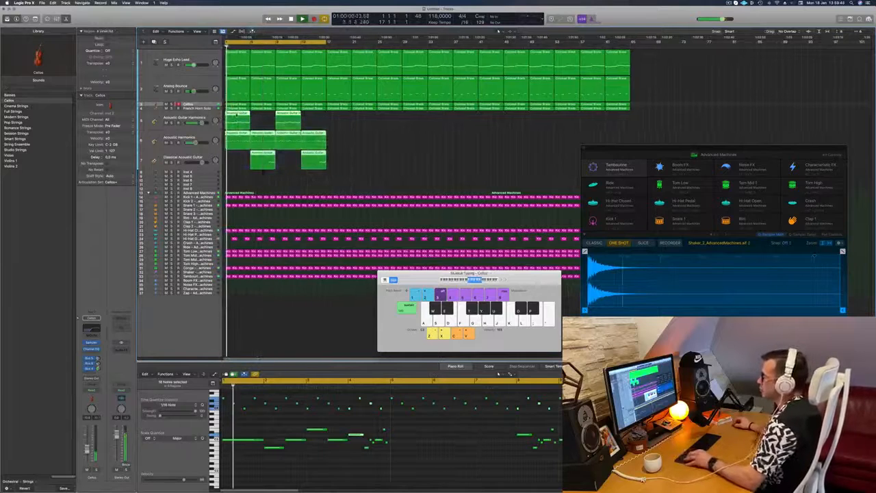
left_click_drag(239, 119, 338, 122)
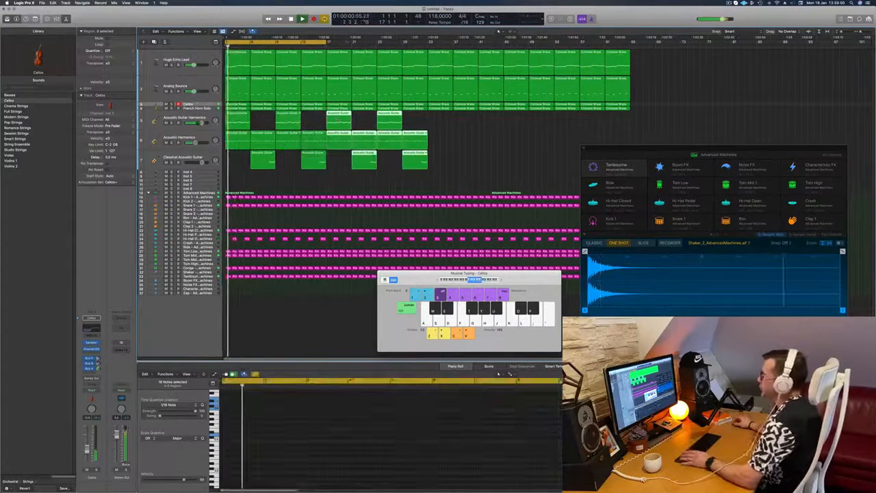
left_click_drag(325, 42, 428, 43)
key("space")
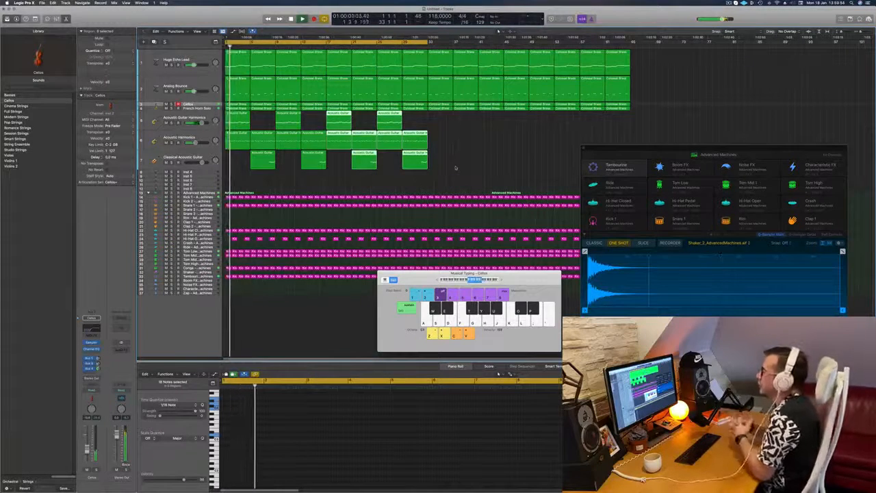
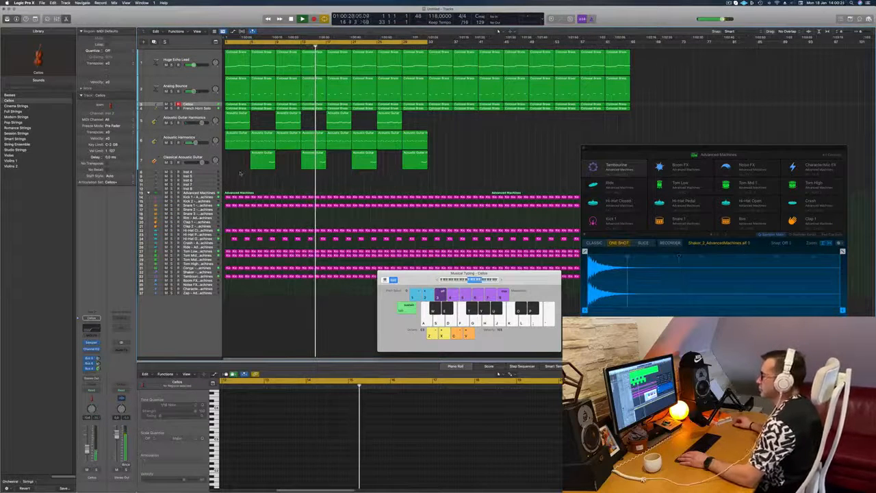
Listen to the Classical Acoustic Guitar track in solo and back in the full arrangement.
left_click(204, 157)
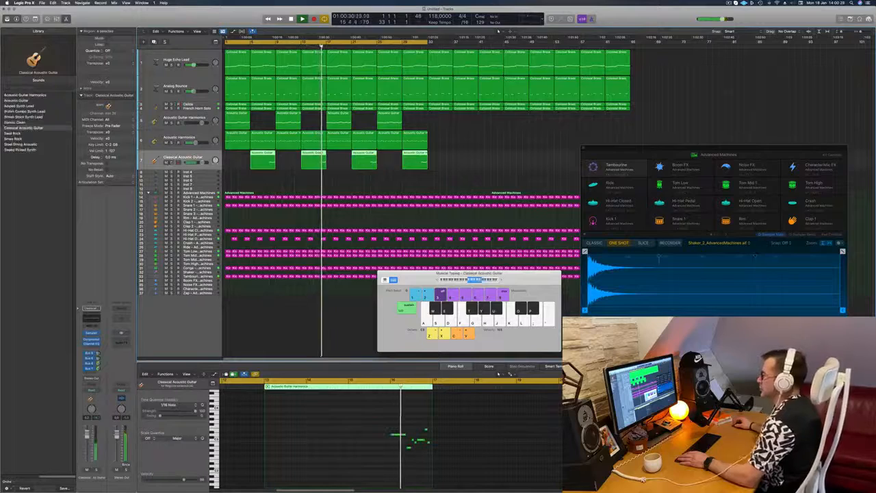
left_click(172, 162)
left_click(172, 162)
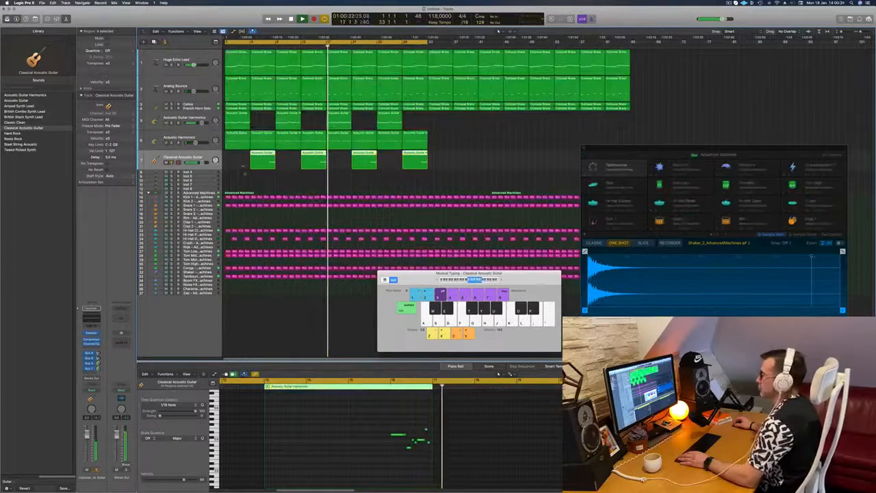
left_click(250, 178)
key("super+Left")
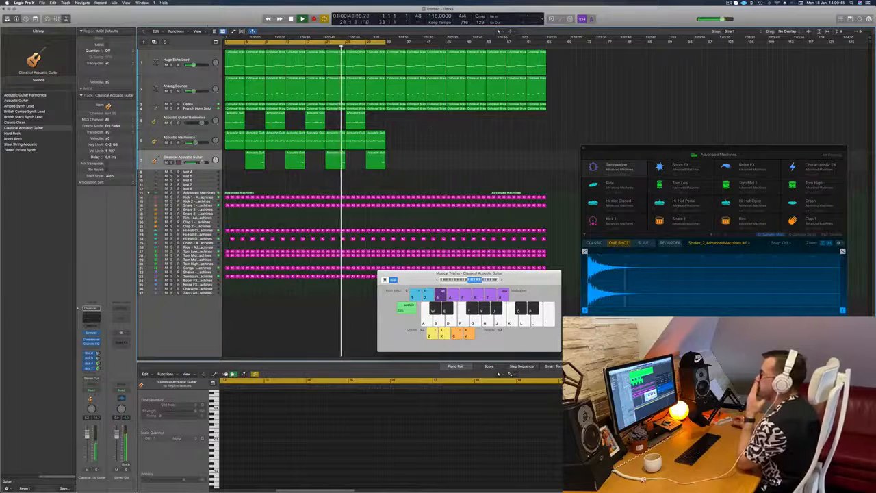
Check the Huge Echo Lead track in solo, open its Alchemy synth, and set the track's automation mode to Touch.
left_click(171, 64)
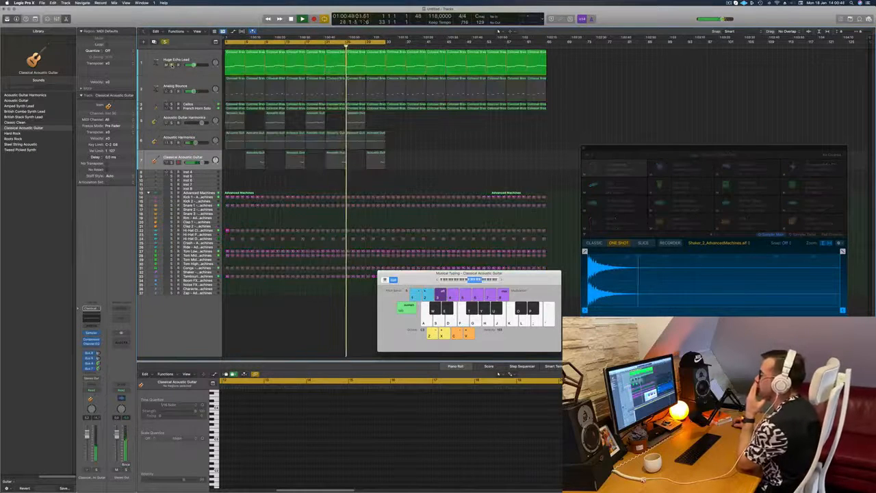
left_click(171, 62)
key("Return")
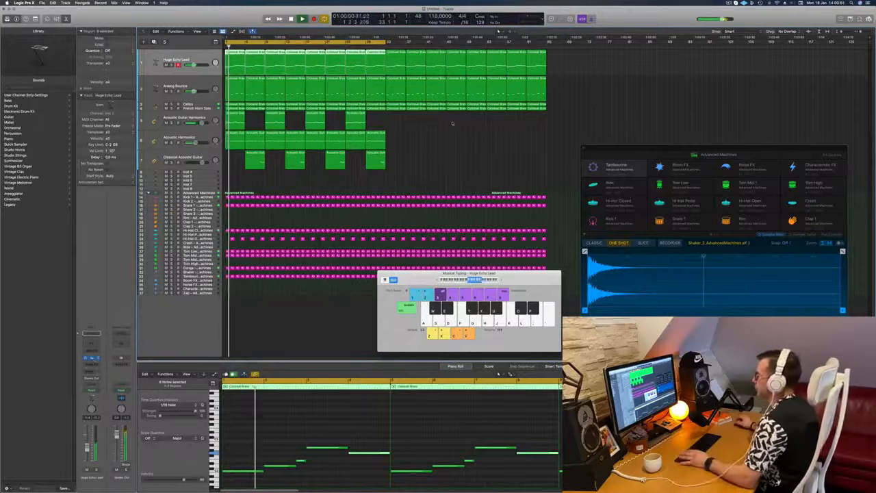
key("v")
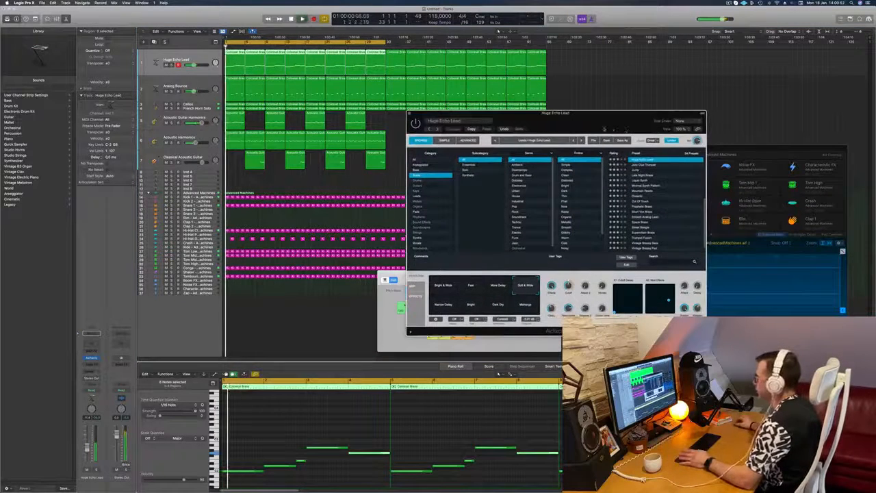
left_click_drag(625, 129, 603, 127)
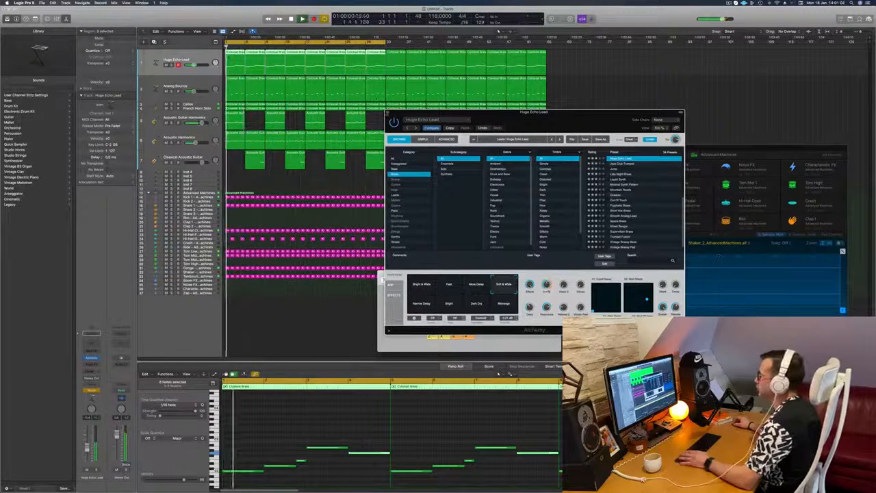
key("v")
Close the Alchemy and Musical Typing windows and display the Huge Echo Lead track's Cutoff automation in Read mode.
key("super+k")
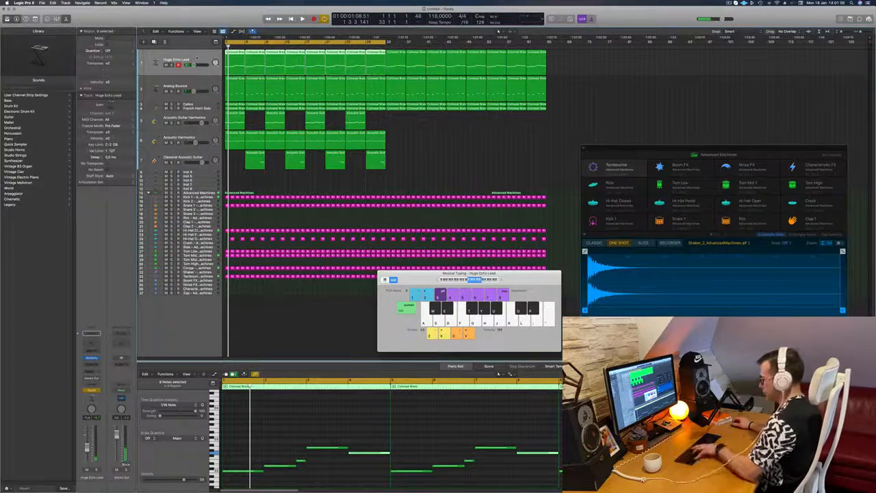
key("super+k")
key("z")
key("space")
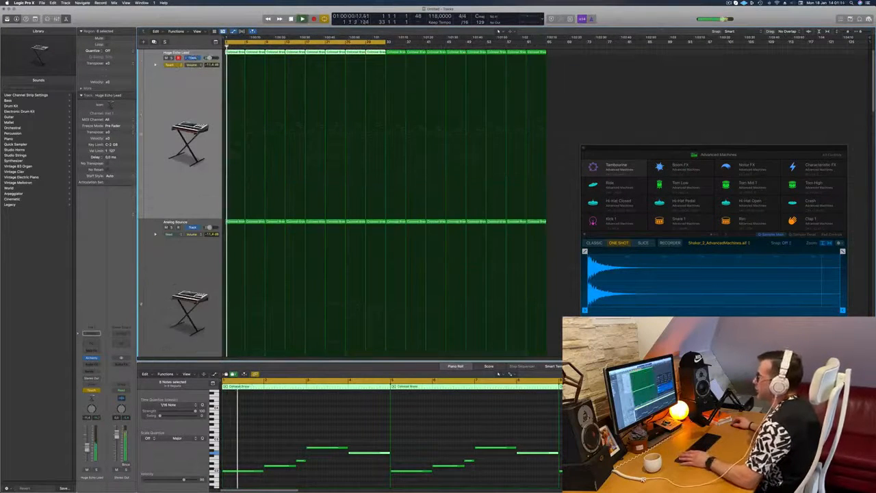
left_click(218, 118)
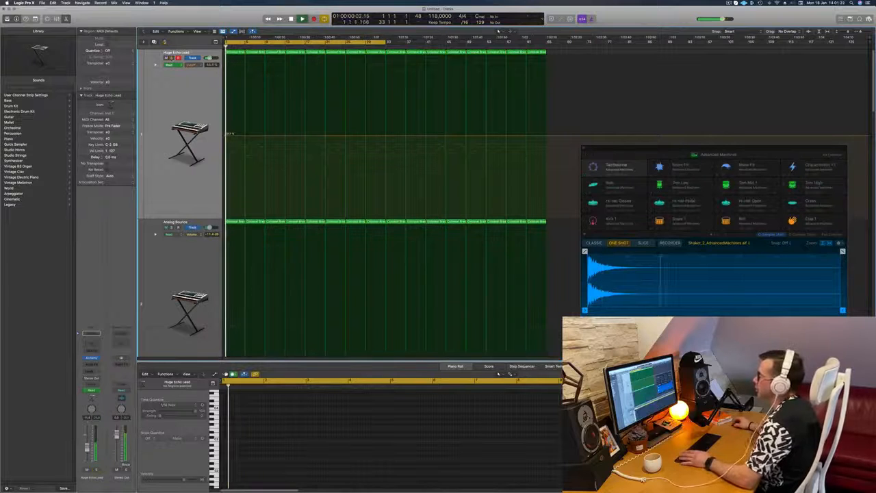
key("ctrl+alt+Up")
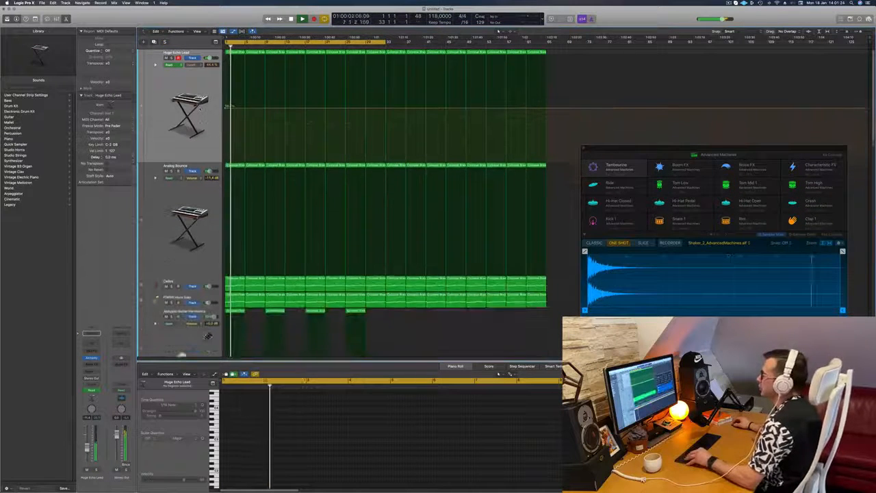
key("ctrl+alt+Up")
key("ctrl+alt+Up")
key("ctrl+alt+Up")
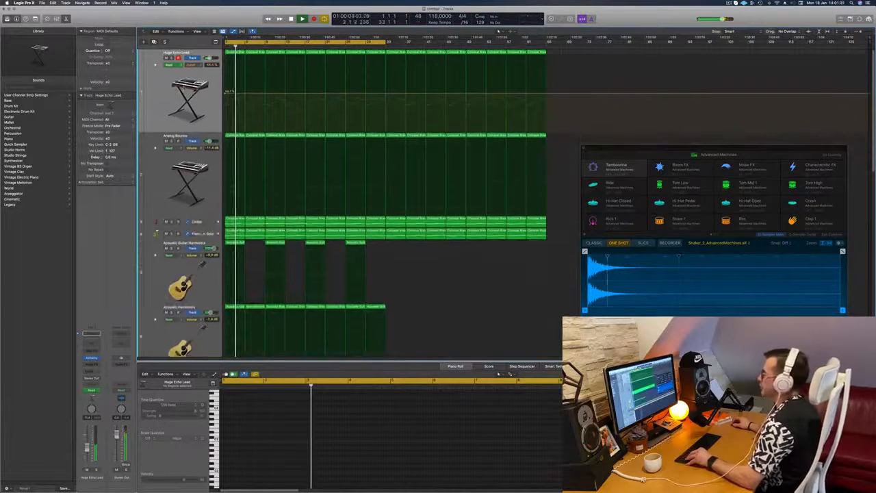
key("ctrl+alt+Up")
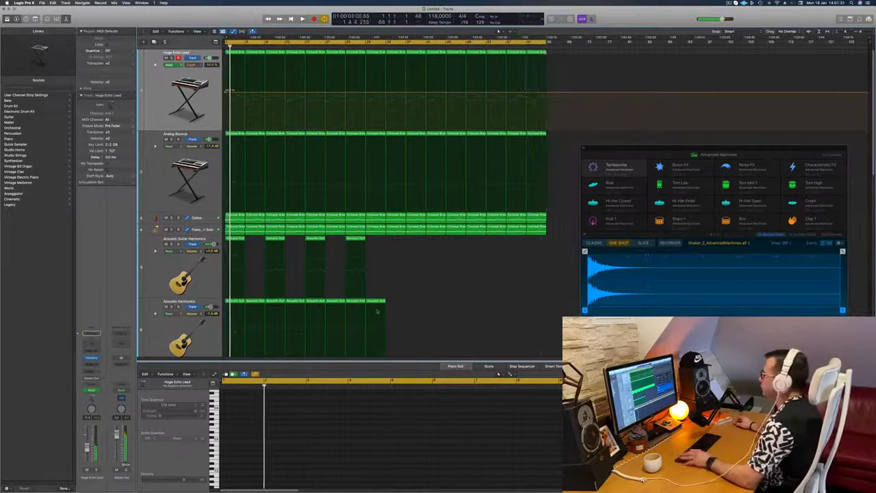
key("ctrl+alt+Up")
key("ctrl+alt+Up")
key("ctrl+alt+Up")
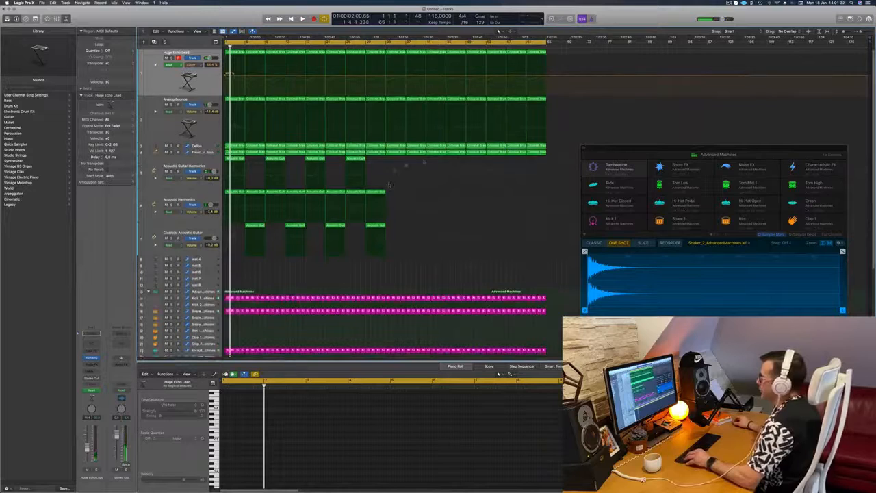
Copy all regions on the three guitar tracks to bar 33 to fill the second half of the arrangement.
left_click_drag(424, 160, 182, 245)
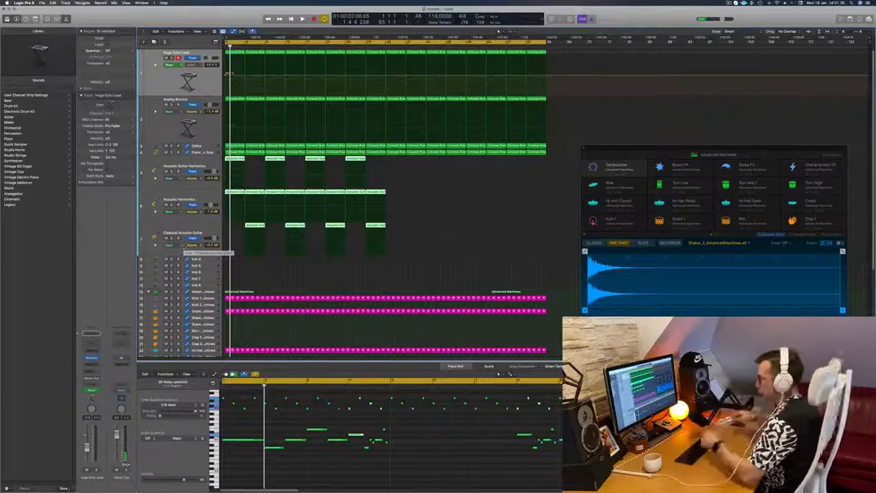
key("space")
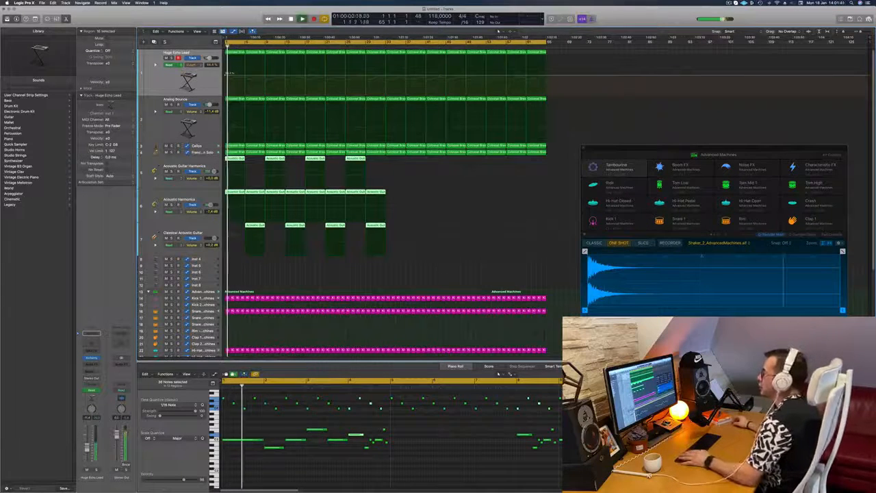
left_click_drag(408, 159, 231, 252)
left_click_drag(230, 193, 386, 192)
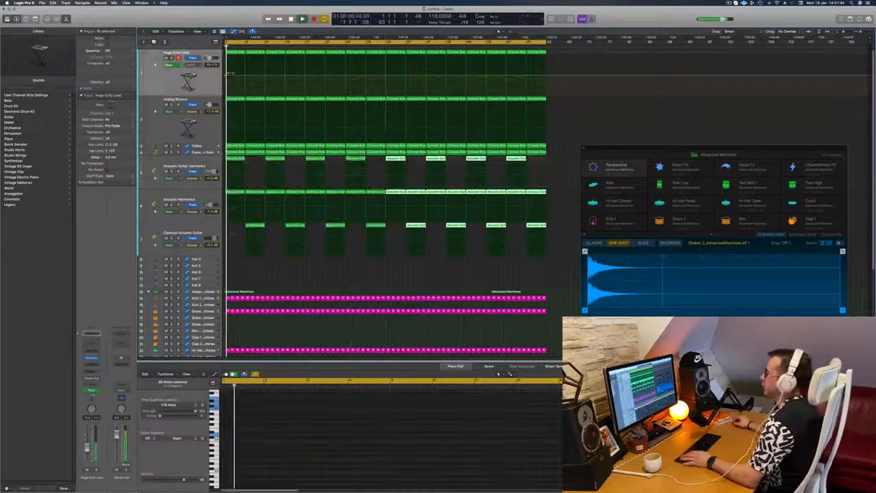
Listen to the Acoustic Guitar Harmonics track in solo and back in the full arrangement.
left_click(179, 170)
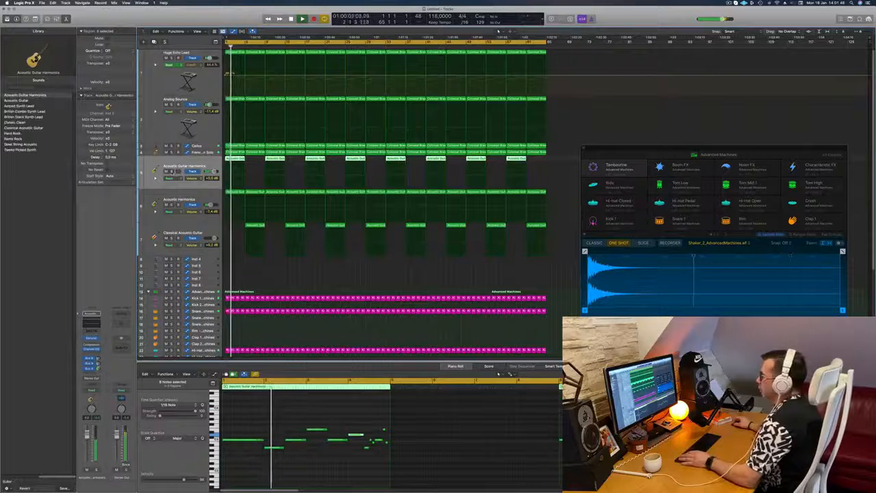
left_click(171, 171)
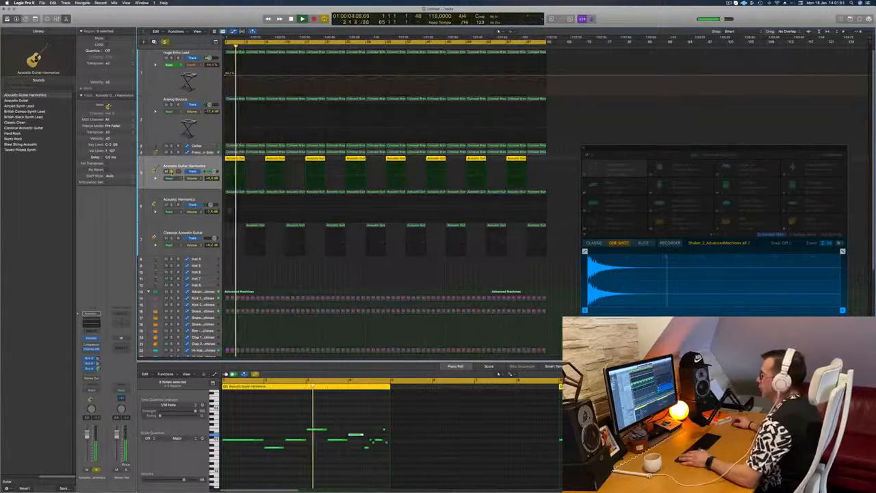
key("s")
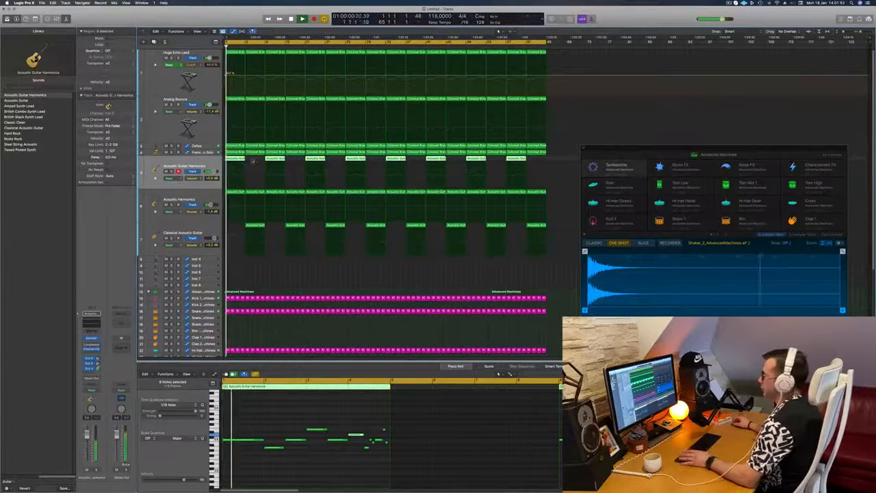
left_click(241, 171)
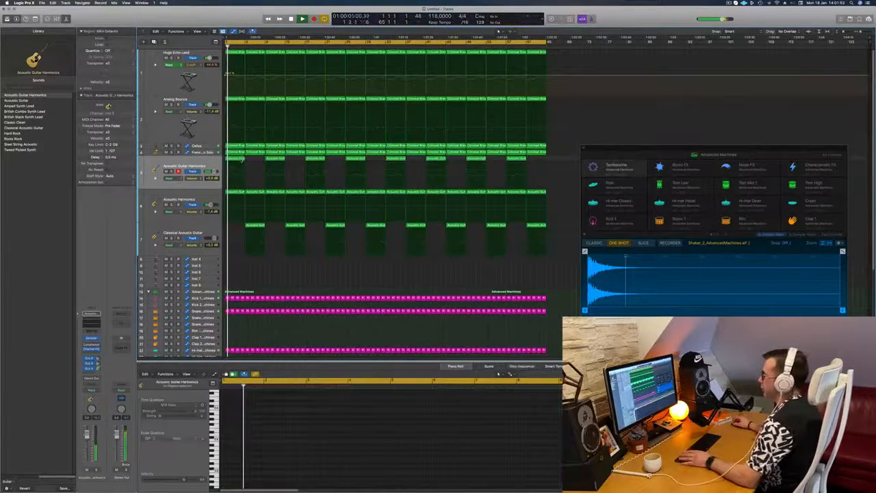
Delete the regions in the first 16 bars of the three guitar tracks.
left_click(236, 194)
key("Delete")
left_click(260, 194)
key("Delete")
left_click(255, 227)
key("Delete")
left_click_drag(259, 158, 306, 237)
key("Delete")
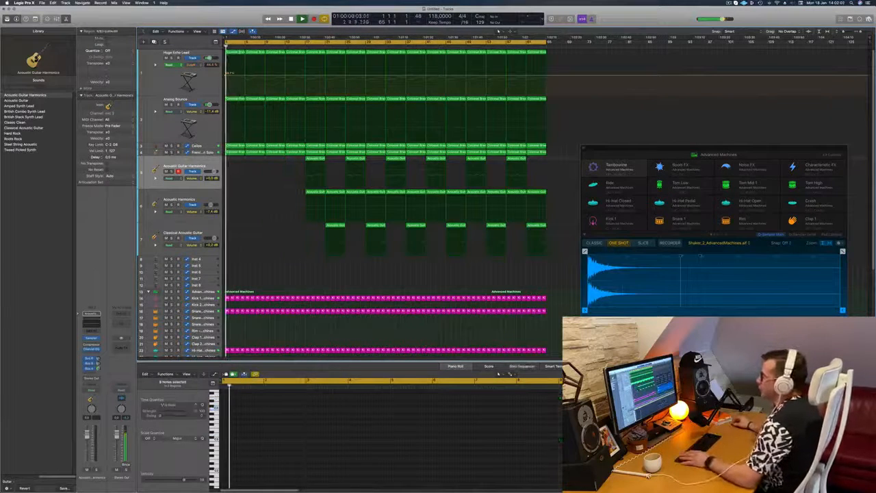
Delete the regions in the first 8 bars of the Cellos and French Horn Solo tracks.
left_click(233, 145)
key("Delete")
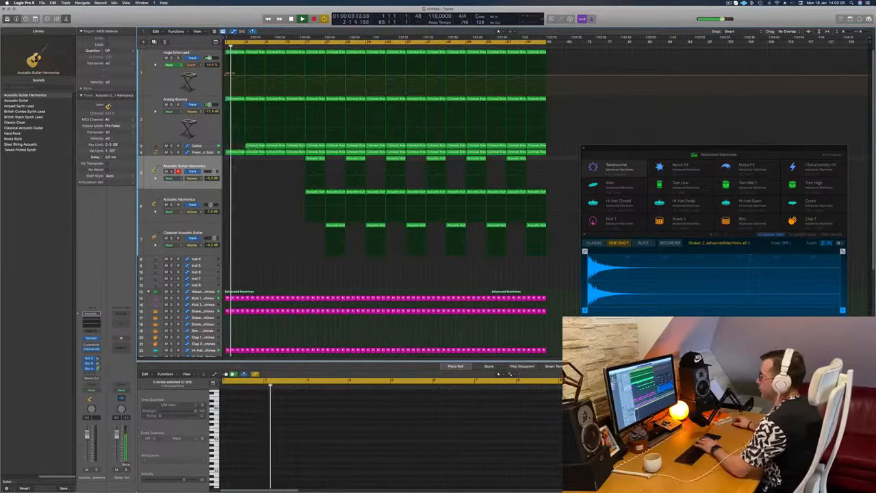
left_click(253, 146)
key("Delete")
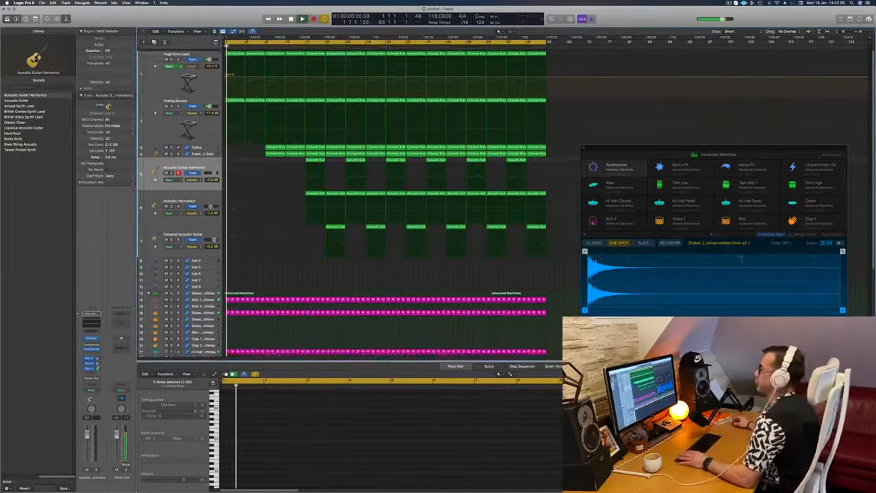
Select the Analog Bounce track and add a Channel EQ to its channel strip.
left_click(212, 125)
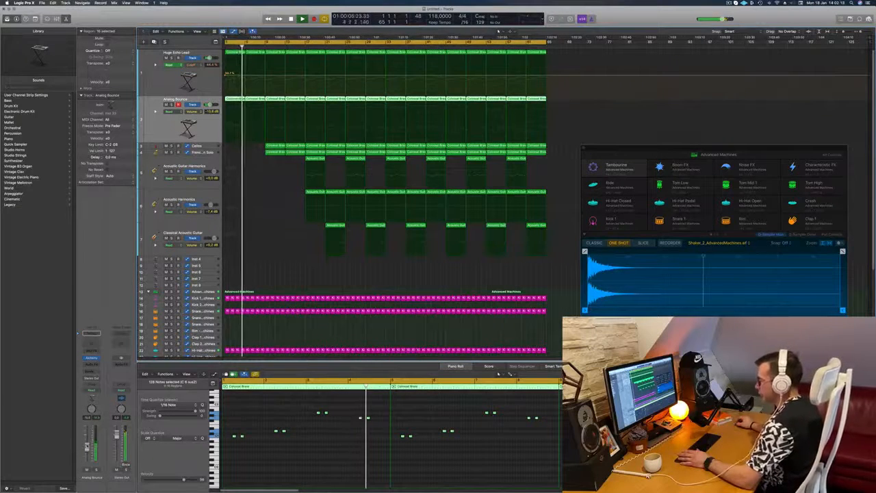
left_click(92, 334)
left_click(91, 341)
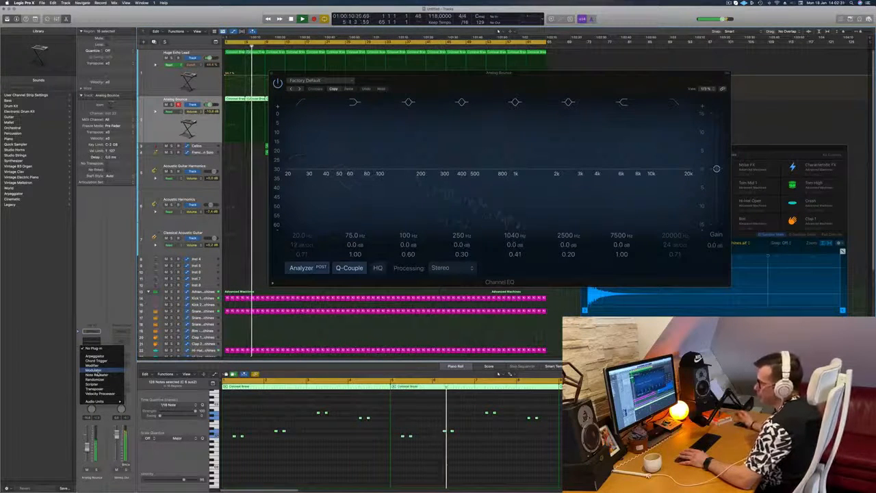
left_click(108, 306)
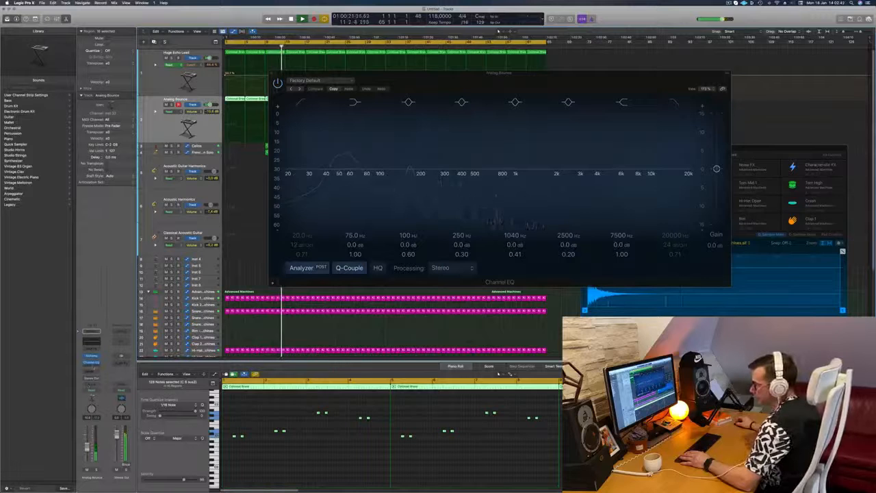
Add a Compressor to Analog Bounce, switch it to the Studio FET model, and close the Compressor and Channel EQ windows.
left_click(91, 360)
mouse_move(102, 391)
left_click(140, 391)
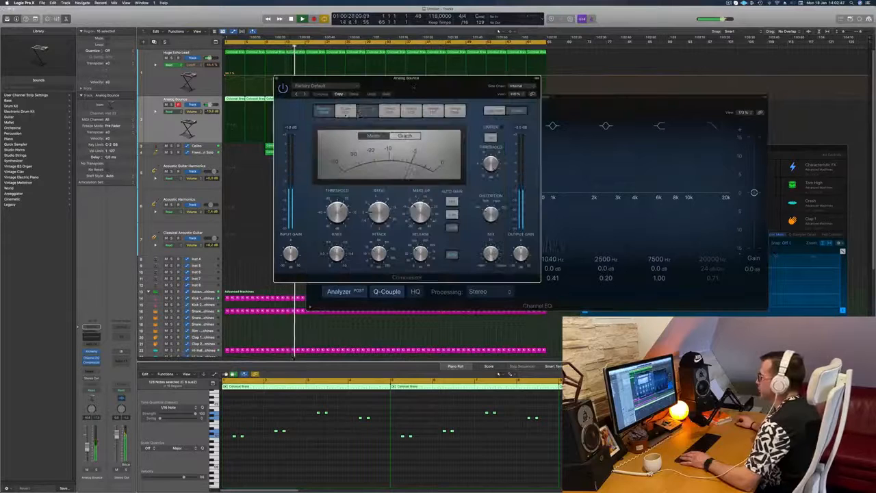
left_click(355, 108)
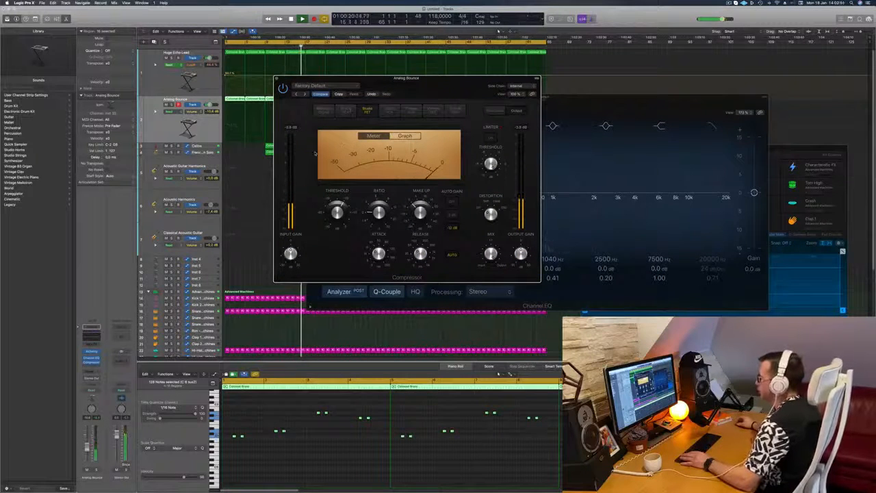
left_click_drag(432, 88, 534, 123)
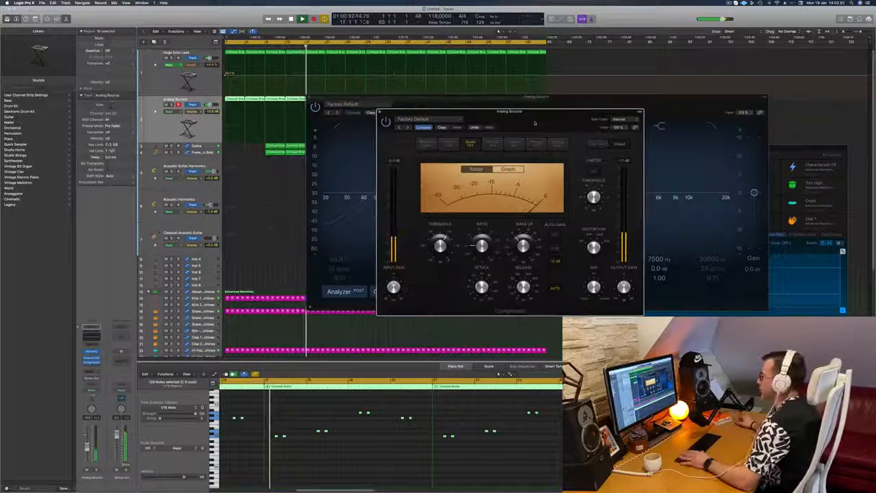
key("Return")
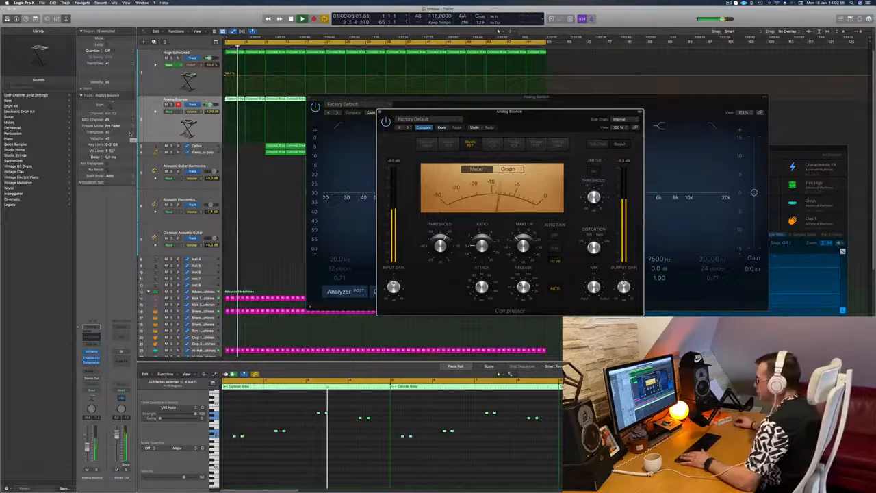
left_click_drag(543, 120, 509, 123)
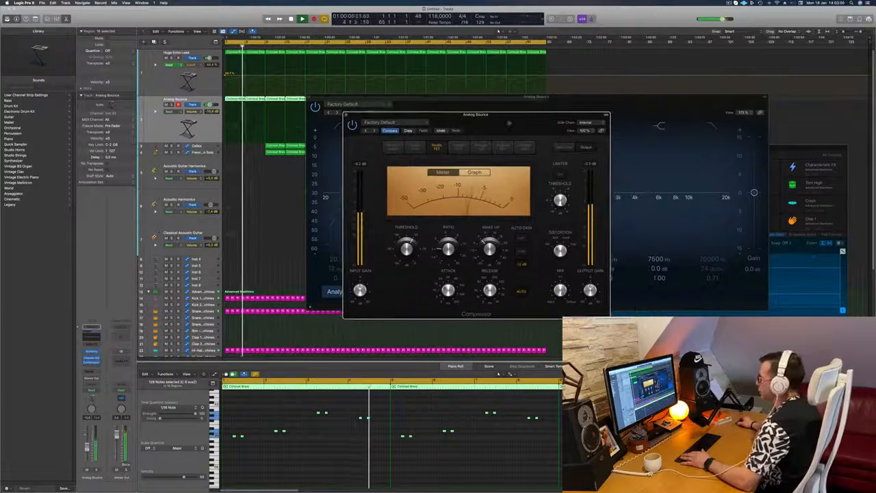
key("super+w")
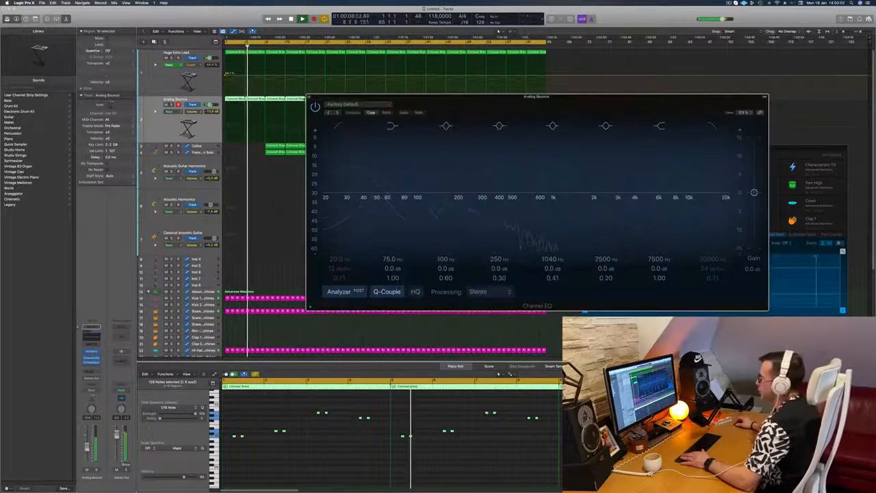
key("super+w")
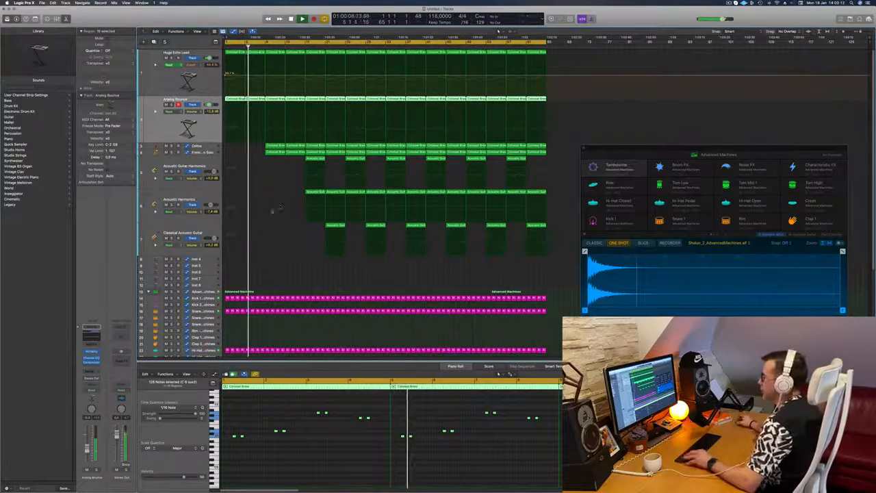
Draw a rising Cutoff automation ramp on the Huge Echo Lead track from bar 1 to bar 9.
key("super+Right")
key("super+Right")
key("super+Right")
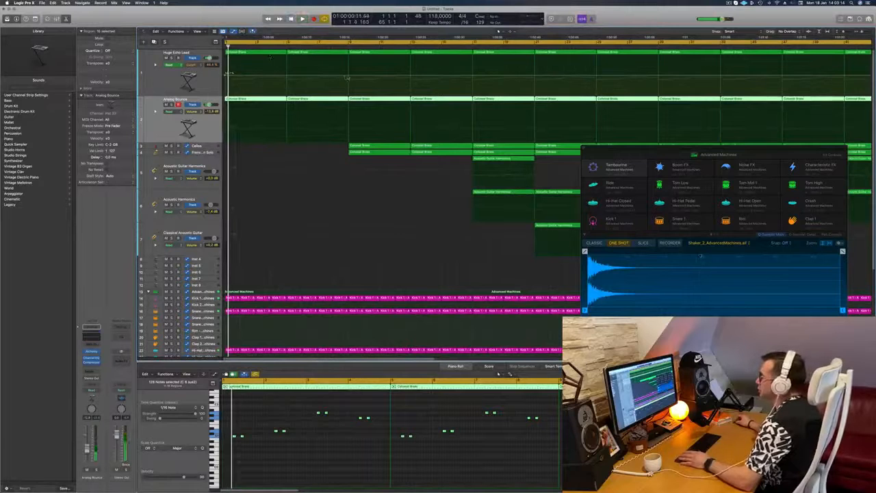
left_click(349, 78)
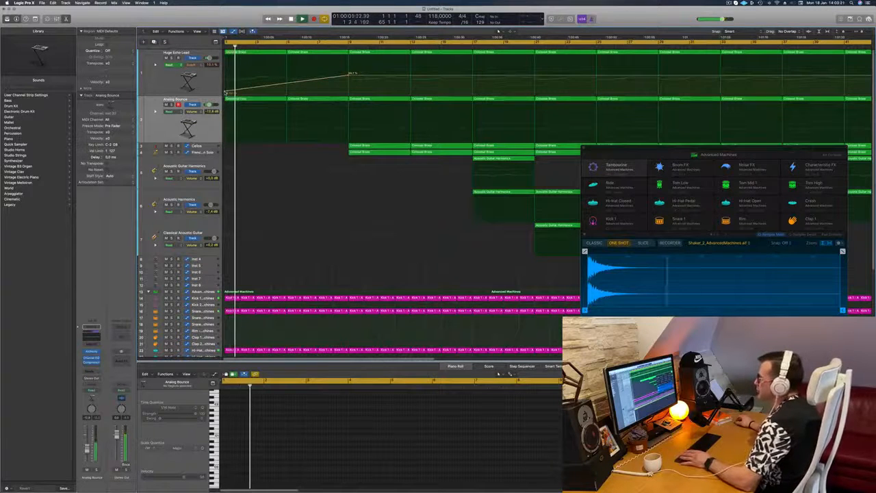
Delete the first two Analog Bounce regions so that the track enters at bar 9.
left_click(255, 100)
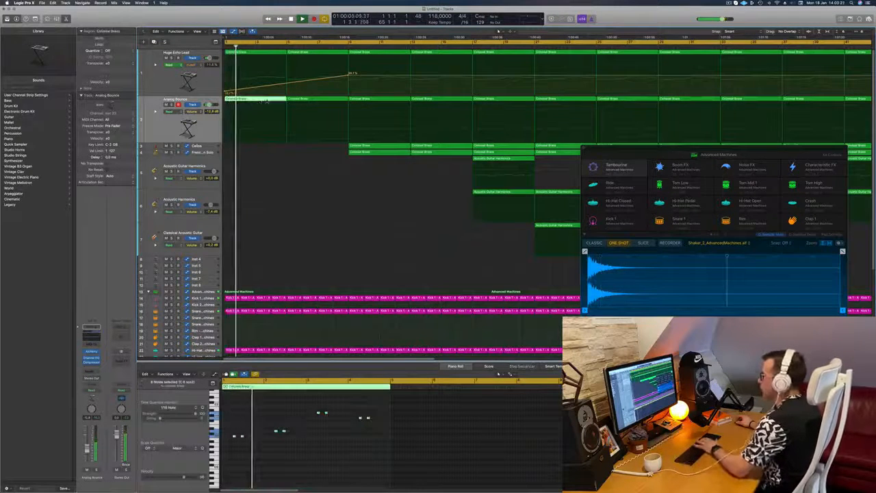
key("Delete")
key("Return")
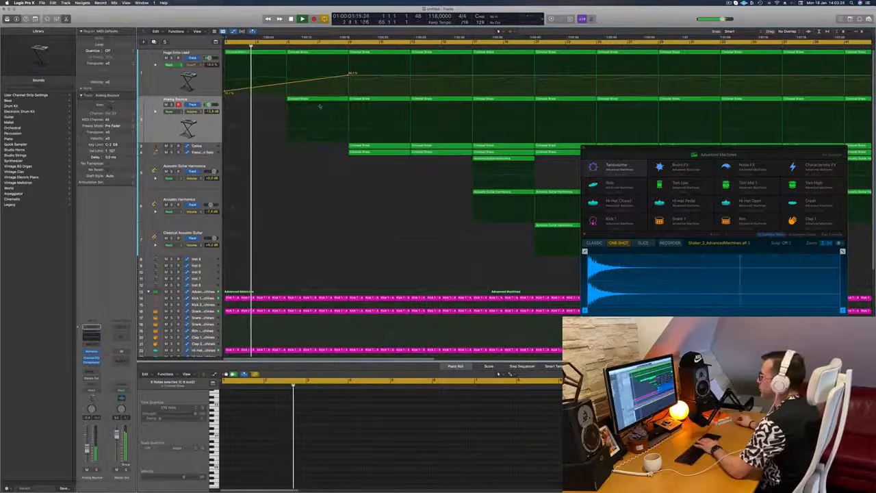
left_click(319, 99)
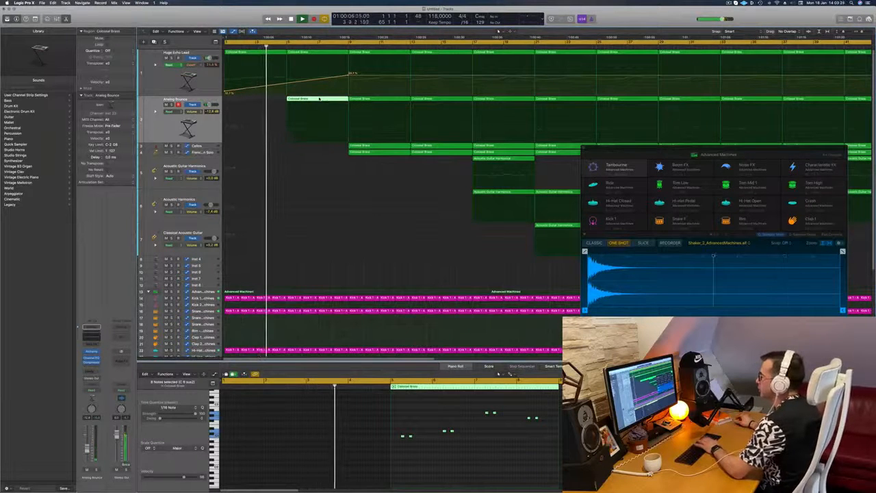
key("Delete")
Examine the layered track entries across the arrangement during playback.
scroll(293, 145, "down", 5)
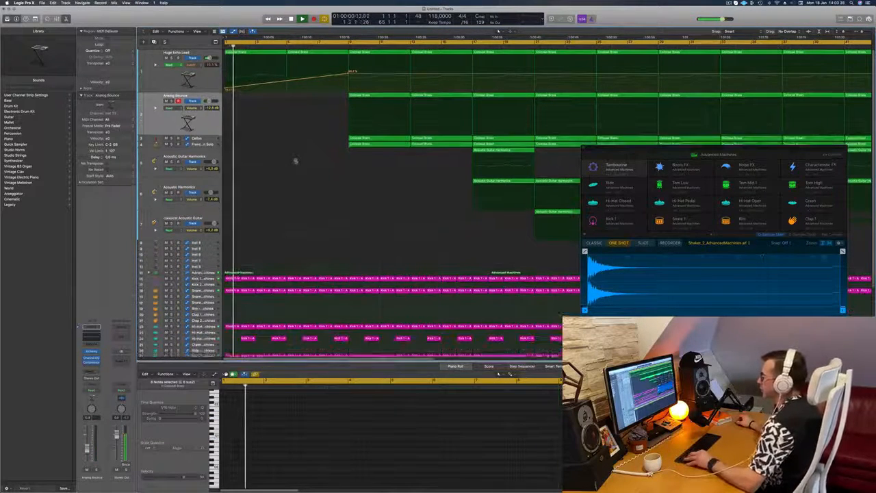
scroll(295, 165, "down", 5)
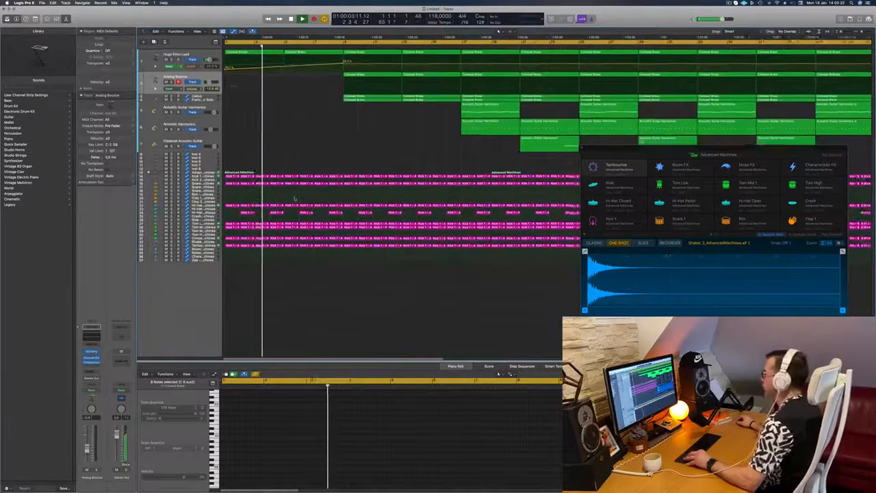
scroll(294, 198, "down", 6)
scroll(292, 198, "down", 3)
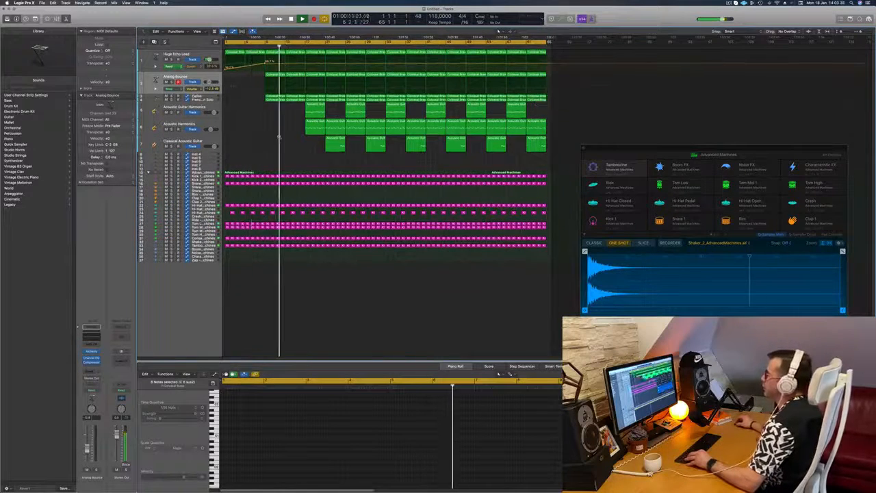
scroll(308, 140, "up", 8)
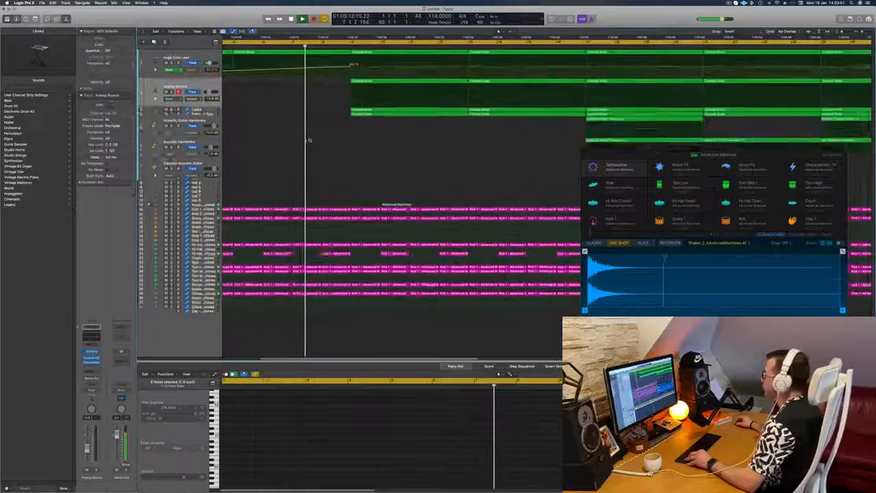
scroll(309, 140, "up", 3)
scroll(384, 100, "down", 3)
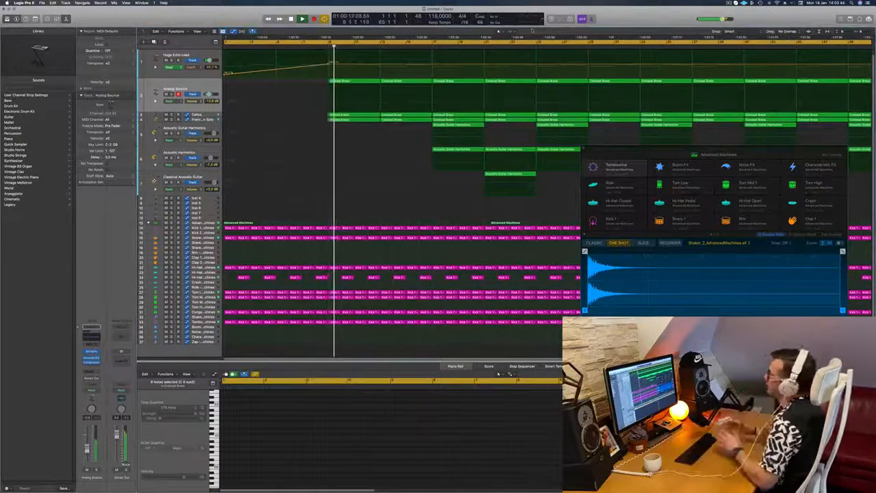
scroll(476, 83, "down", 2)
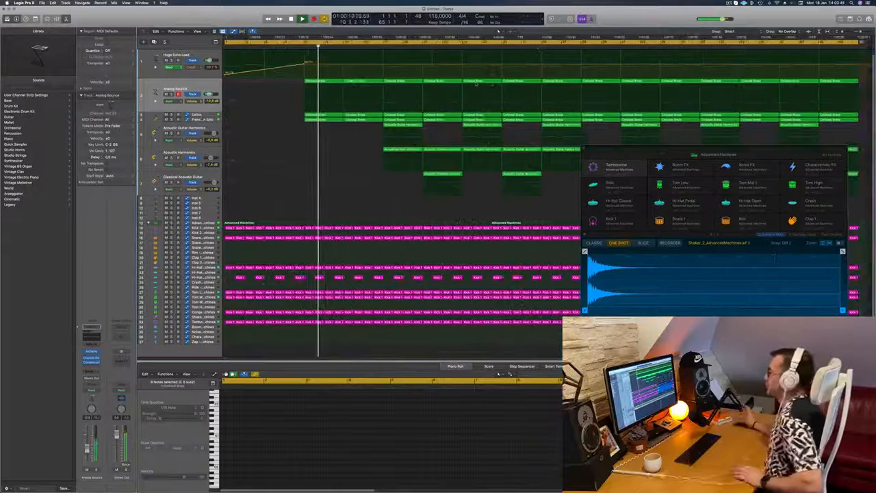